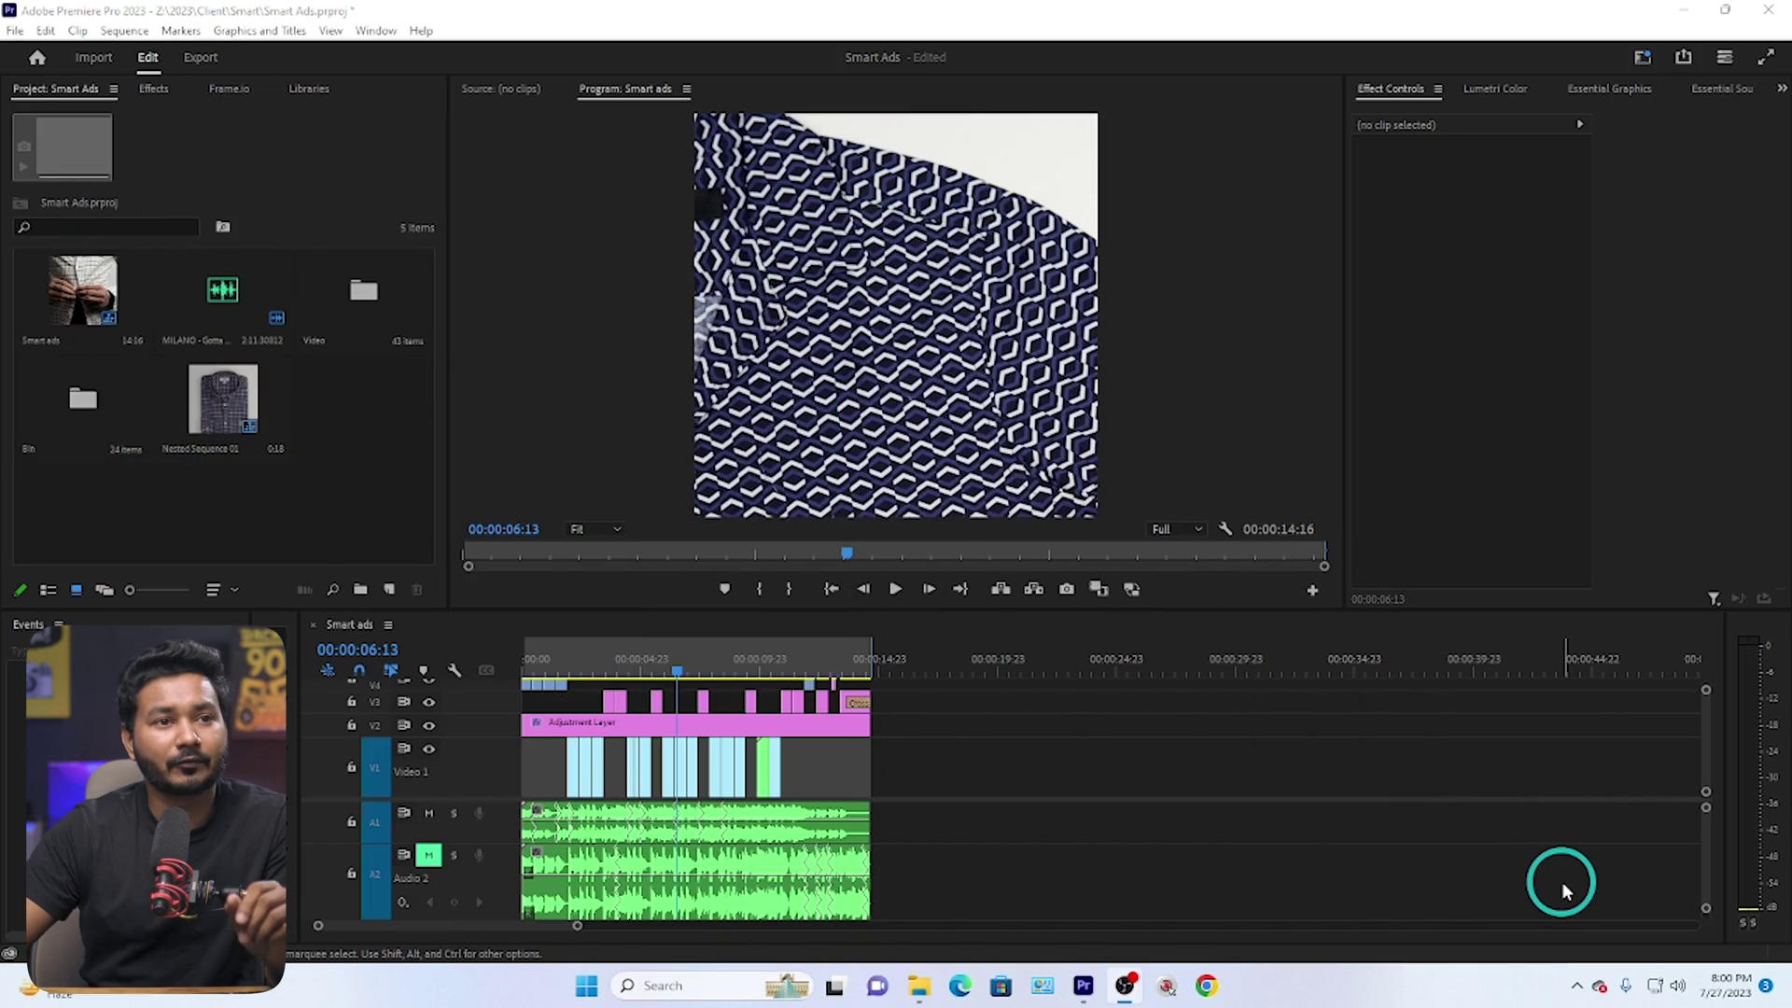
Step: Preview the sequence by scrubbing and playing it, stopping at 00:00:07:05
left_click(773, 676)
left_click_drag(774, 679, 736, 674)
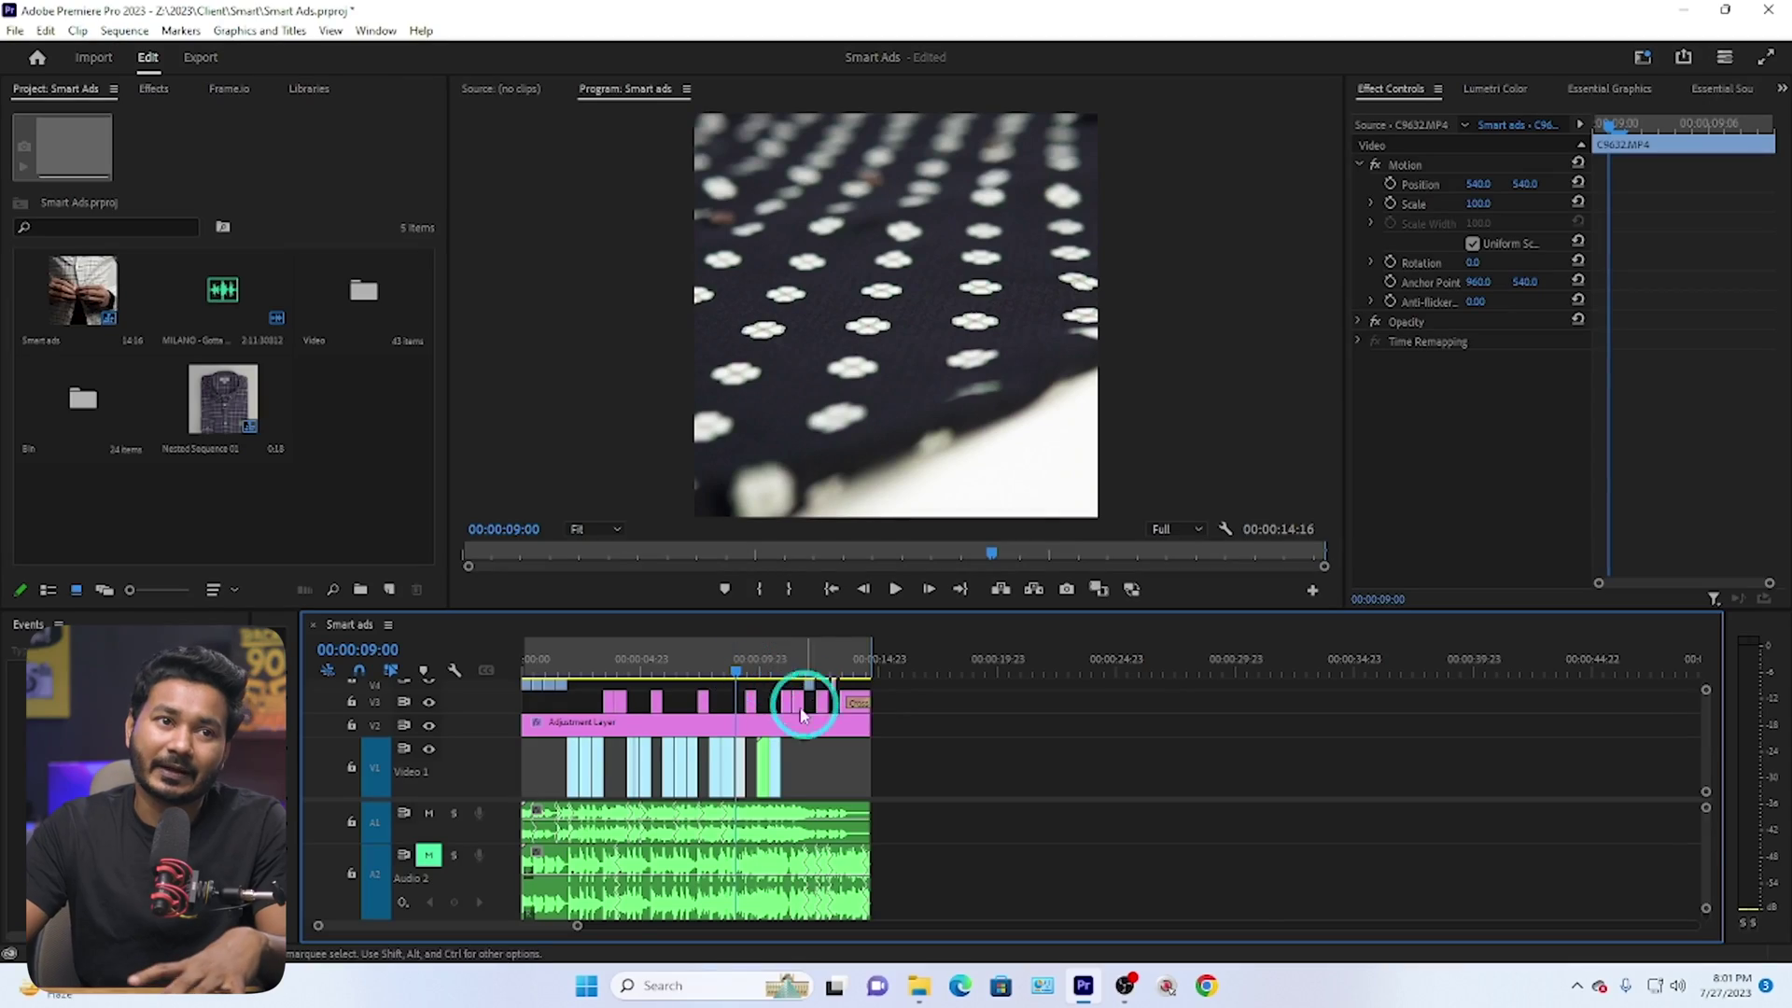
left_click_drag(775, 672, 458, 676)
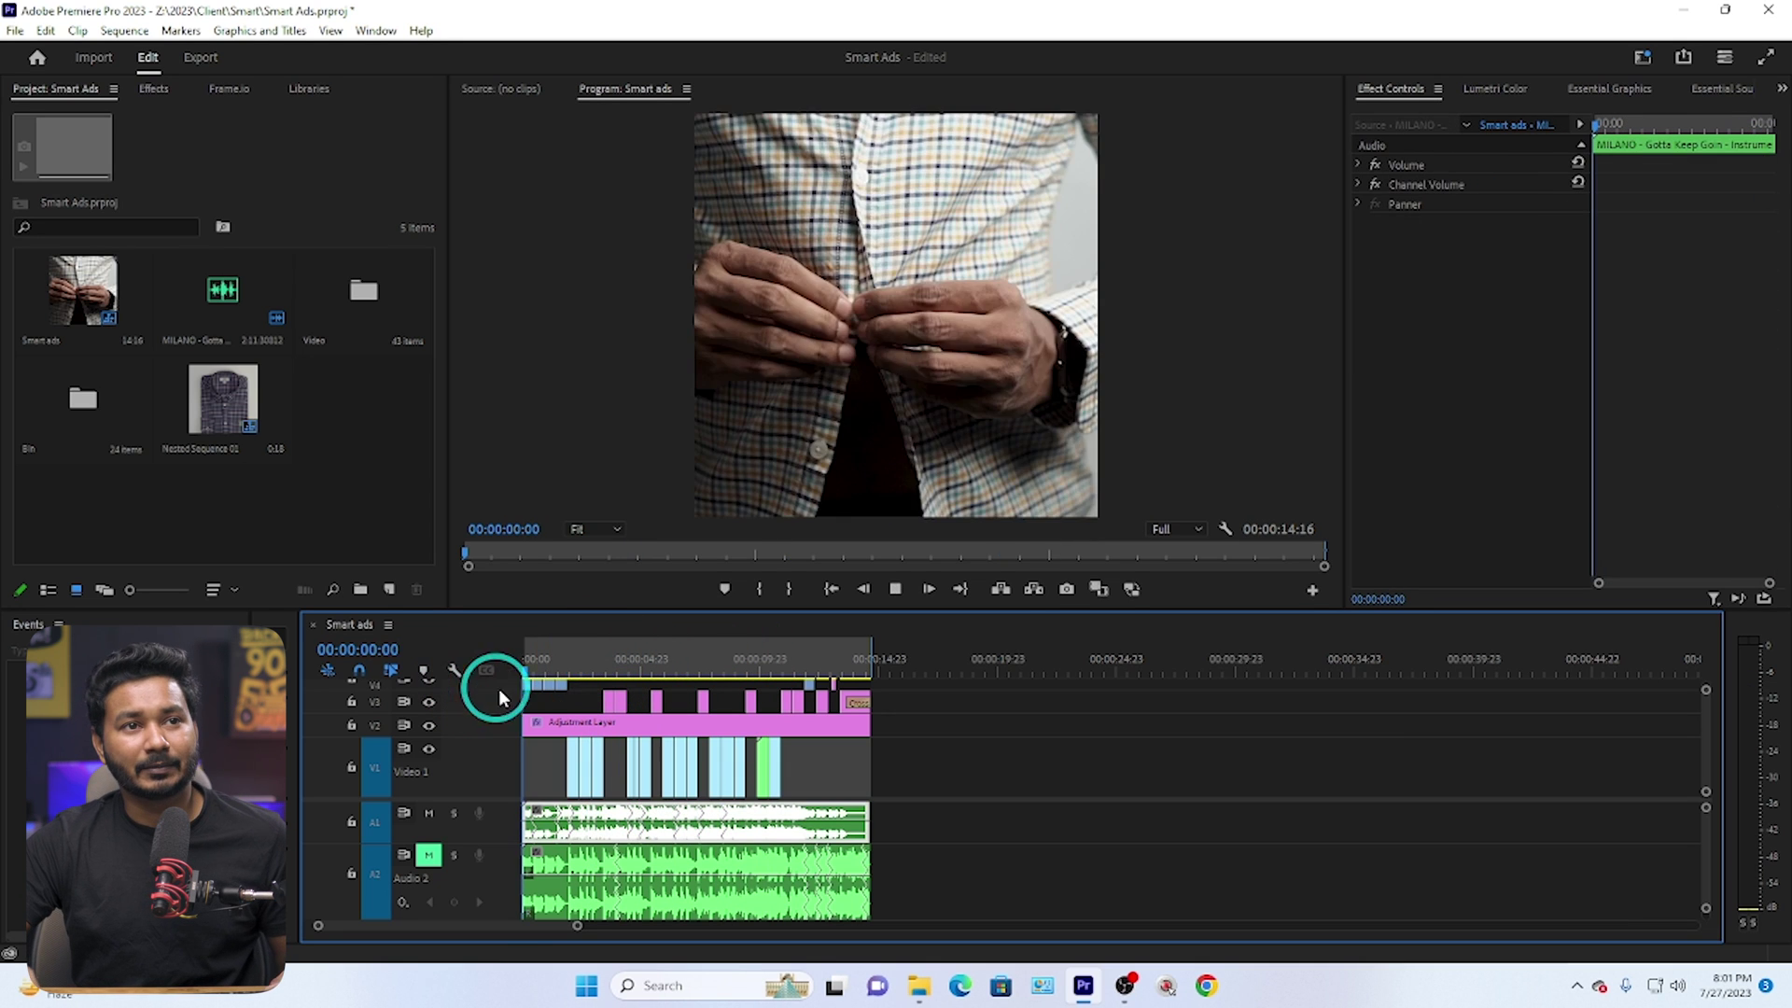
key("space")
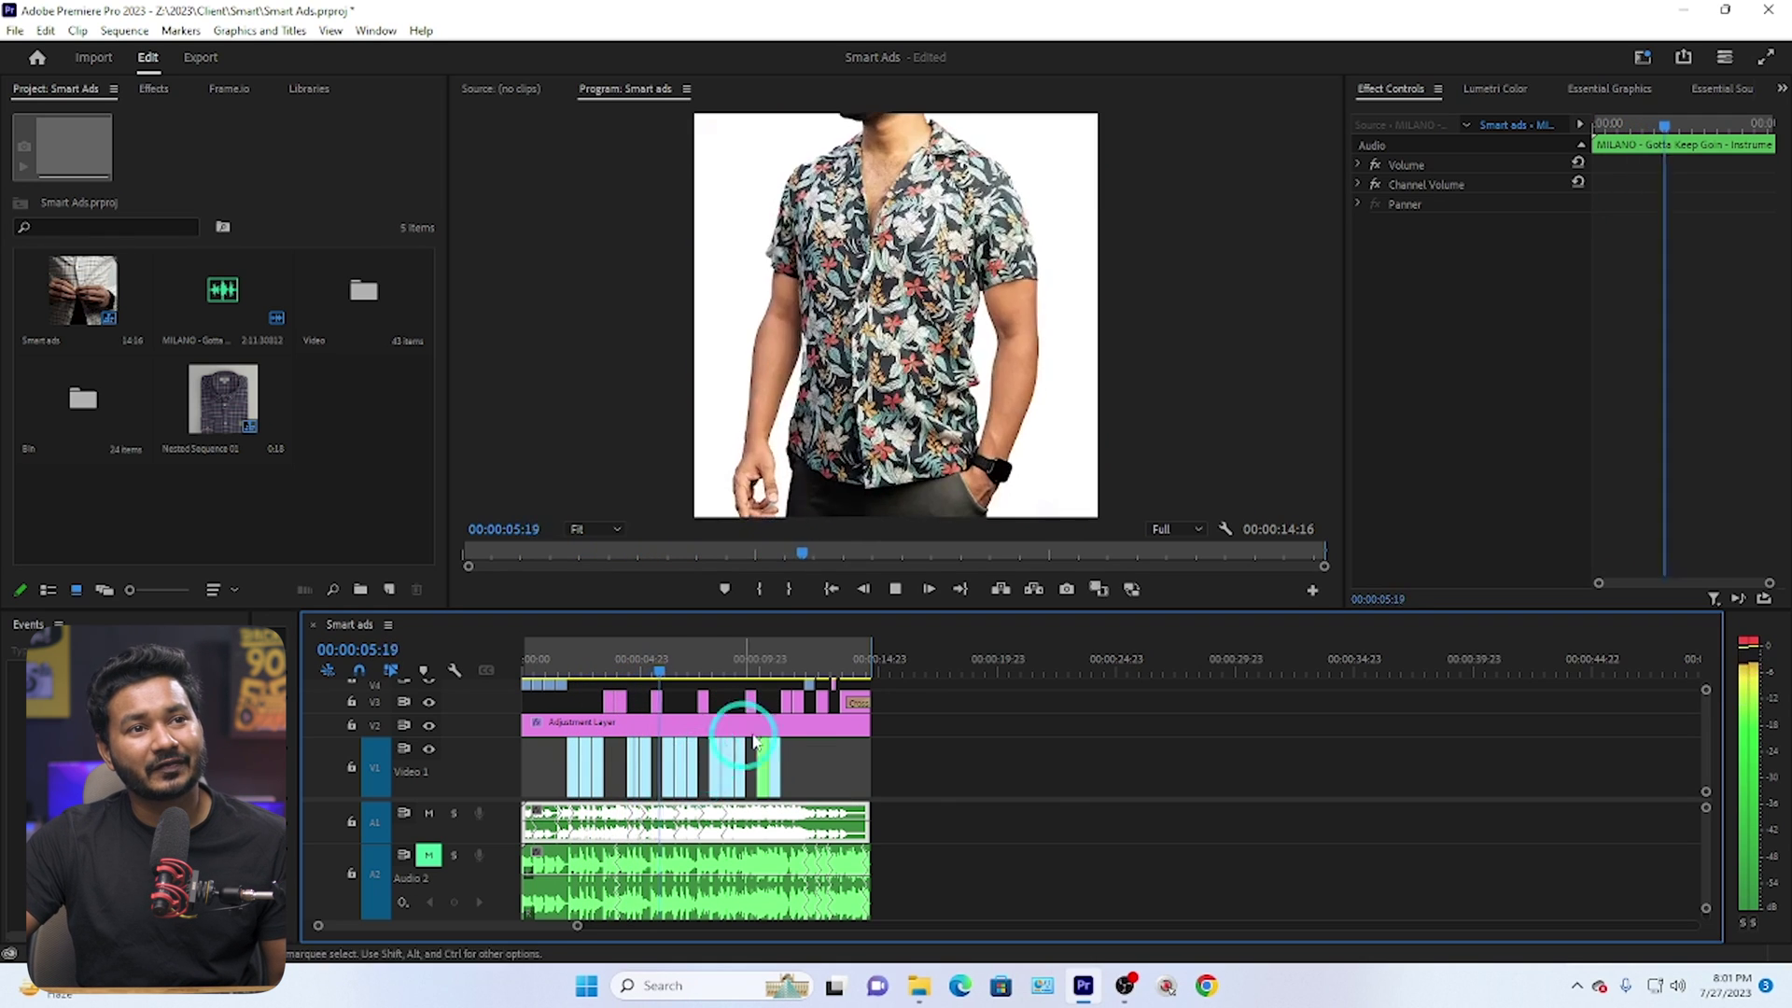
key("space")
left_click(733, 692)
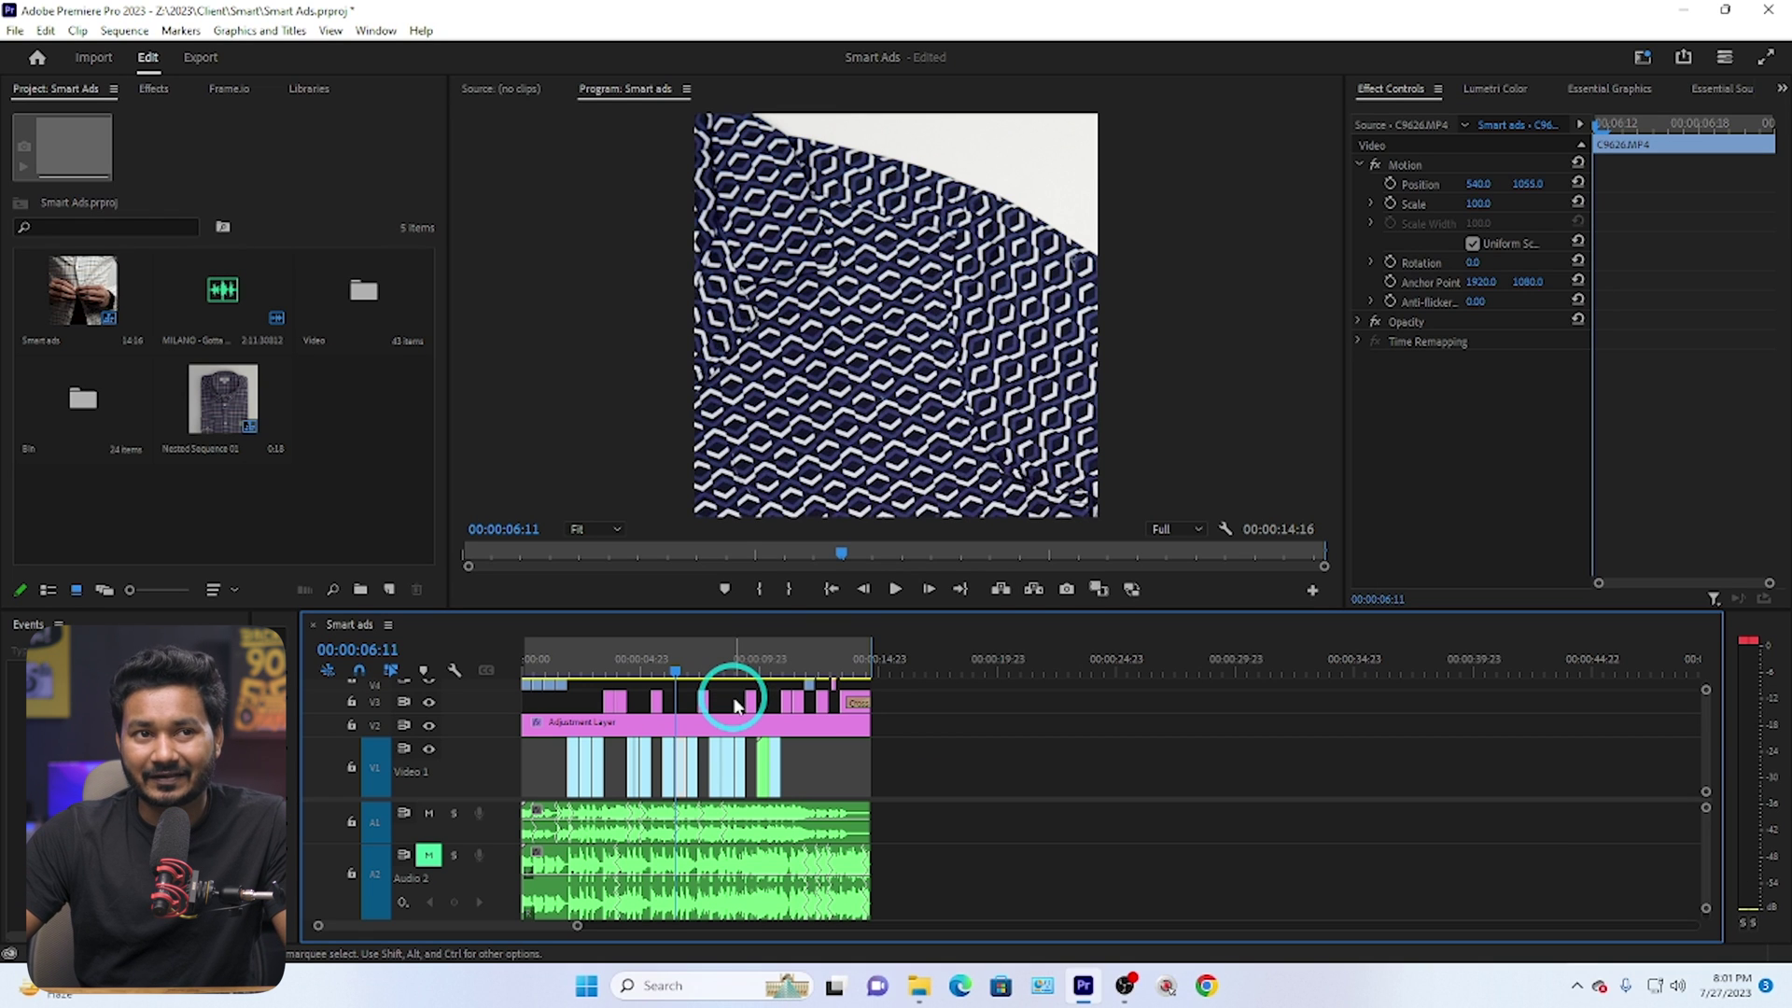
left_click_drag(689, 670, 694, 657)
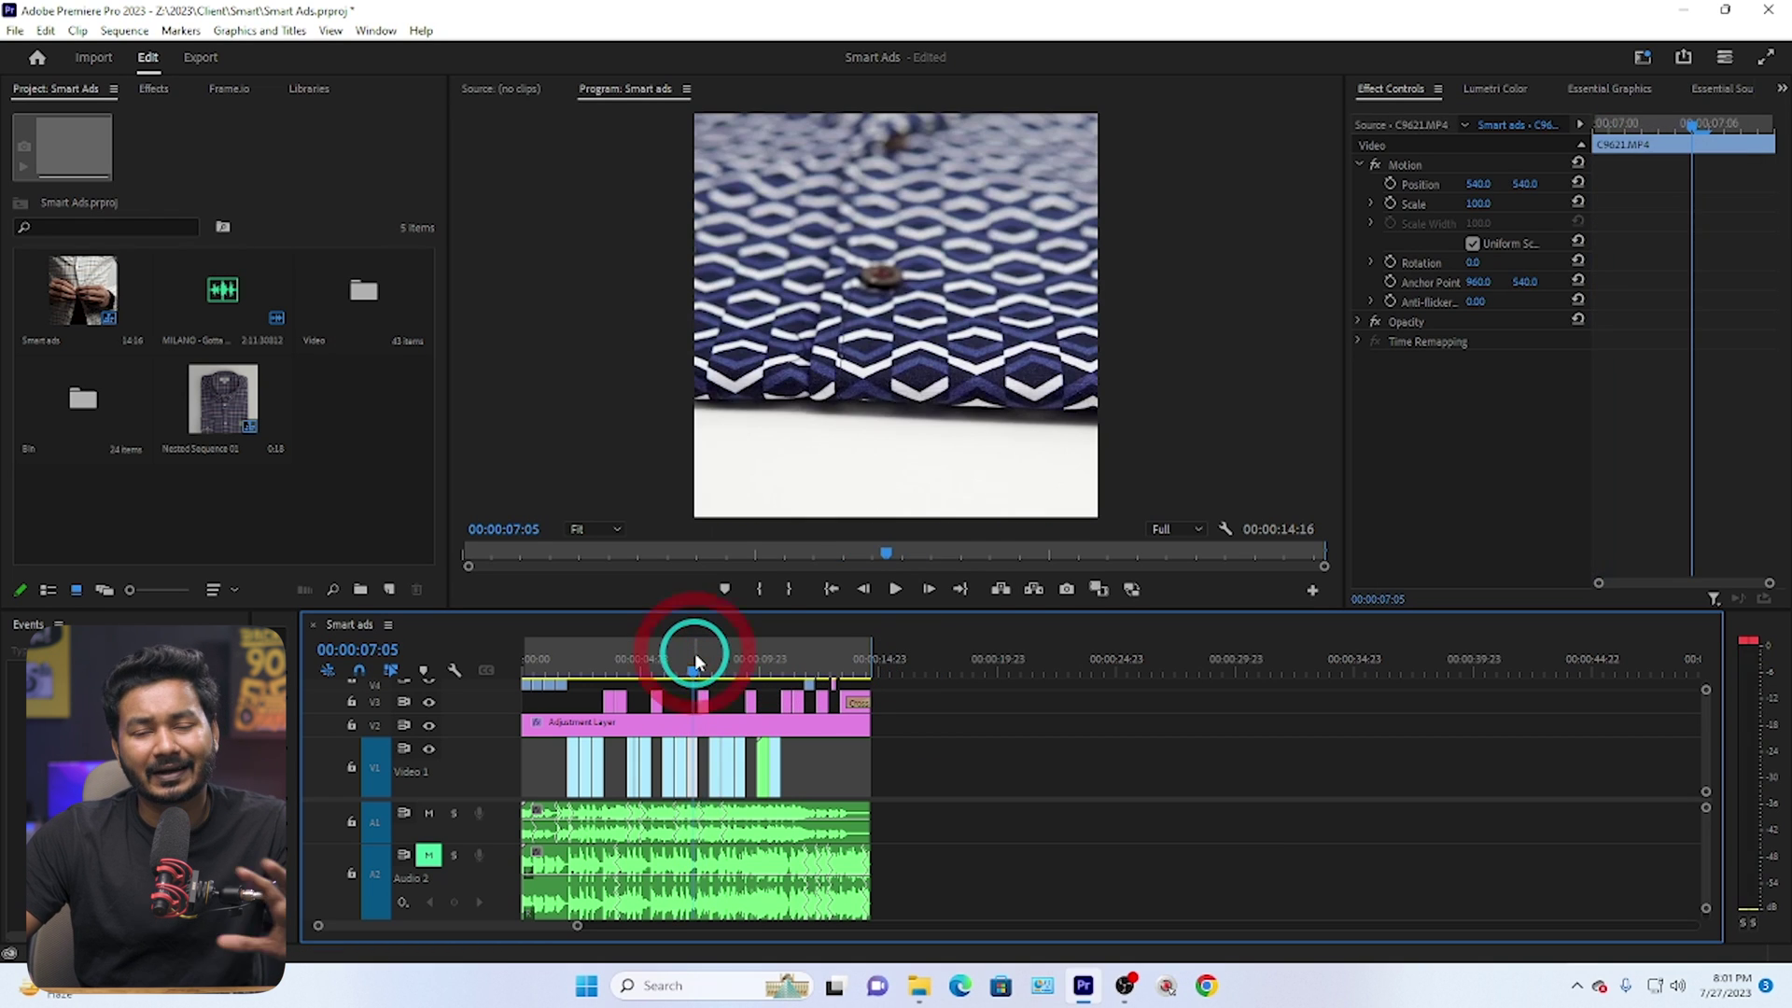
Step: Switch to the Review workspace with Frame.io so its panel appears
left_click(392, 216)
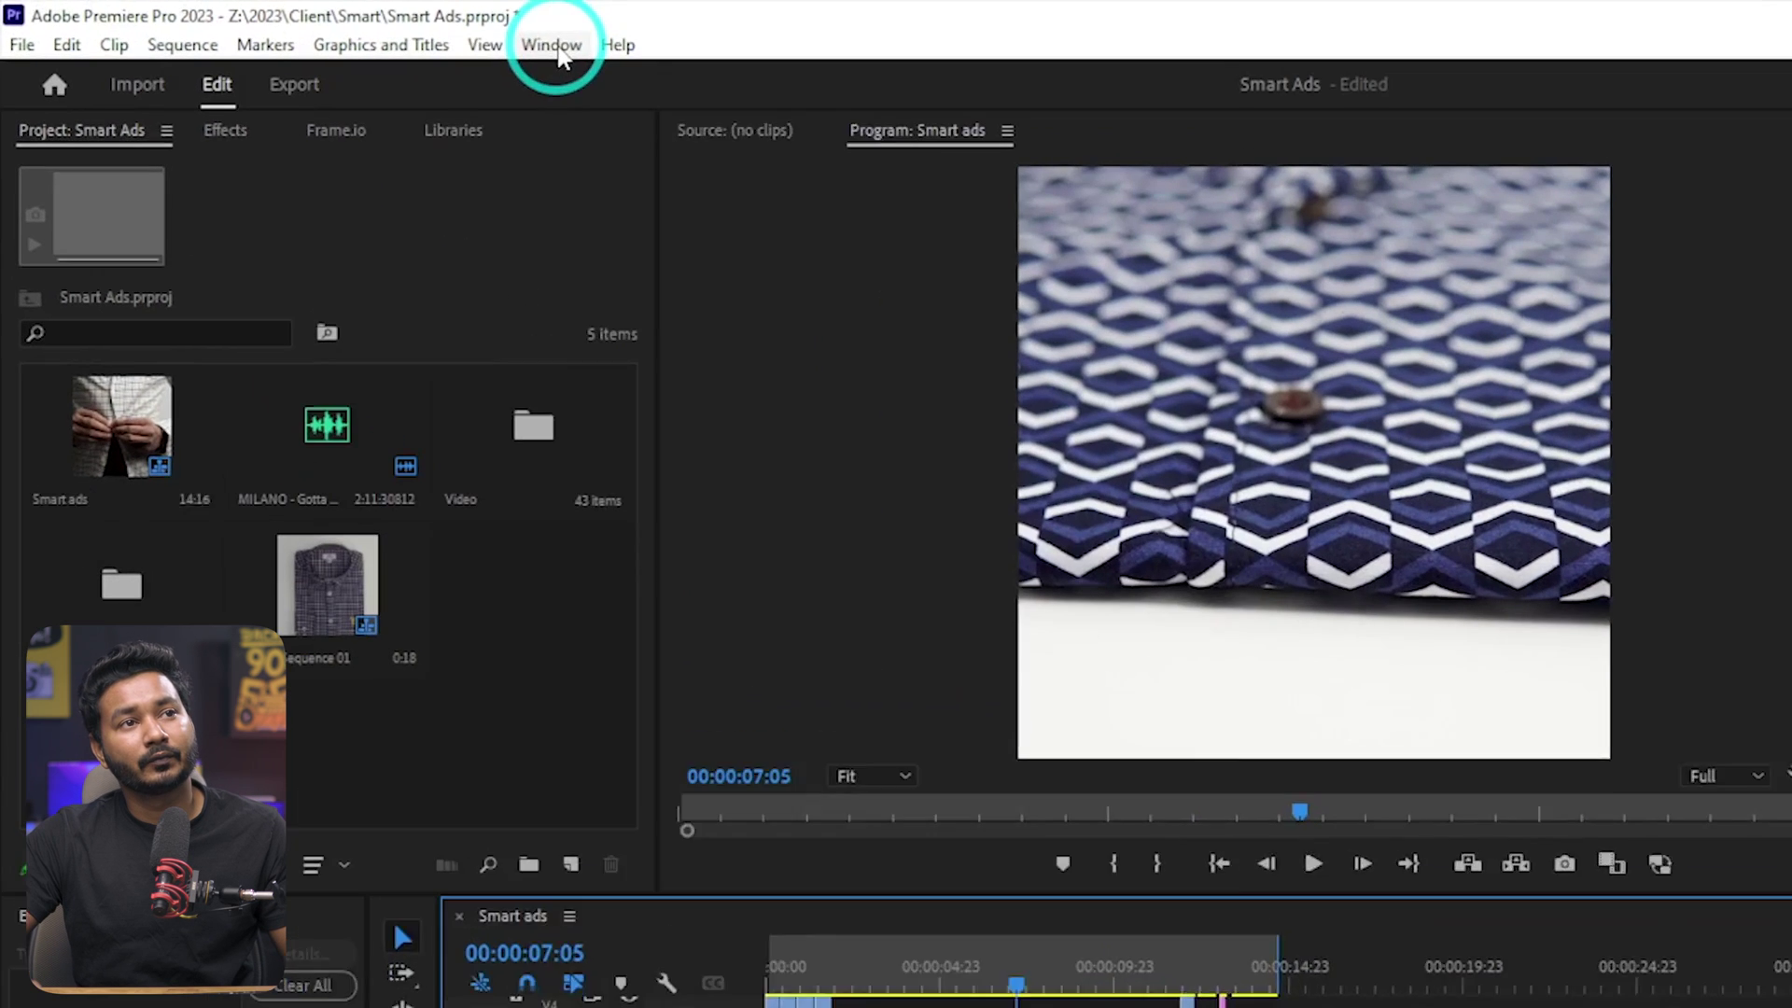
left_click(378, 33)
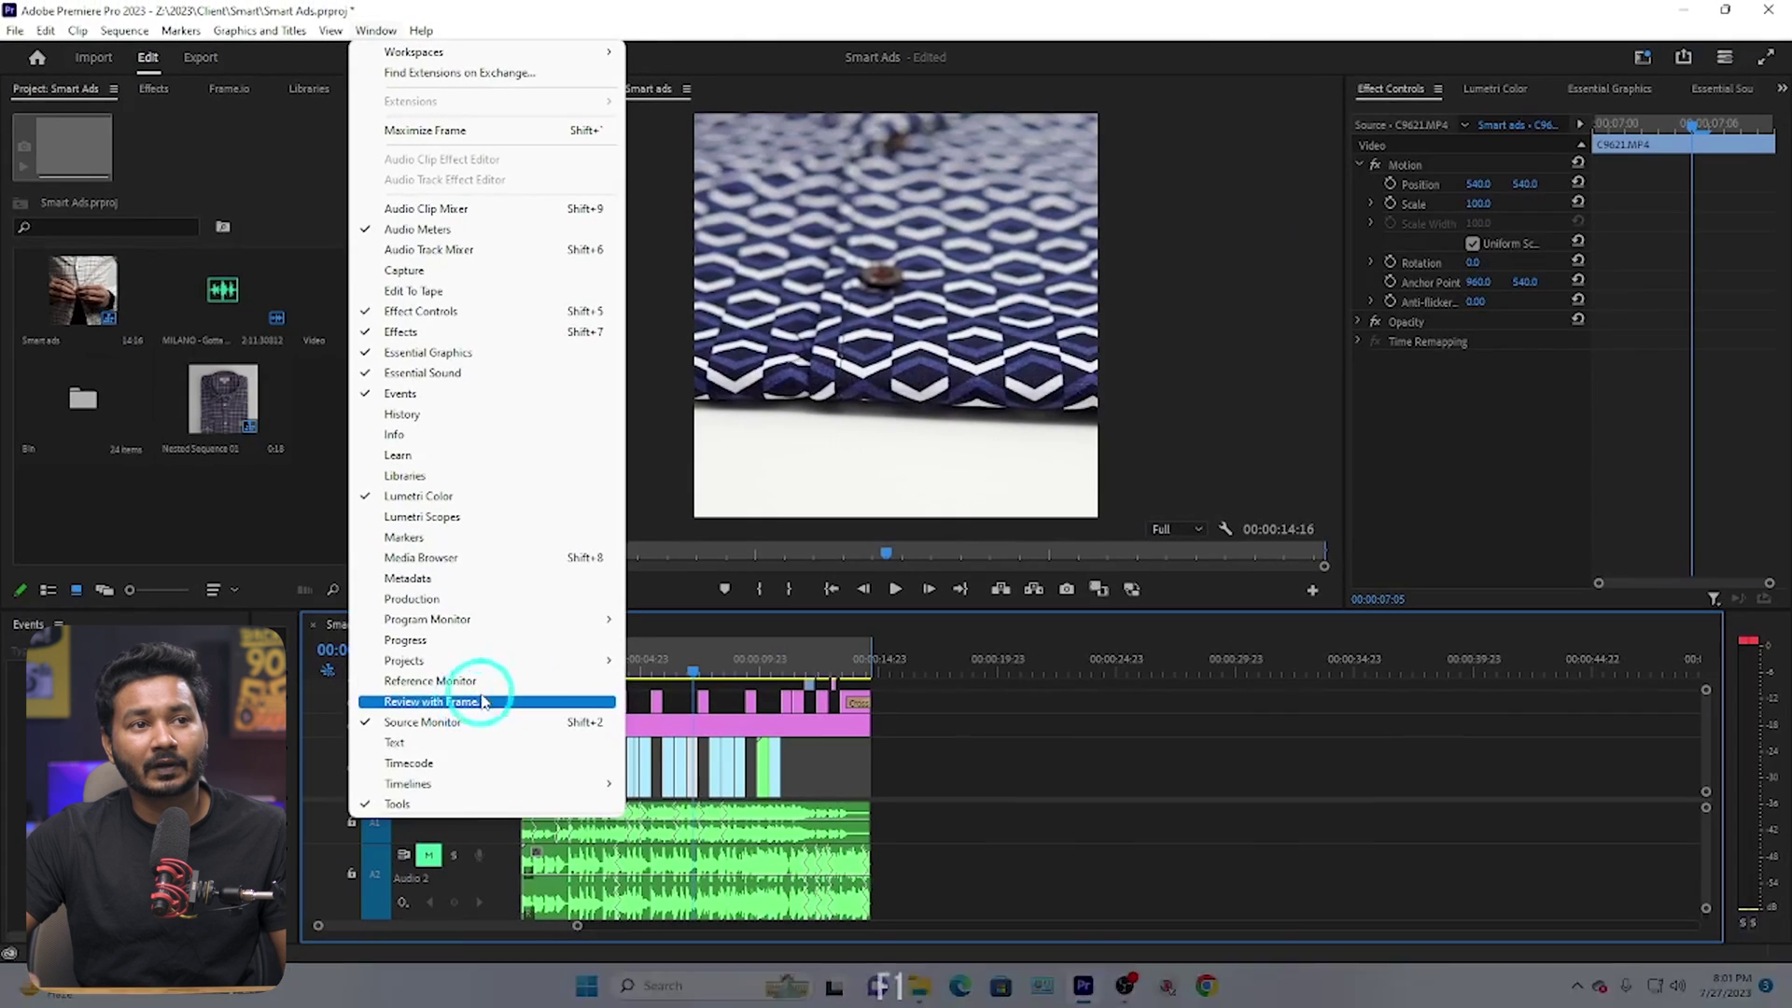
left_click(1652, 978)
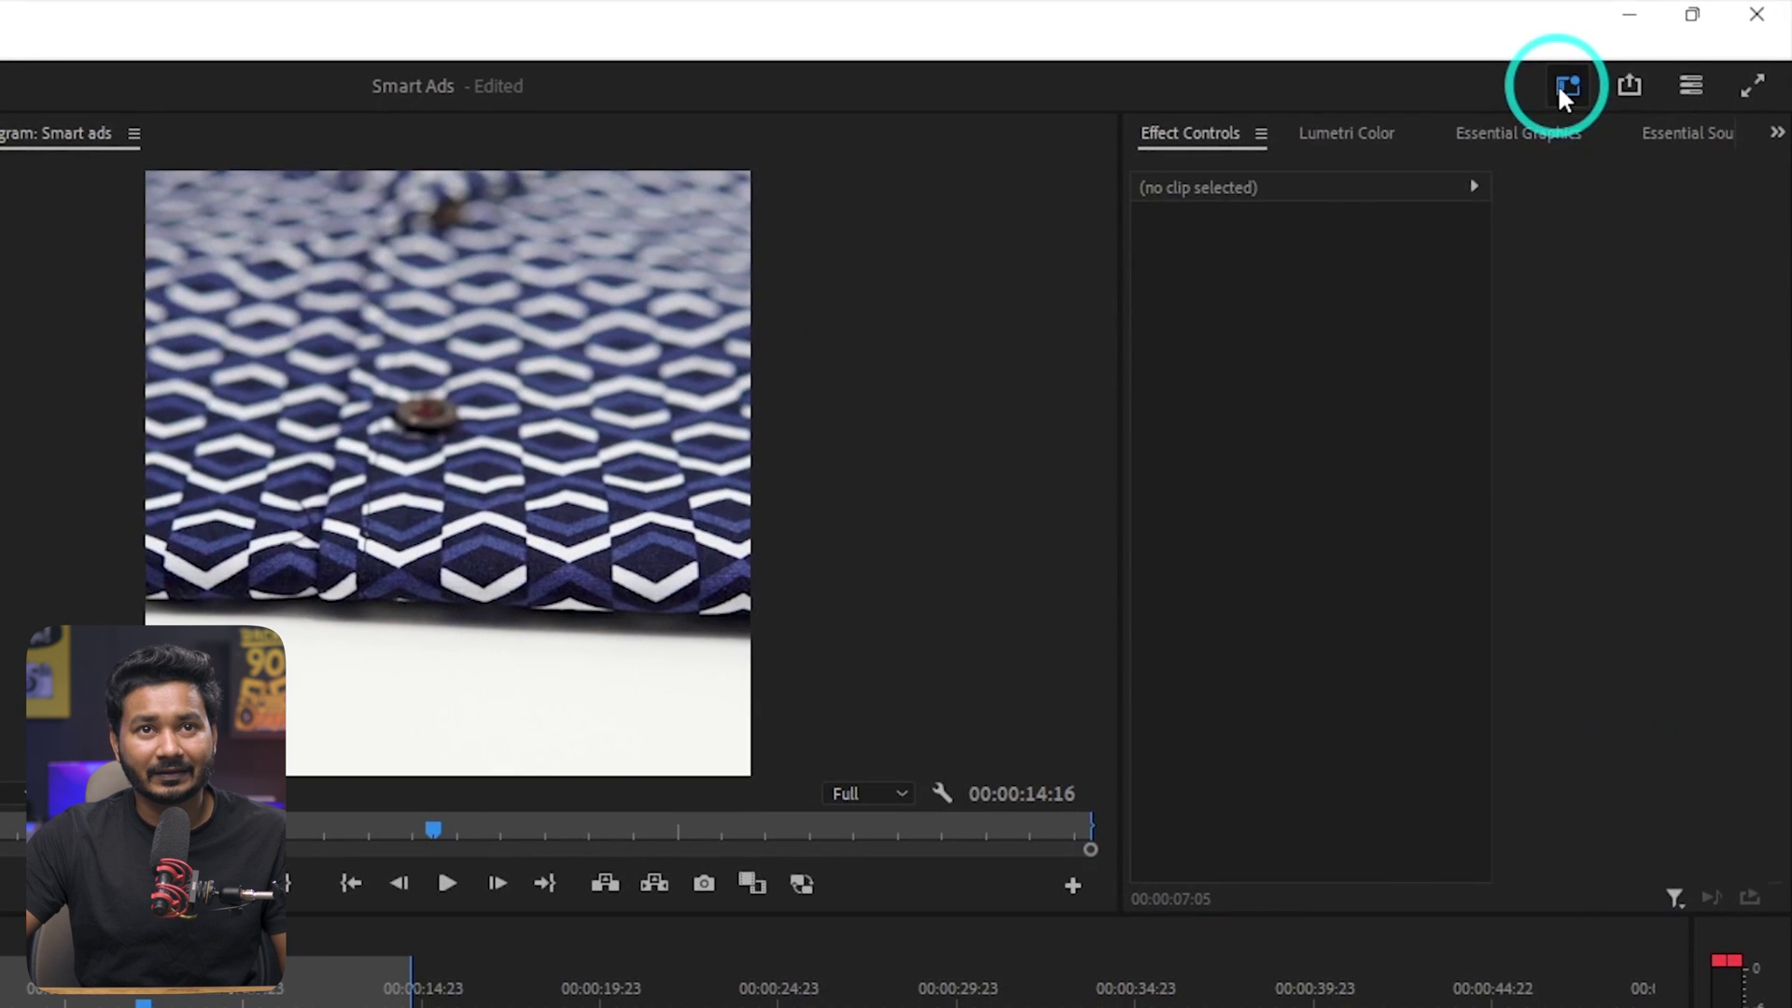
left_click(1558, 86)
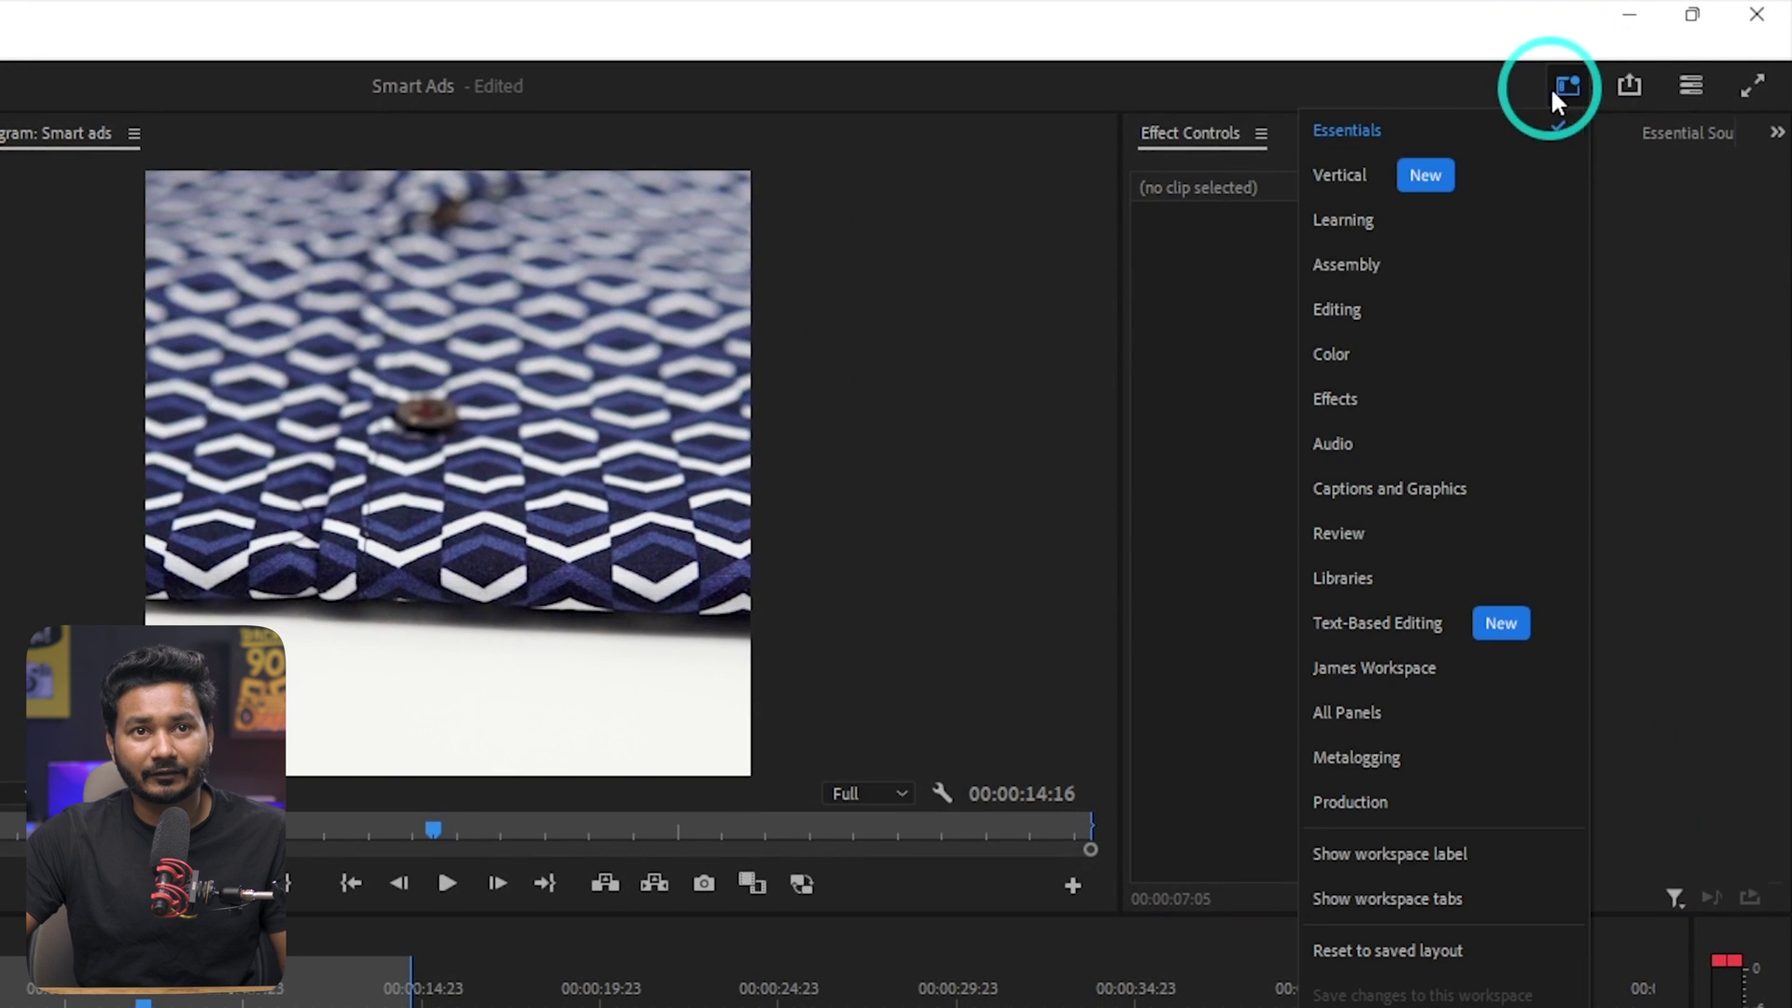
left_click(1436, 538)
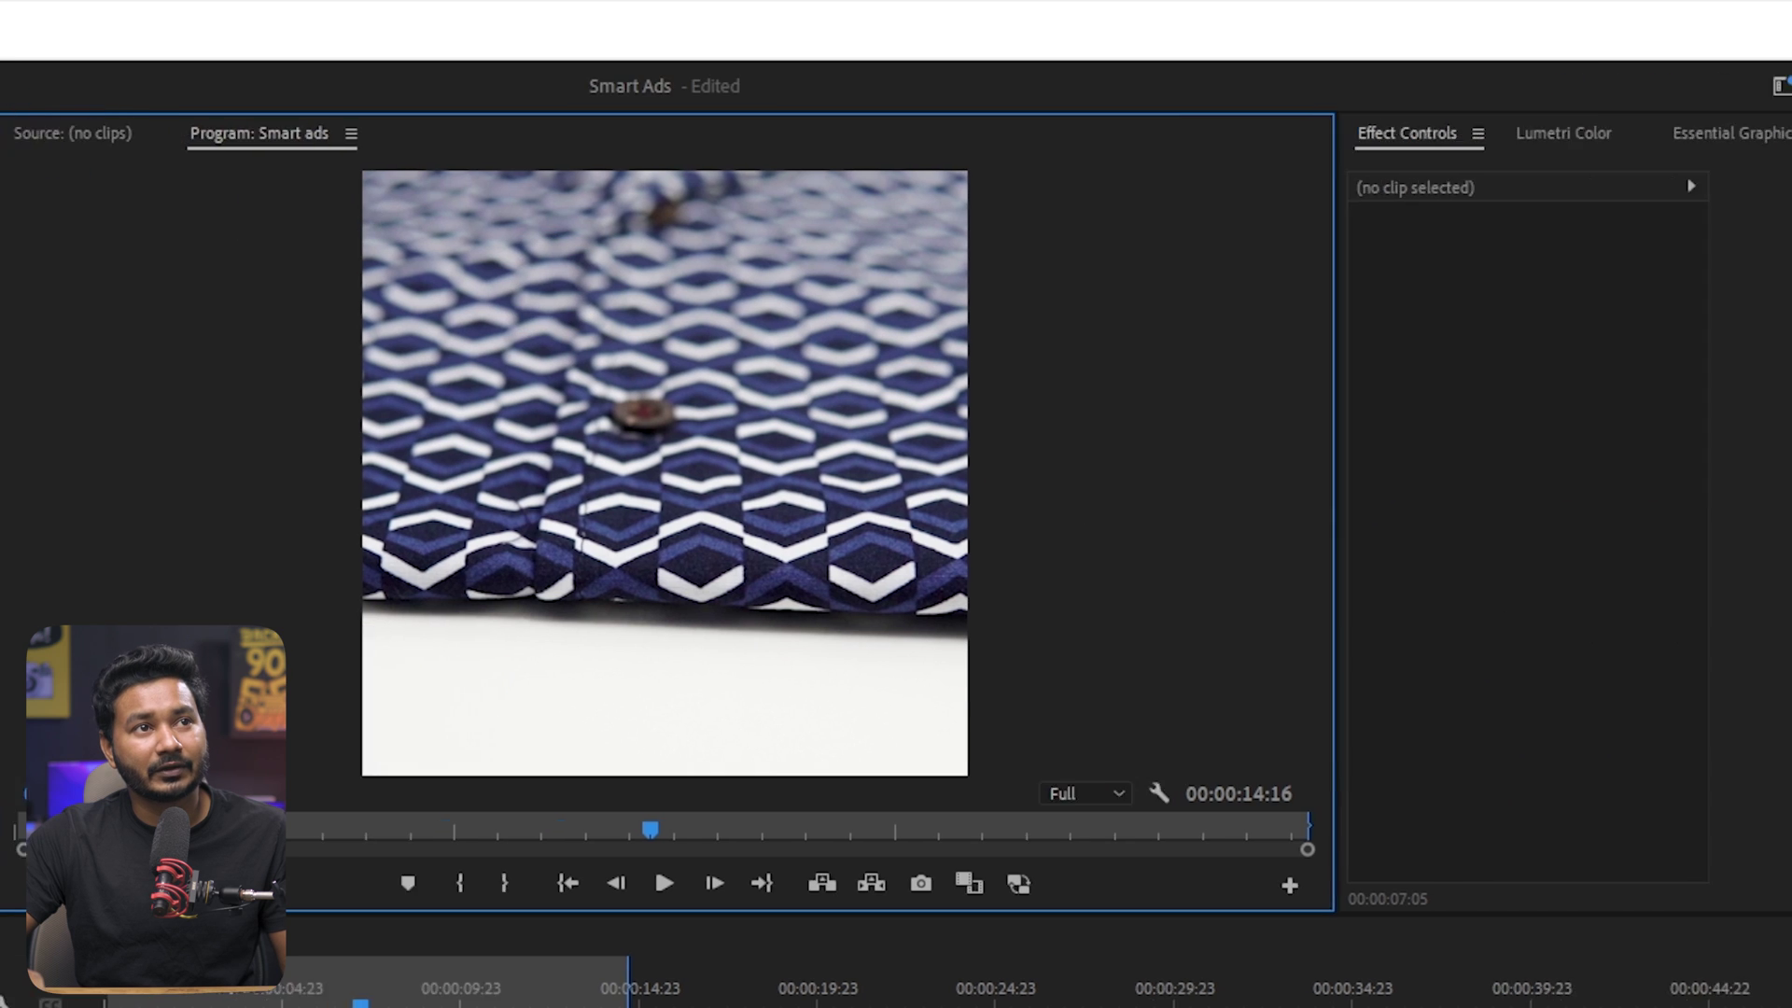
left_click(5, 46)
mouse_move(37, 78)
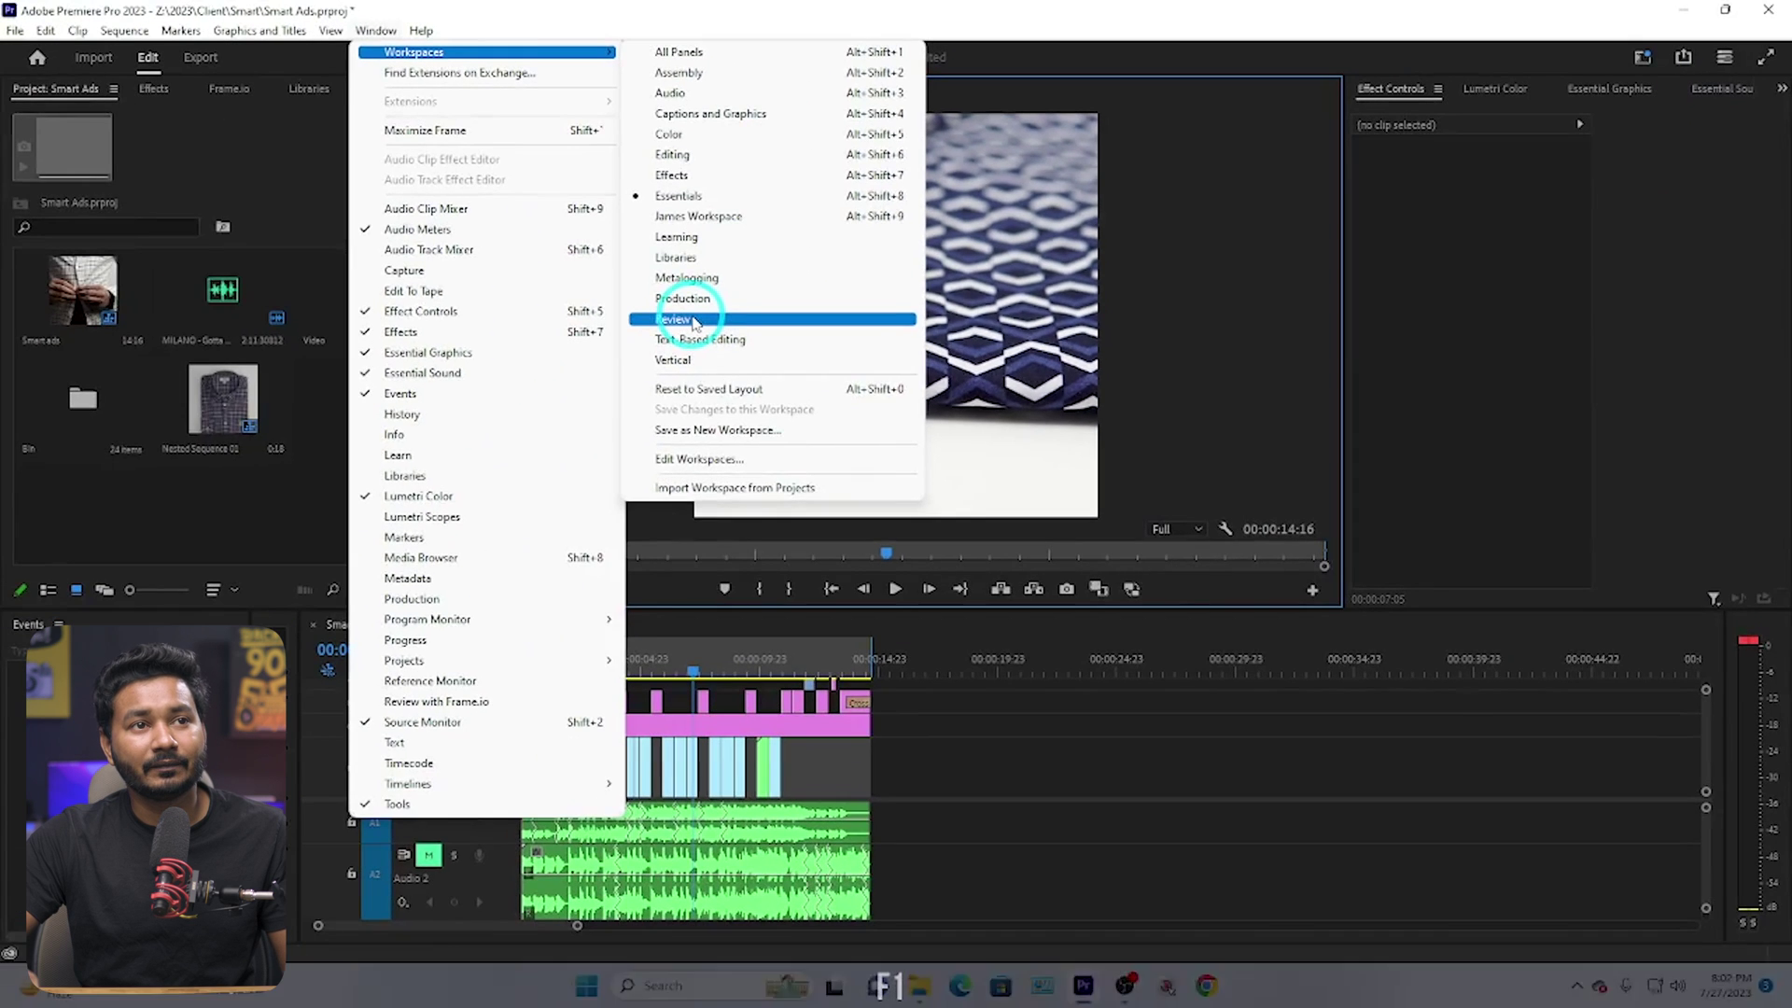
left_click(478, 481)
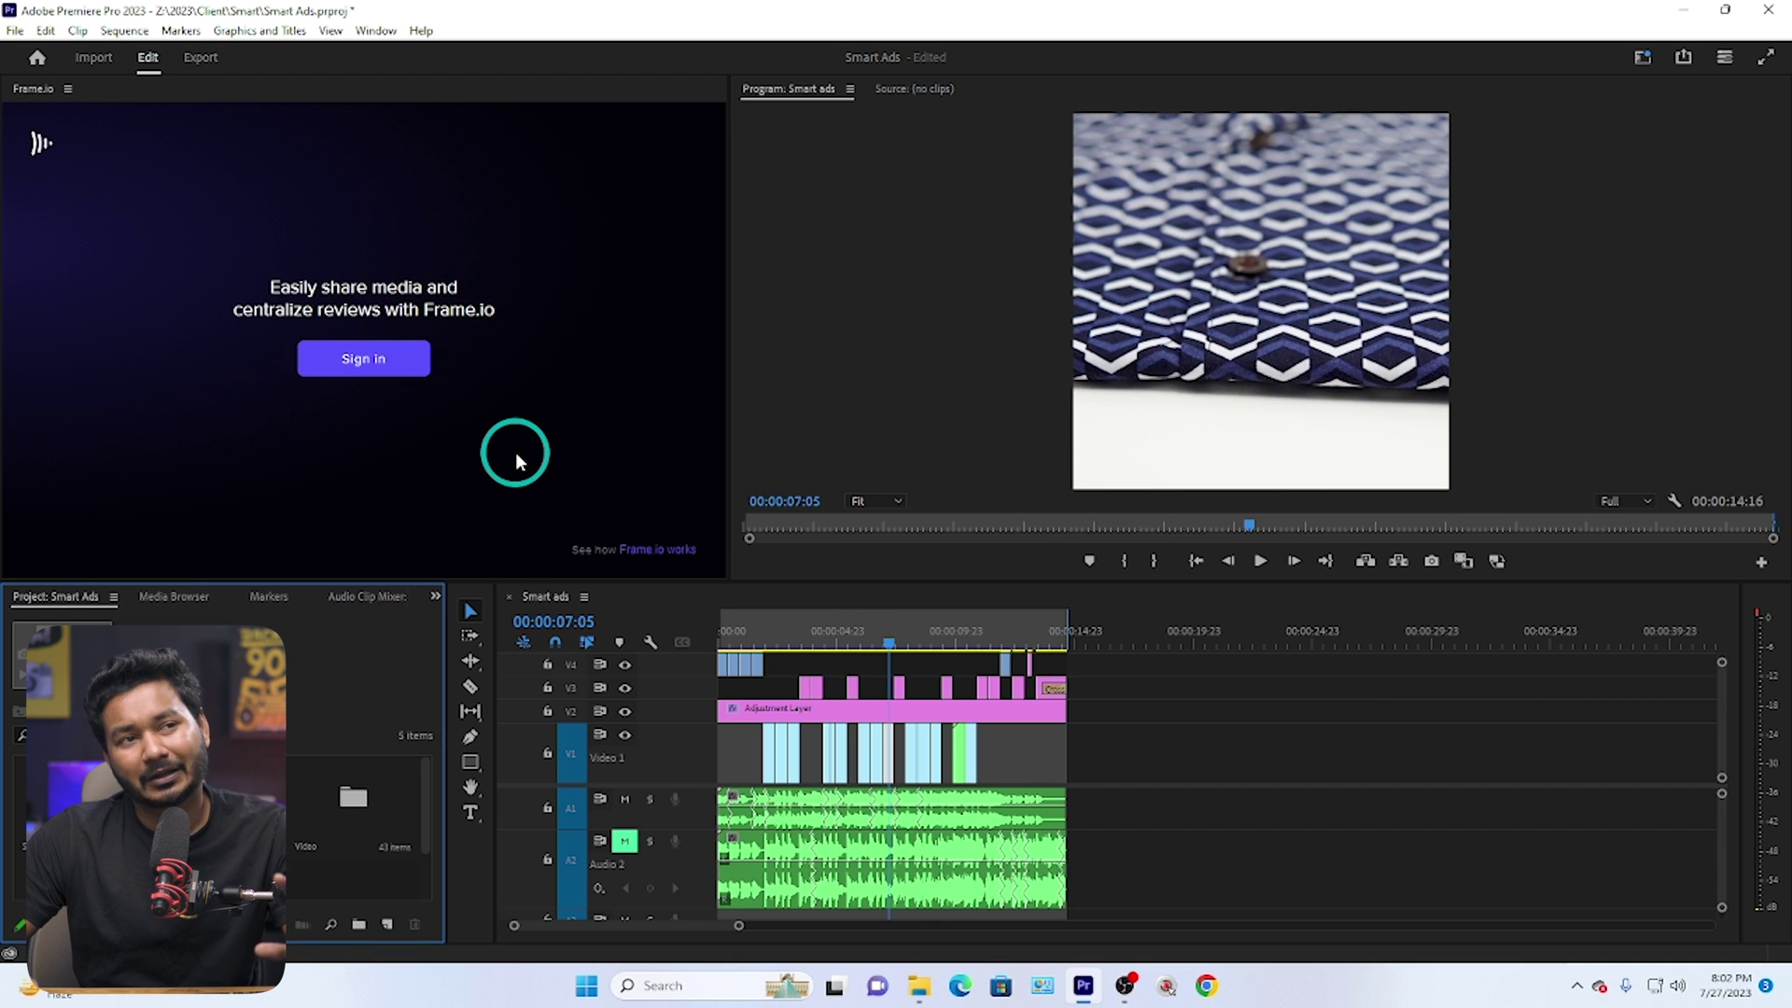
Step: Sign in from the Frame.io panel and continue the sign-in in the browser
left_click(366, 365)
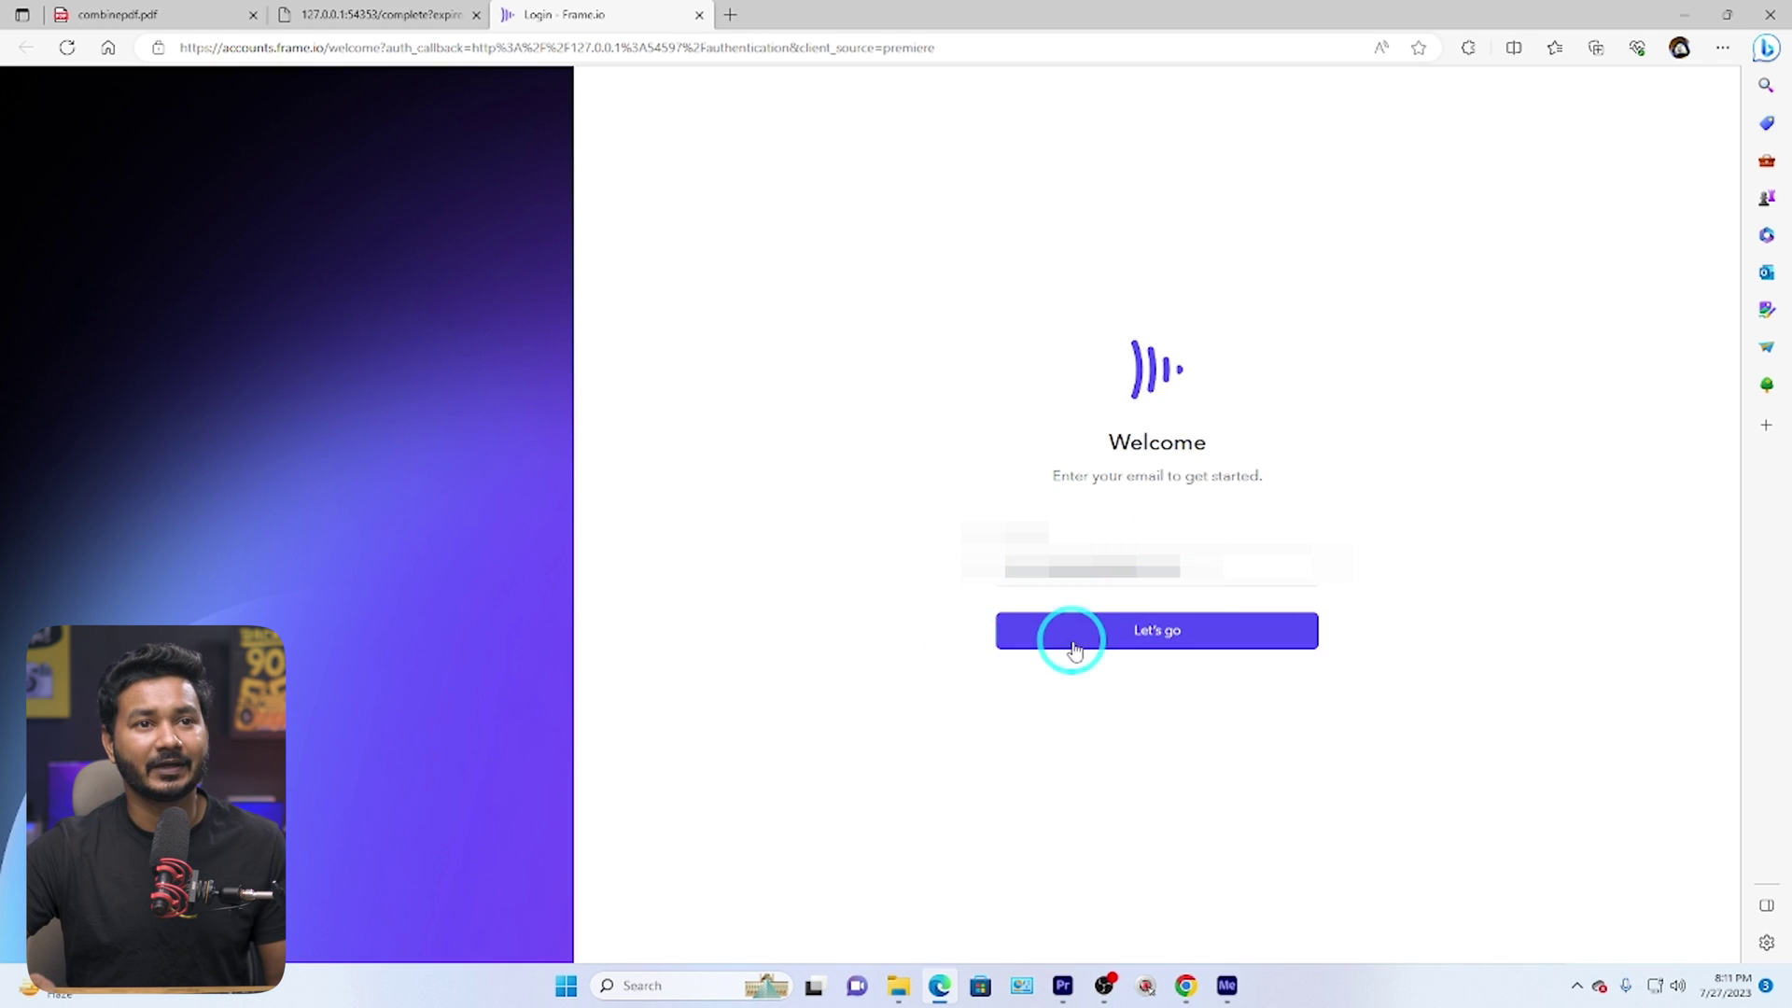
left_click(1073, 648)
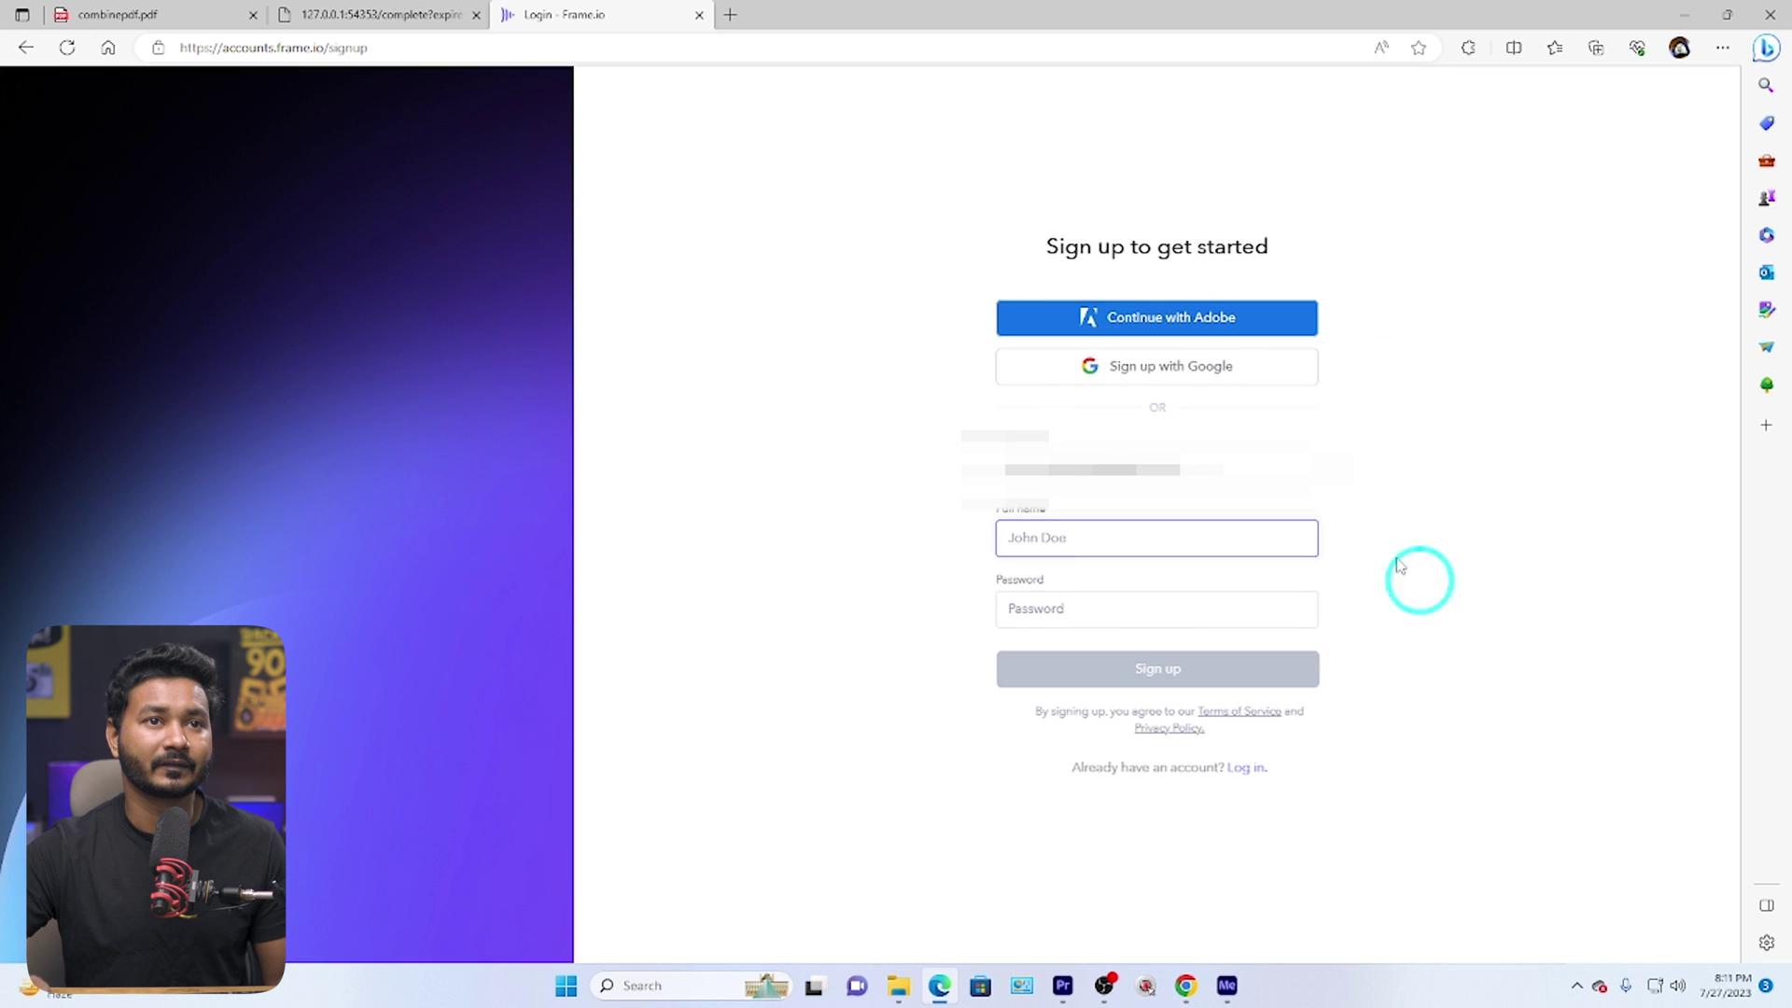
Step: Authenticate the Frame.io account with Google, then close the browser and return to Premiere Pro
left_click(1176, 372)
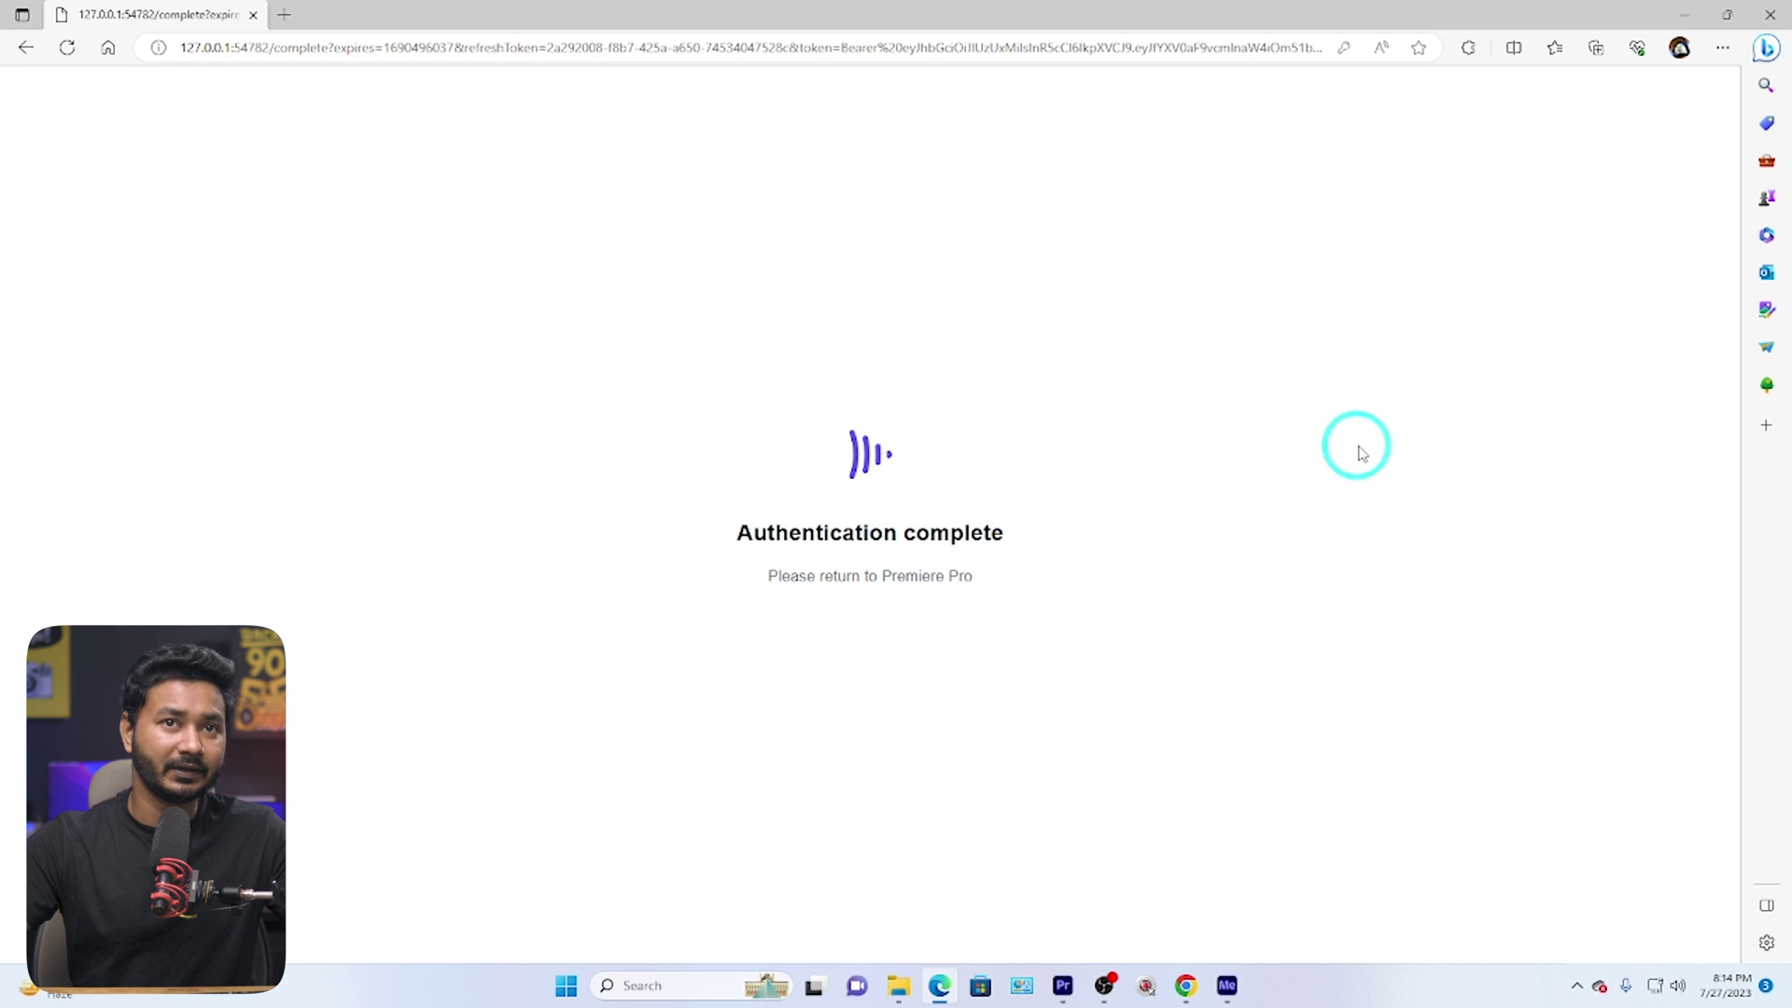
left_click(1770, 17)
left_click(487, 366)
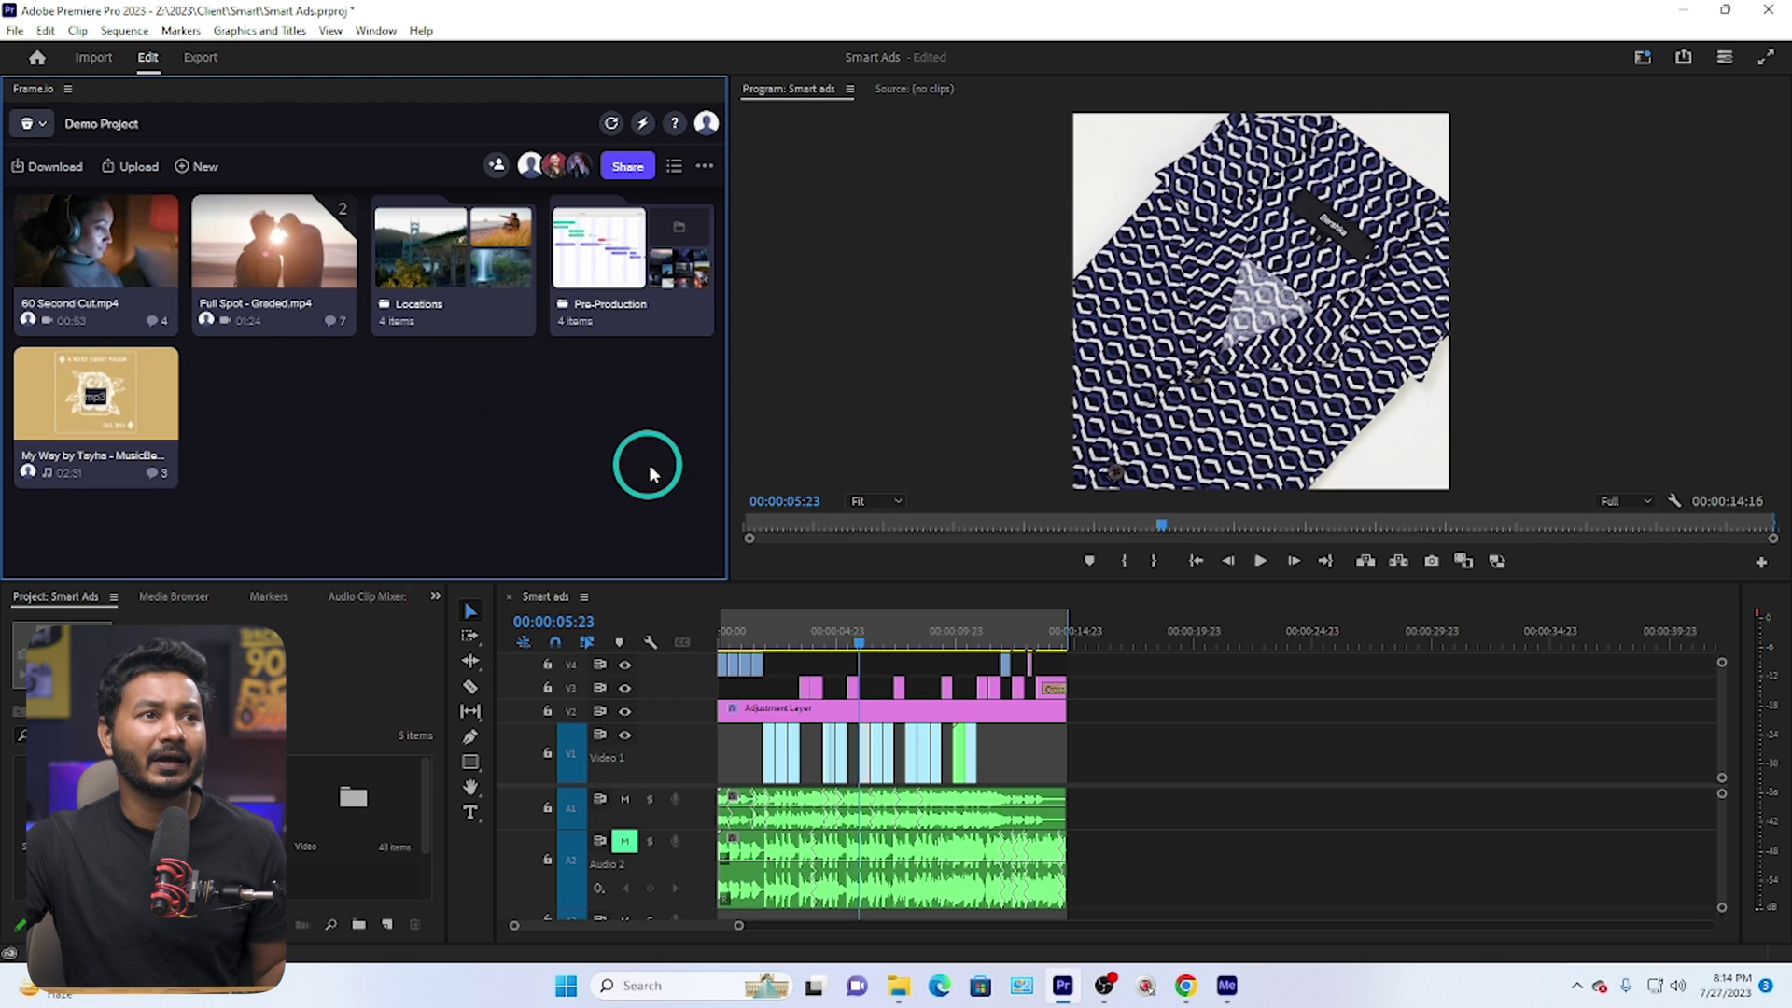
Step: Select every sample item in Demo Project and permanently delete them
left_click_drag(635, 487, 65, 261)
right_click(94, 273)
left_click(42, 367)
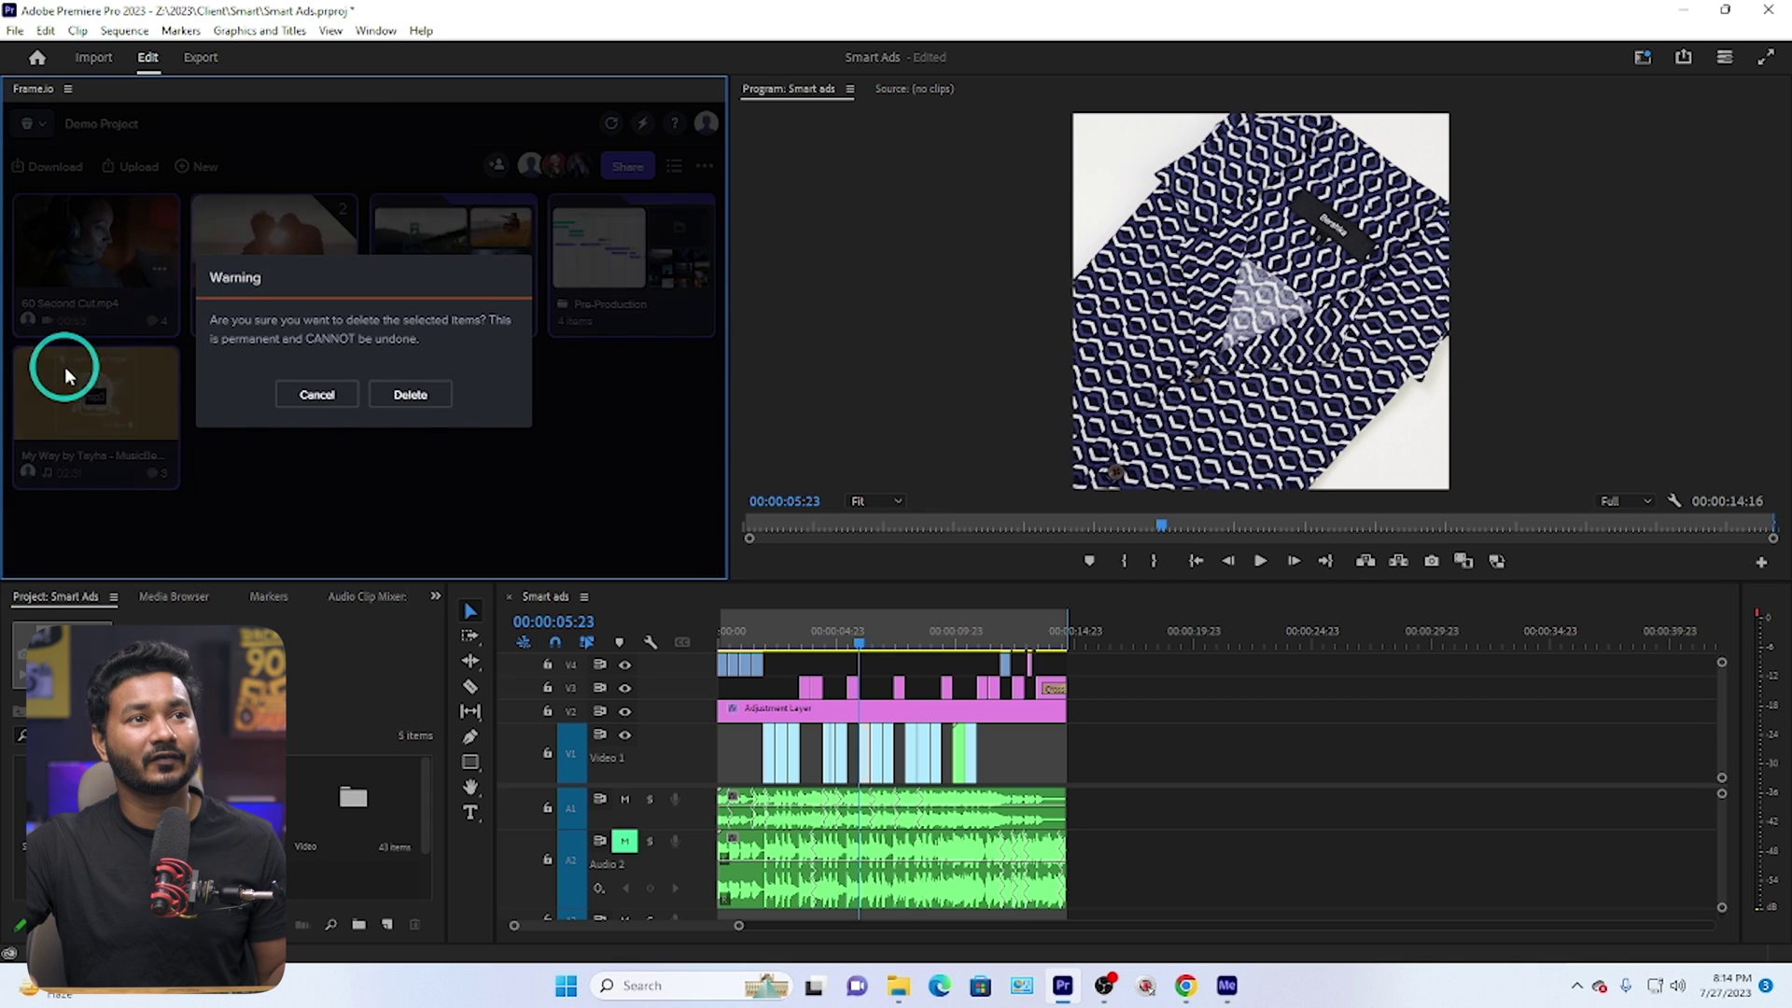
left_click(432, 399)
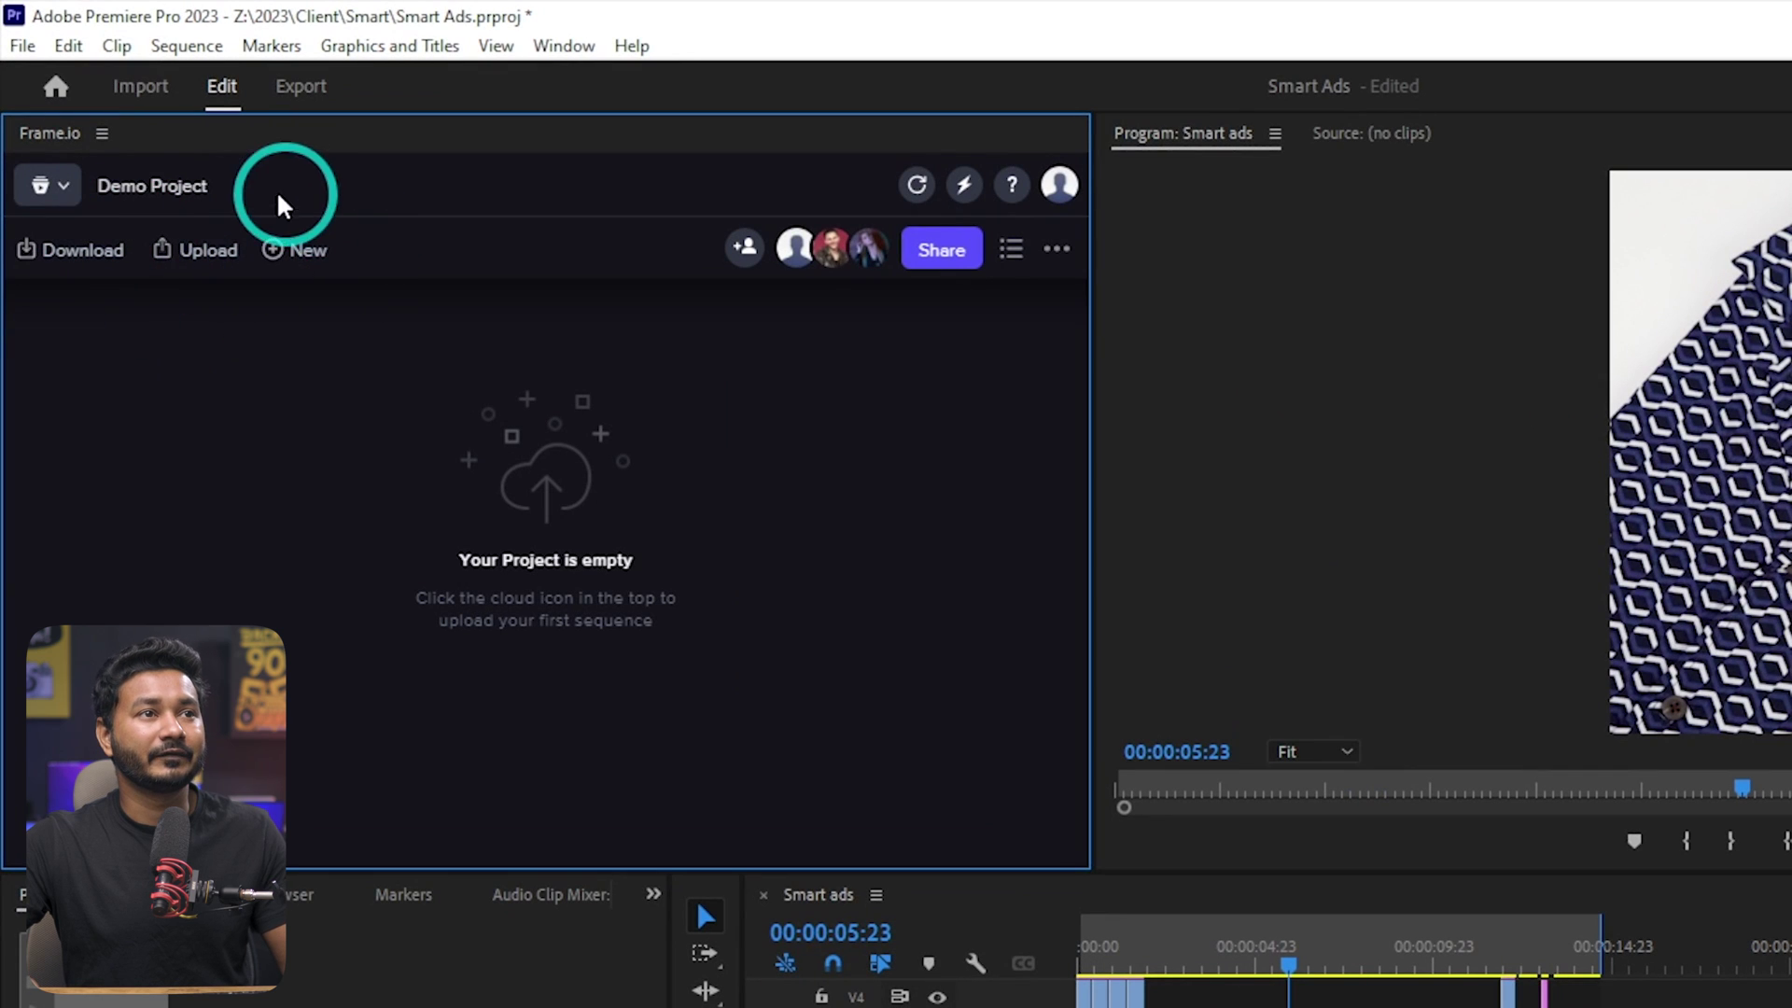
left_click(308, 261)
left_click(317, 261)
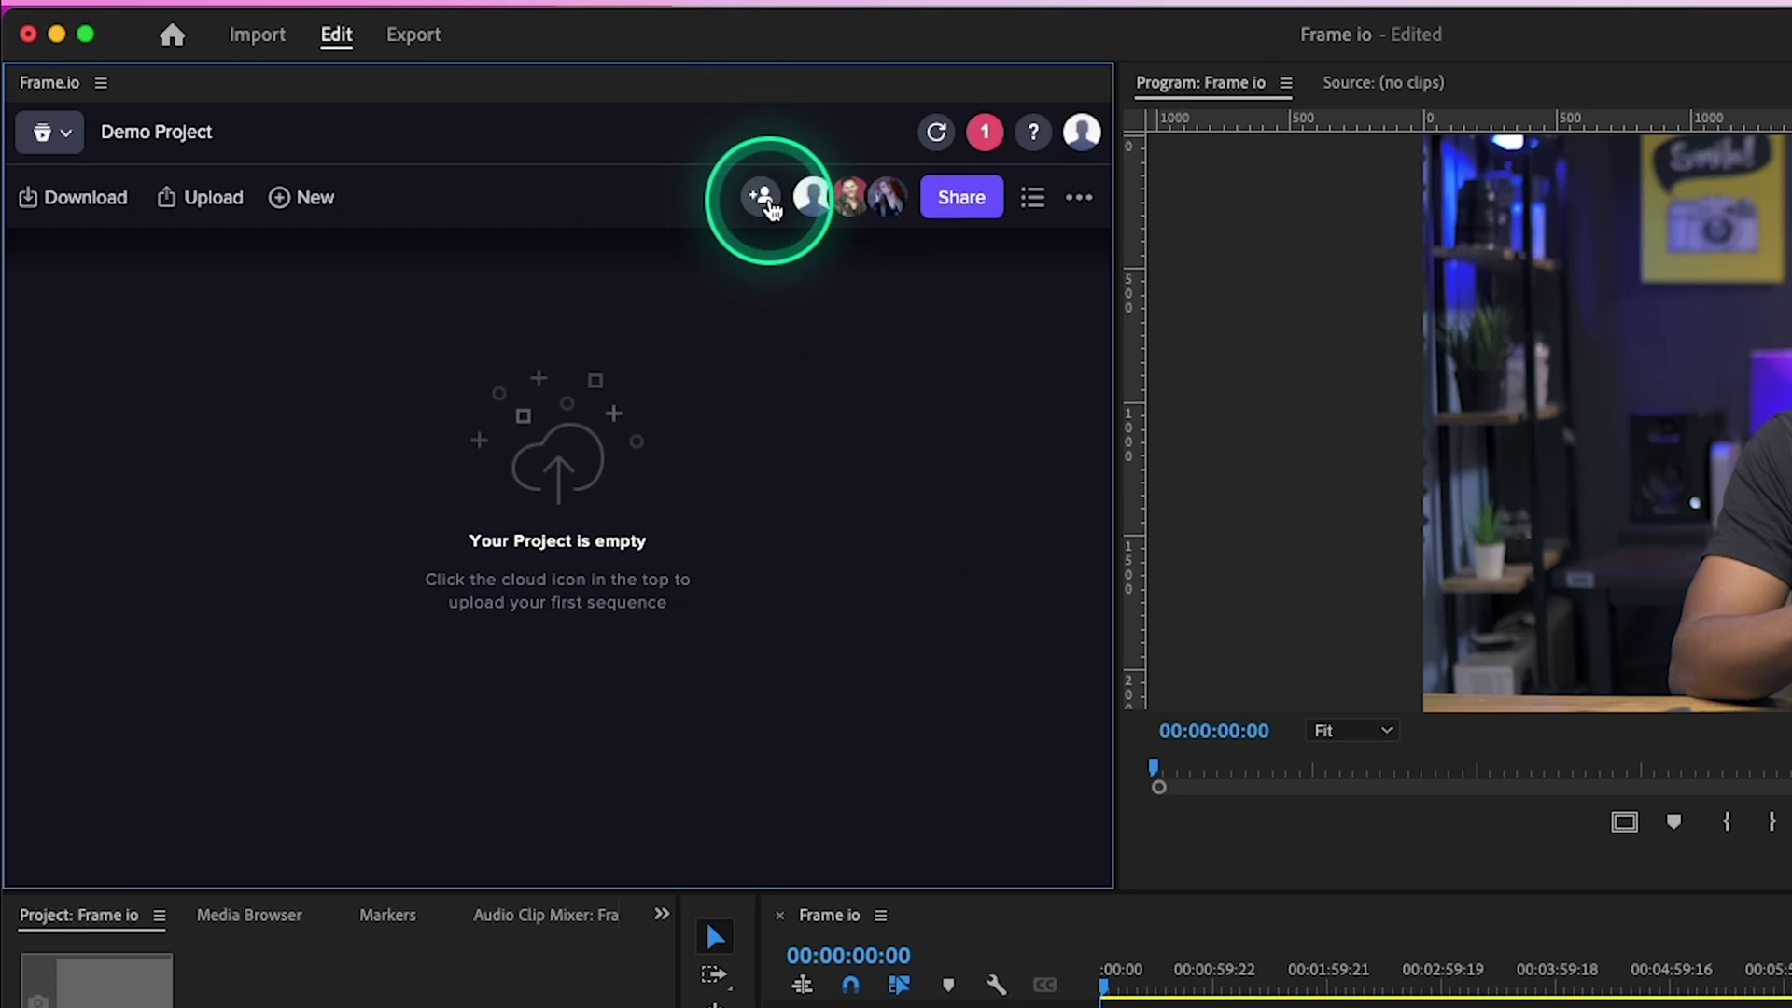
left_click(762, 199)
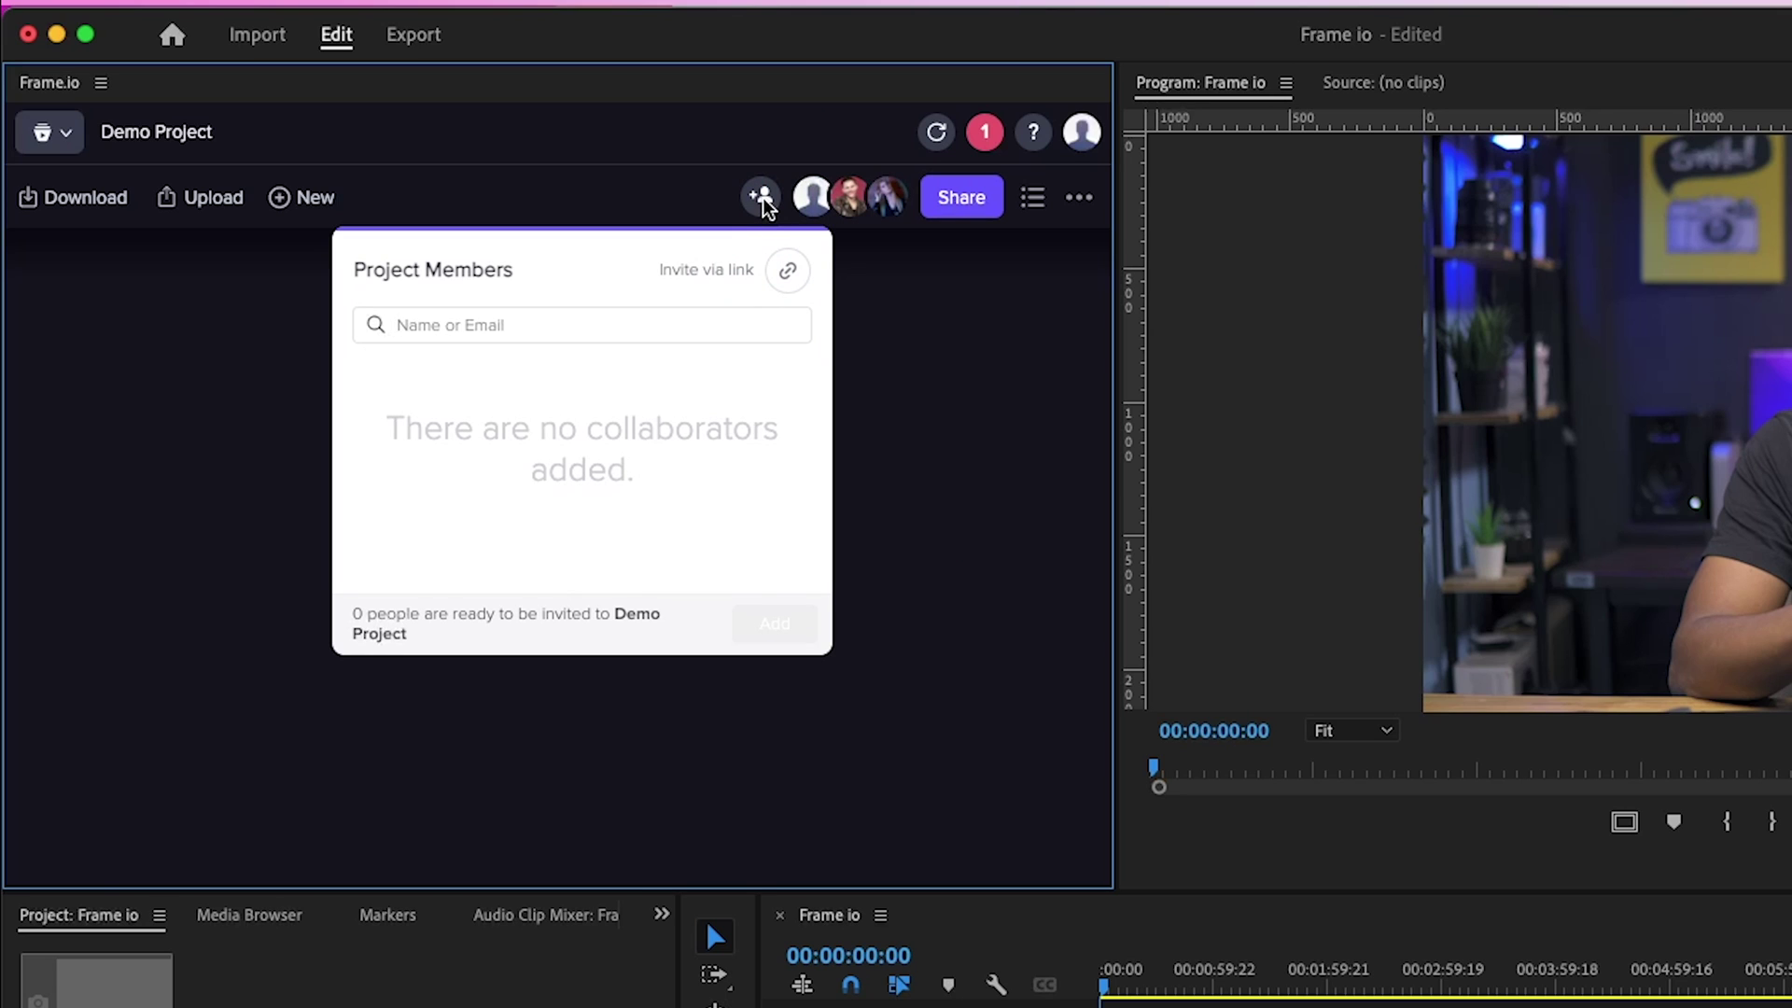
left_click(547, 333)
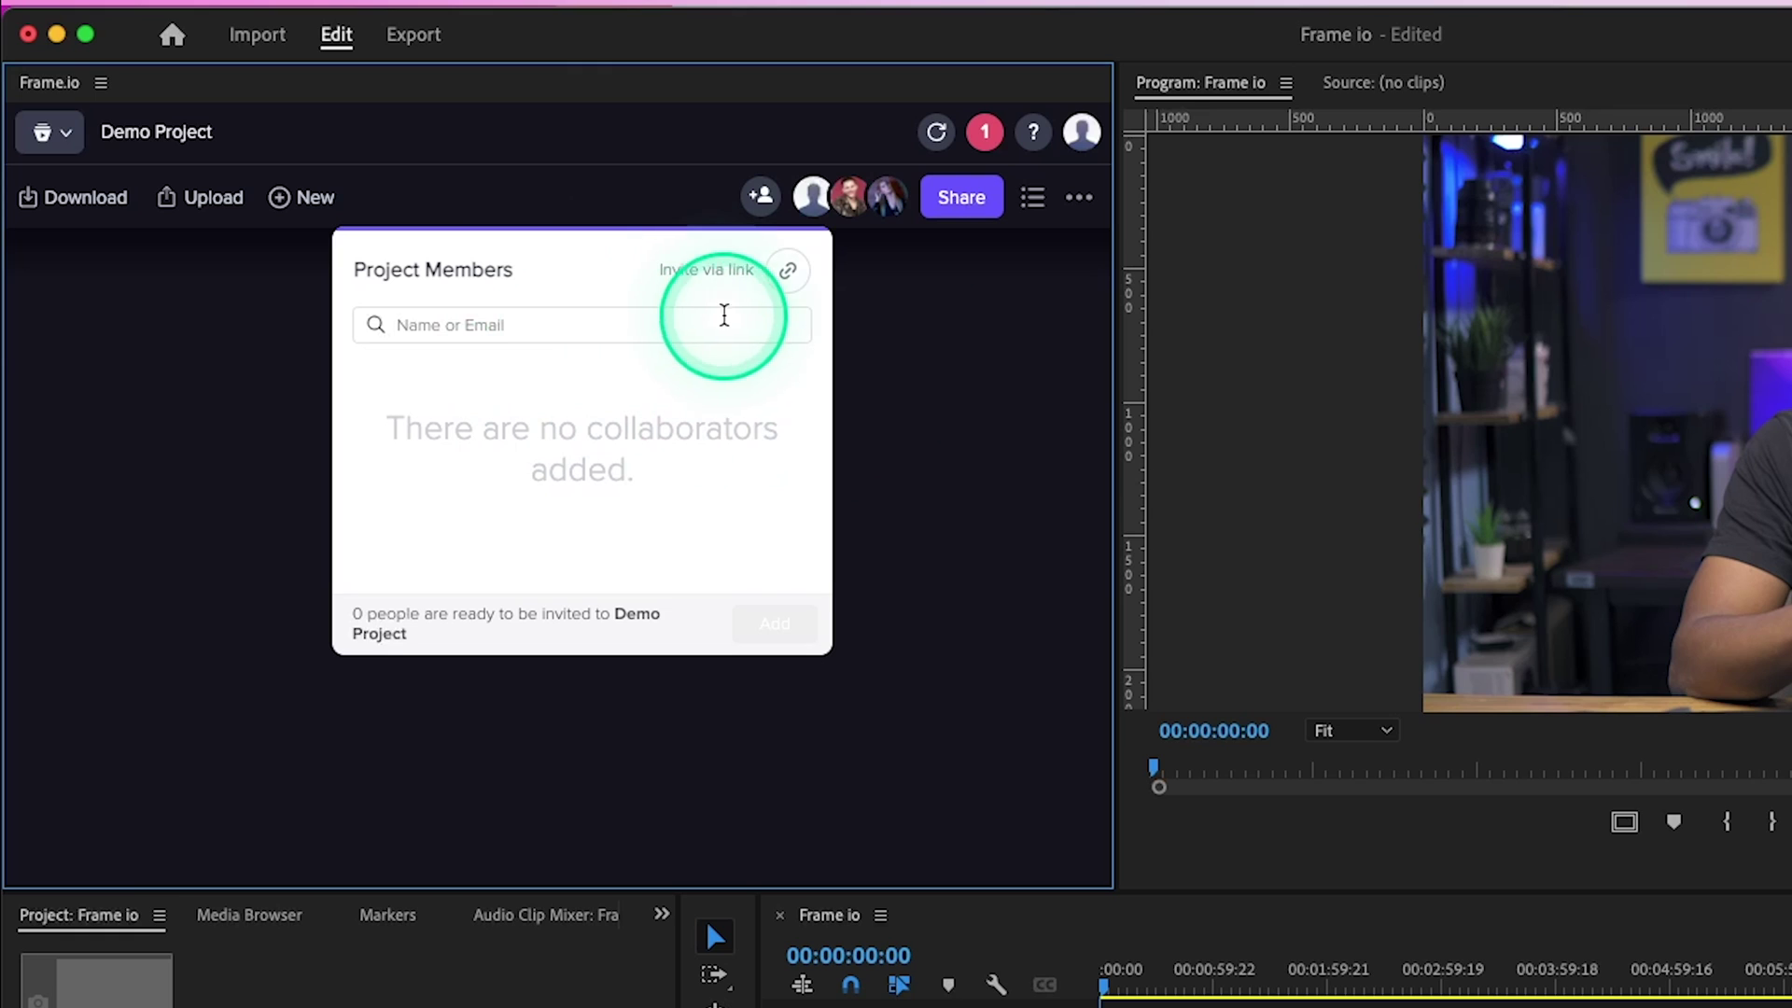
left_click(992, 432)
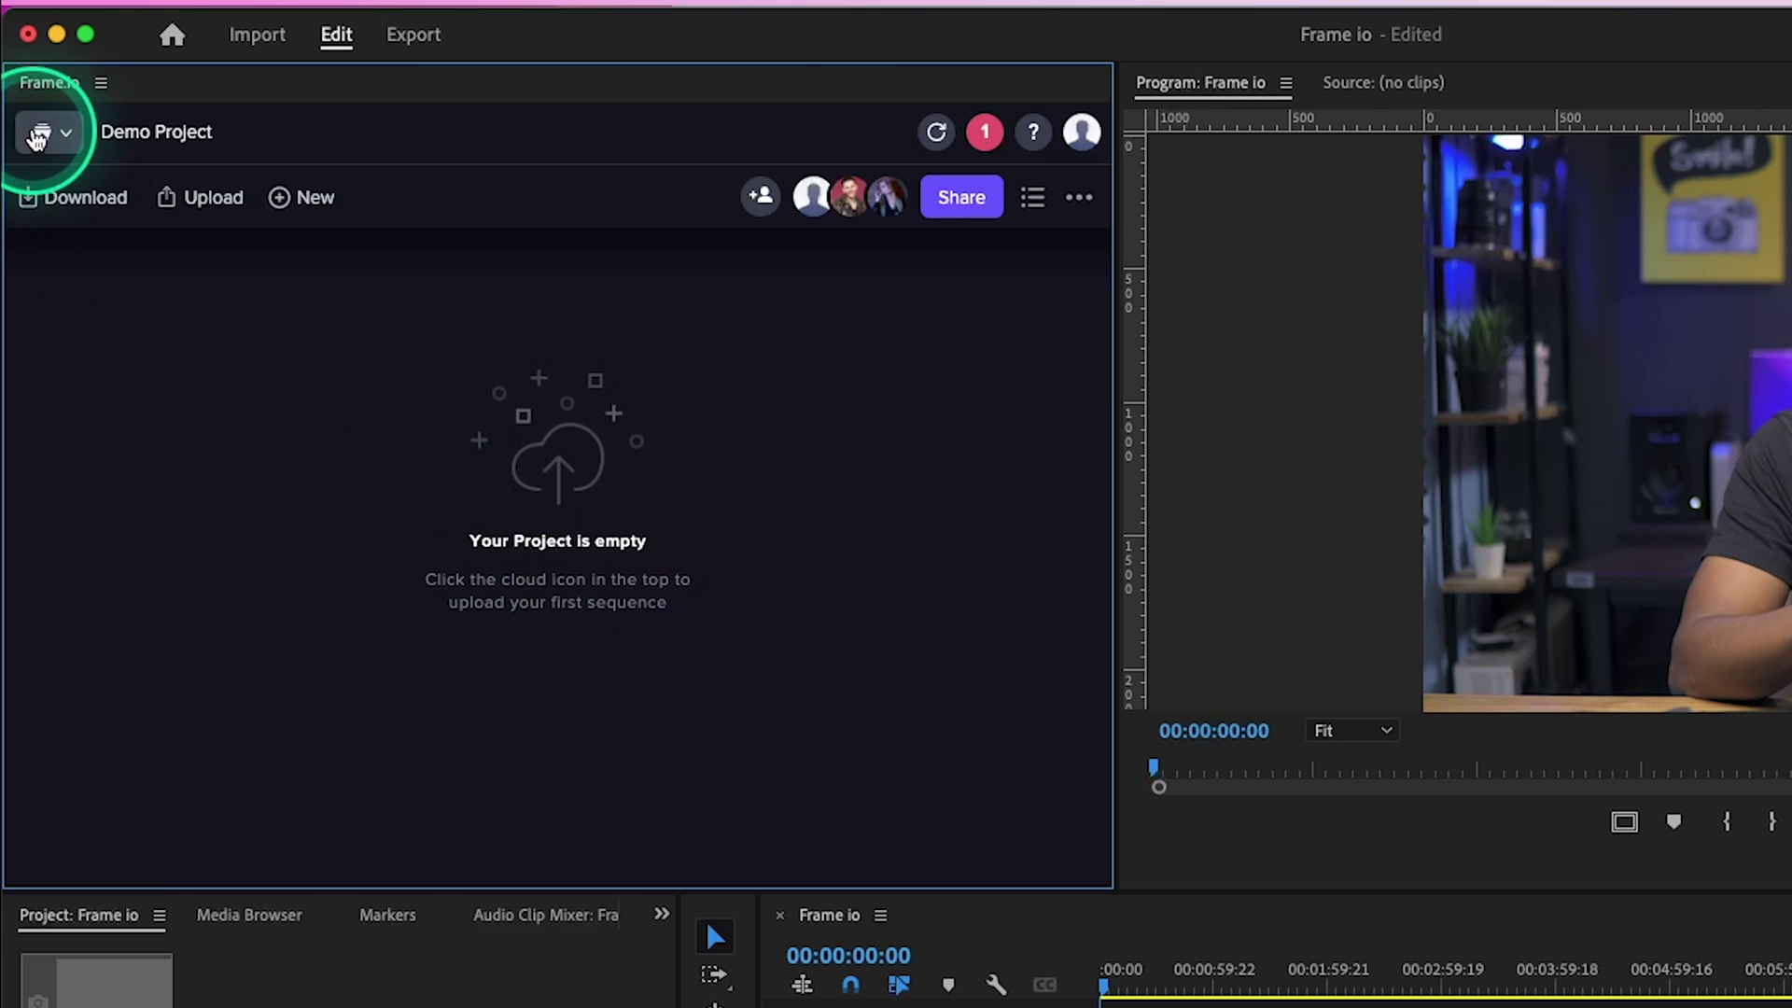
Step: Add a new Frame.io project and name it travel
left_click(46, 131)
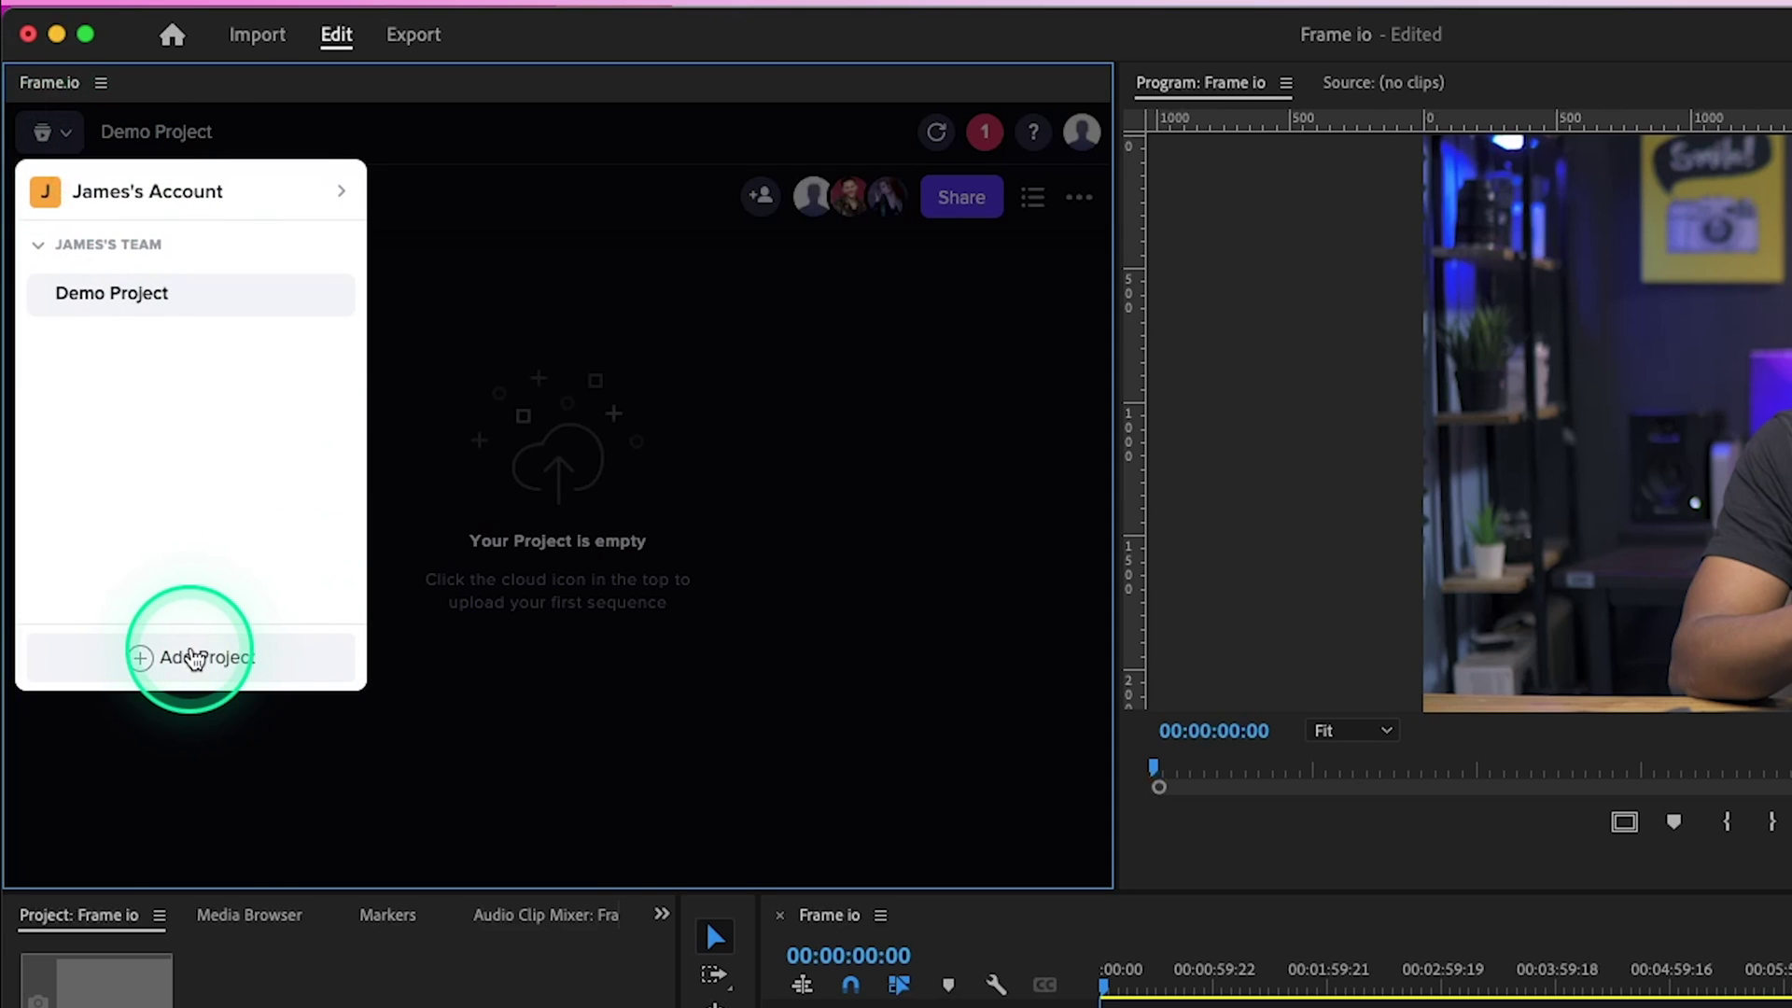
left_click(222, 657)
left_click(446, 344)
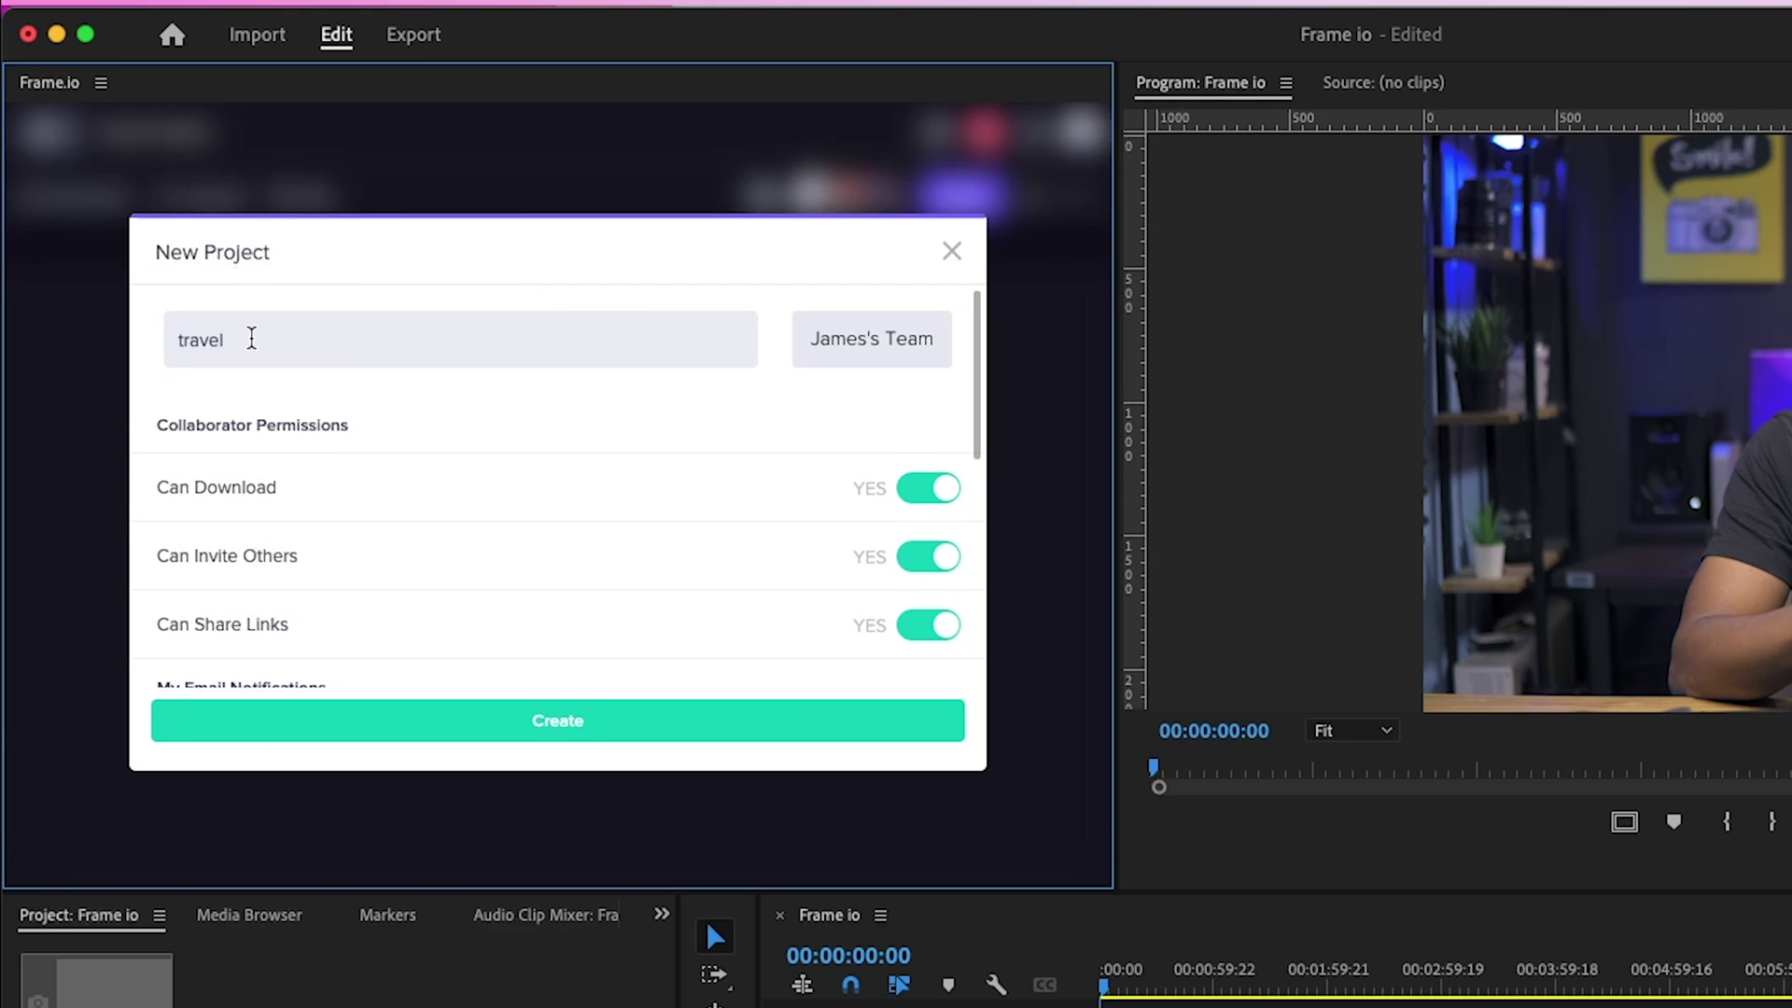
left_click(580, 448)
scroll(793, 467, "down", 3)
right_click(788, 460)
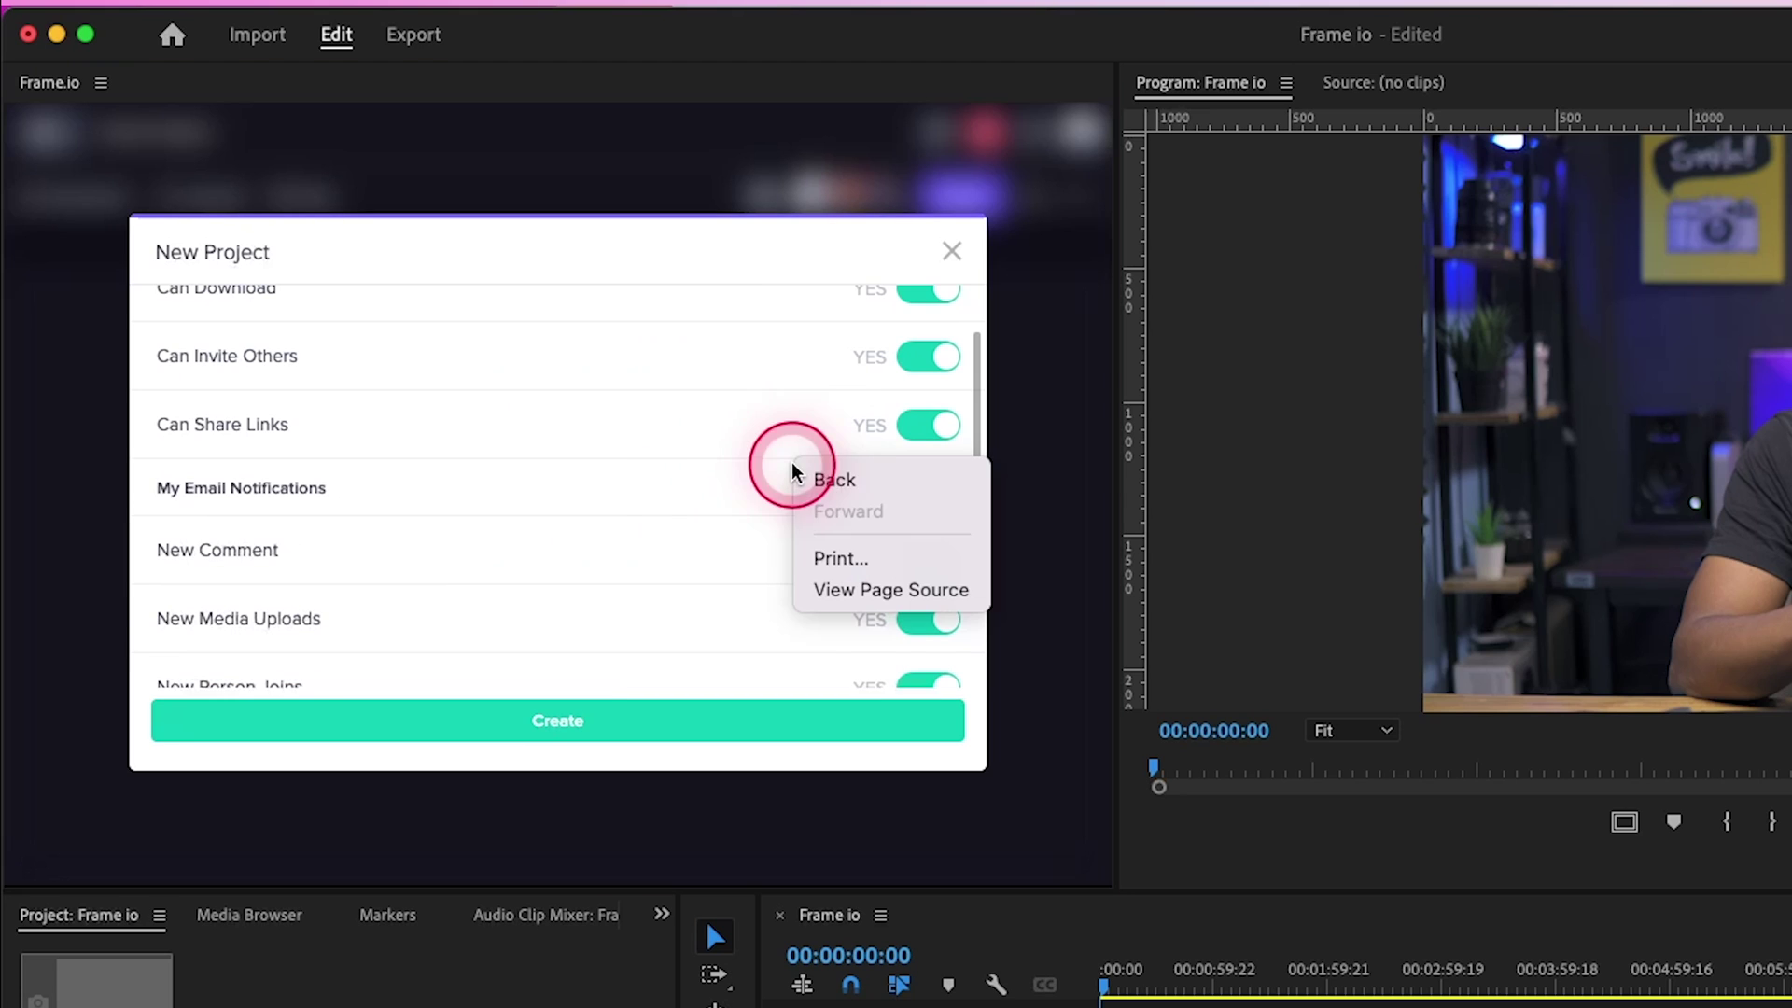
left_click(541, 551)
scroll(579, 522, "up", 3)
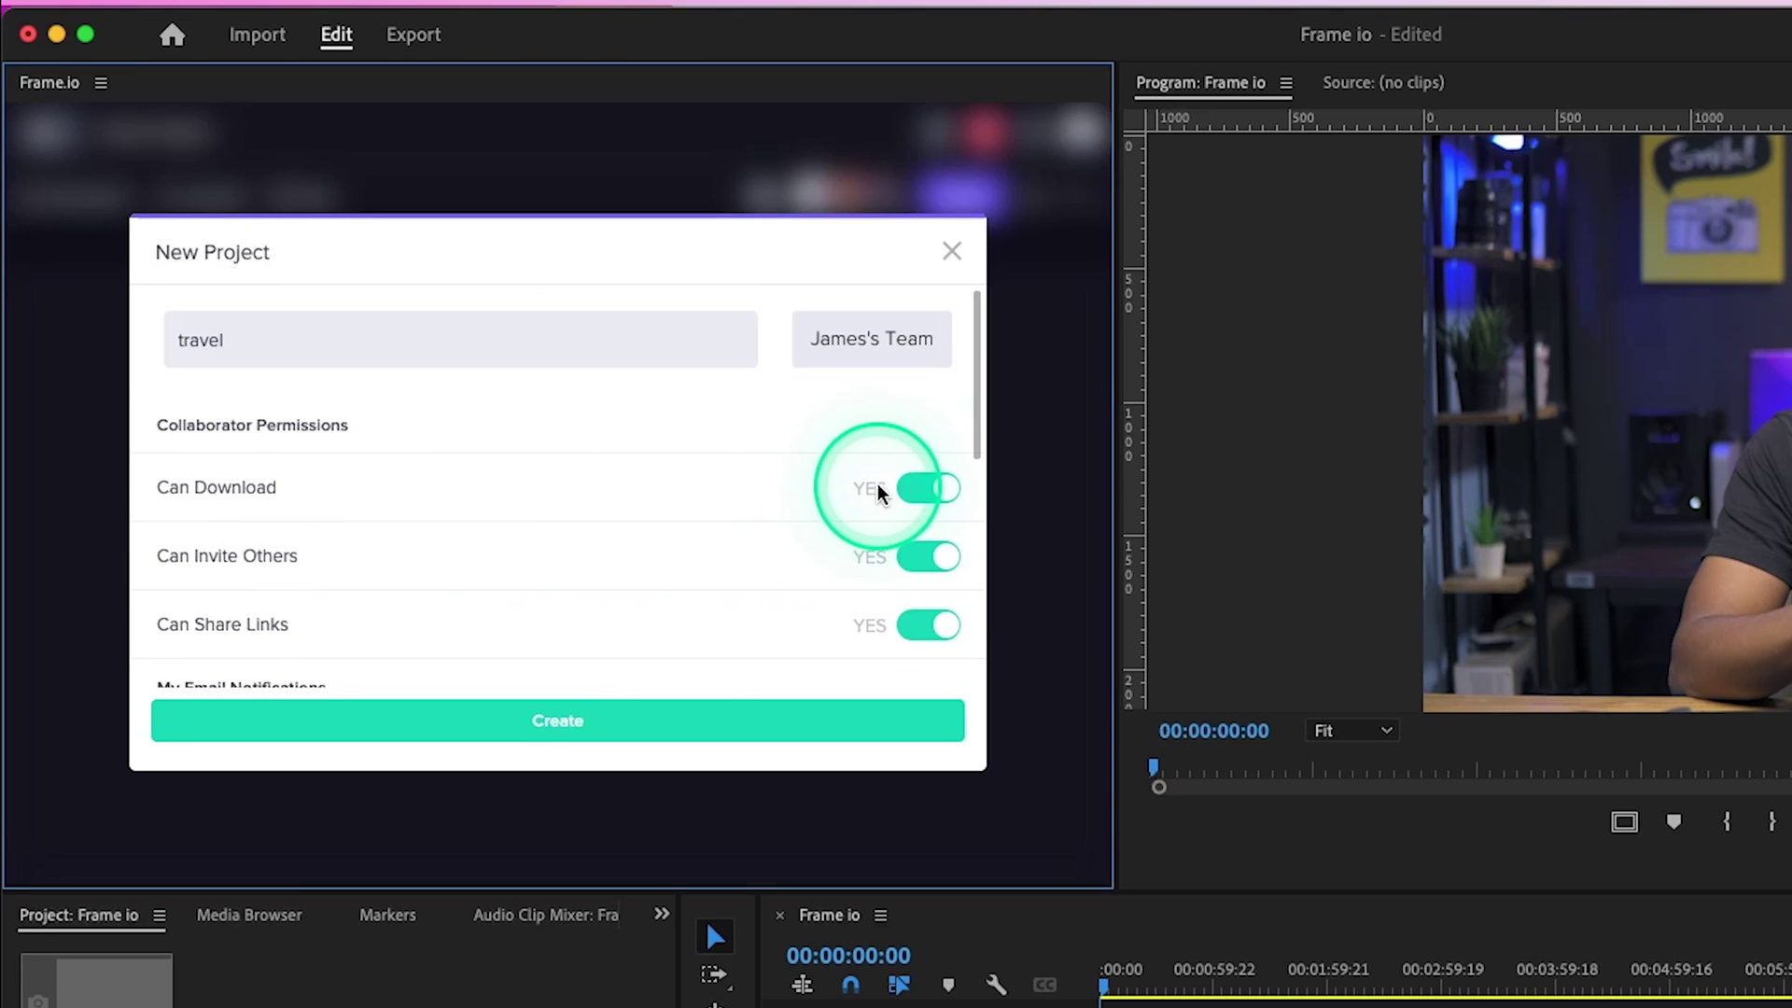
Step: Set Can Download to NO and create the travel project
left_click(930, 487)
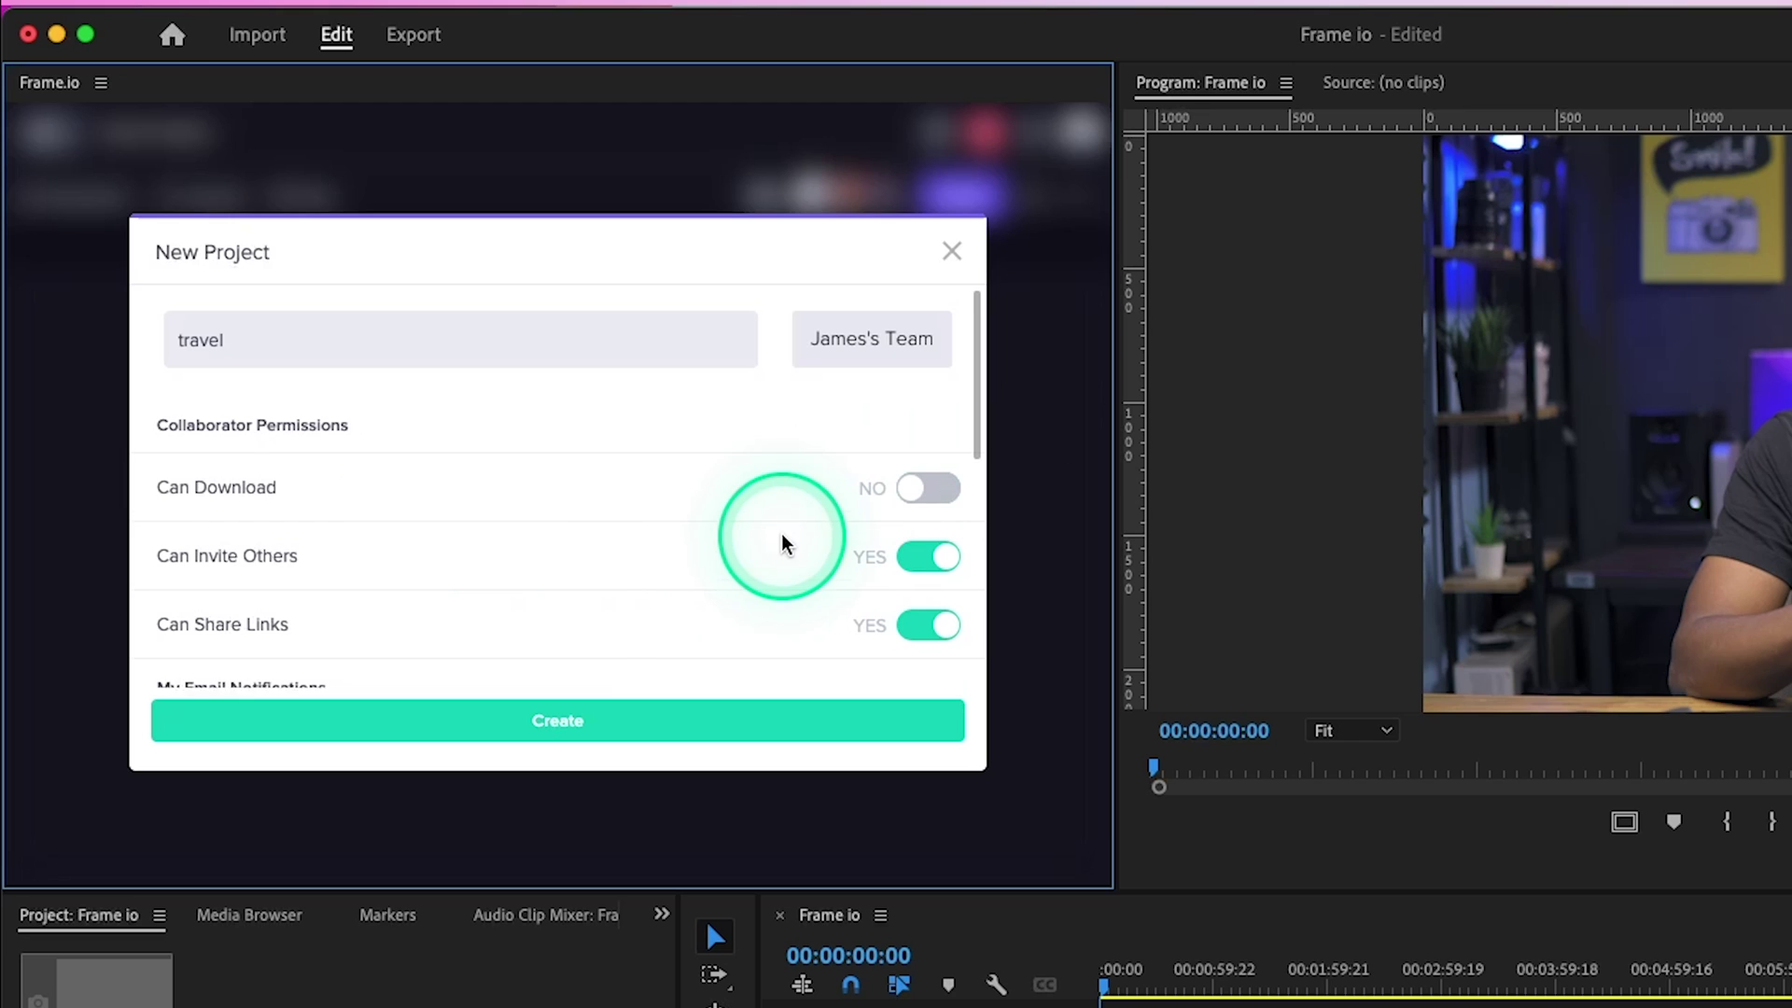
scroll(766, 541, "down", 1)
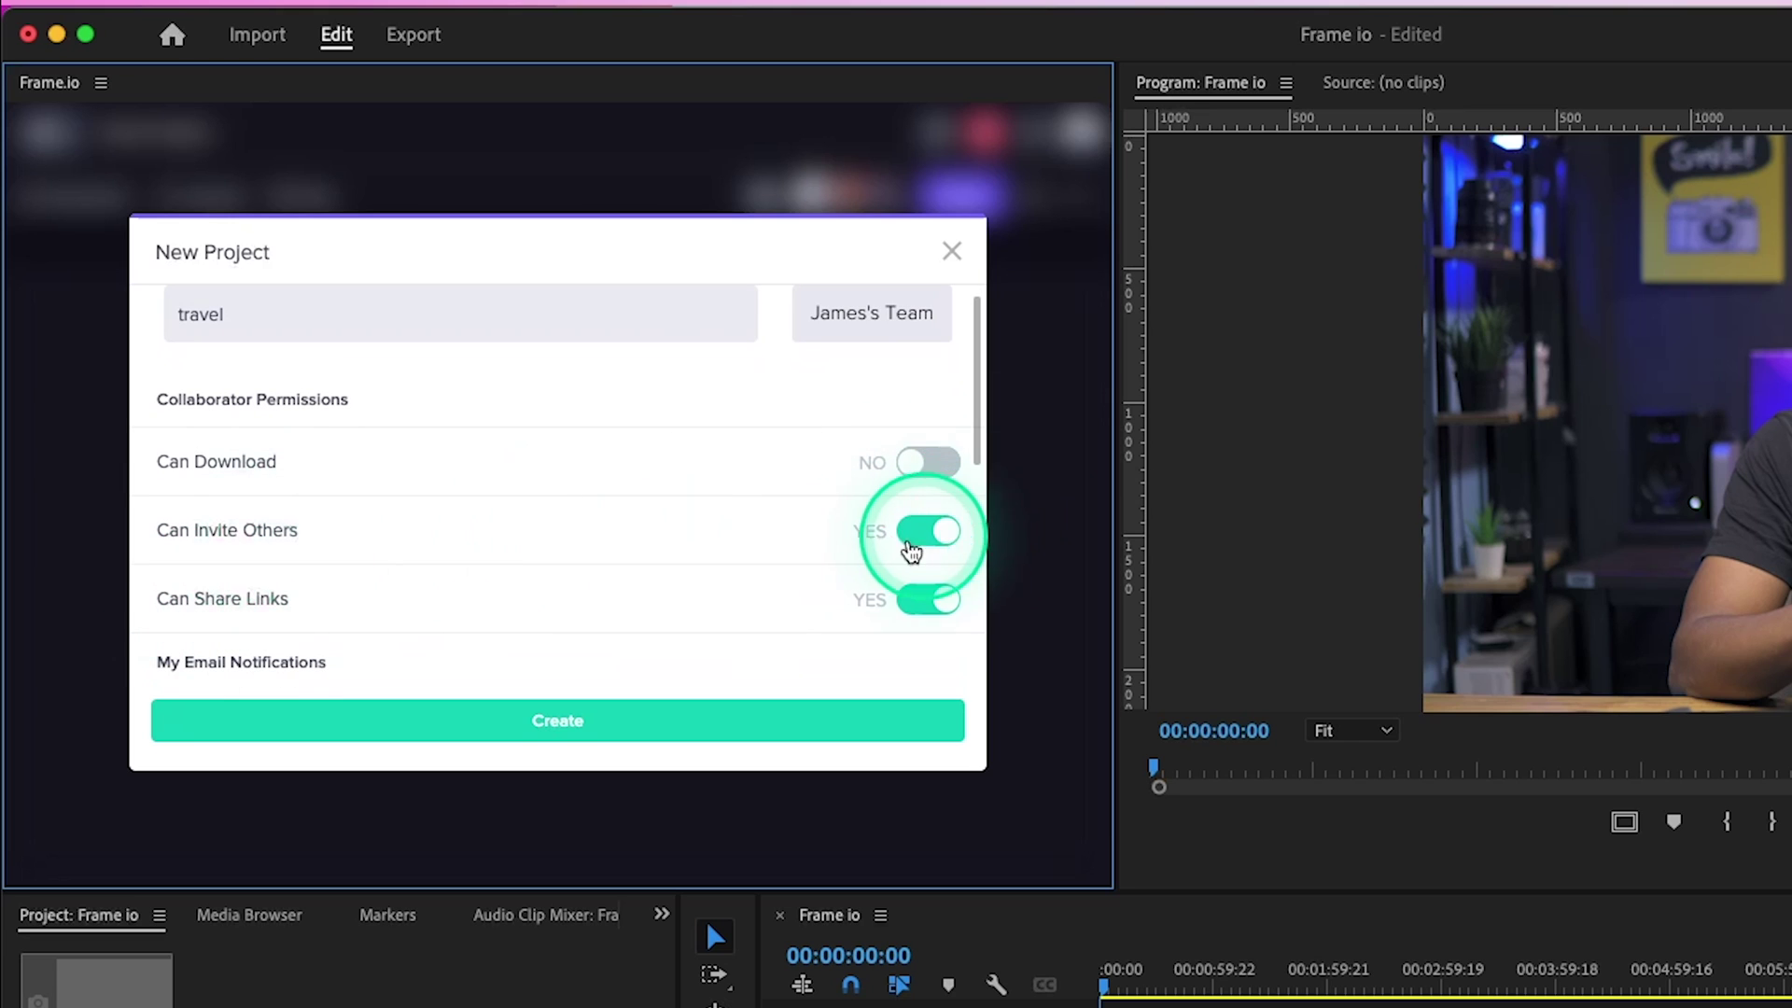
scroll(903, 546, "down", 3)
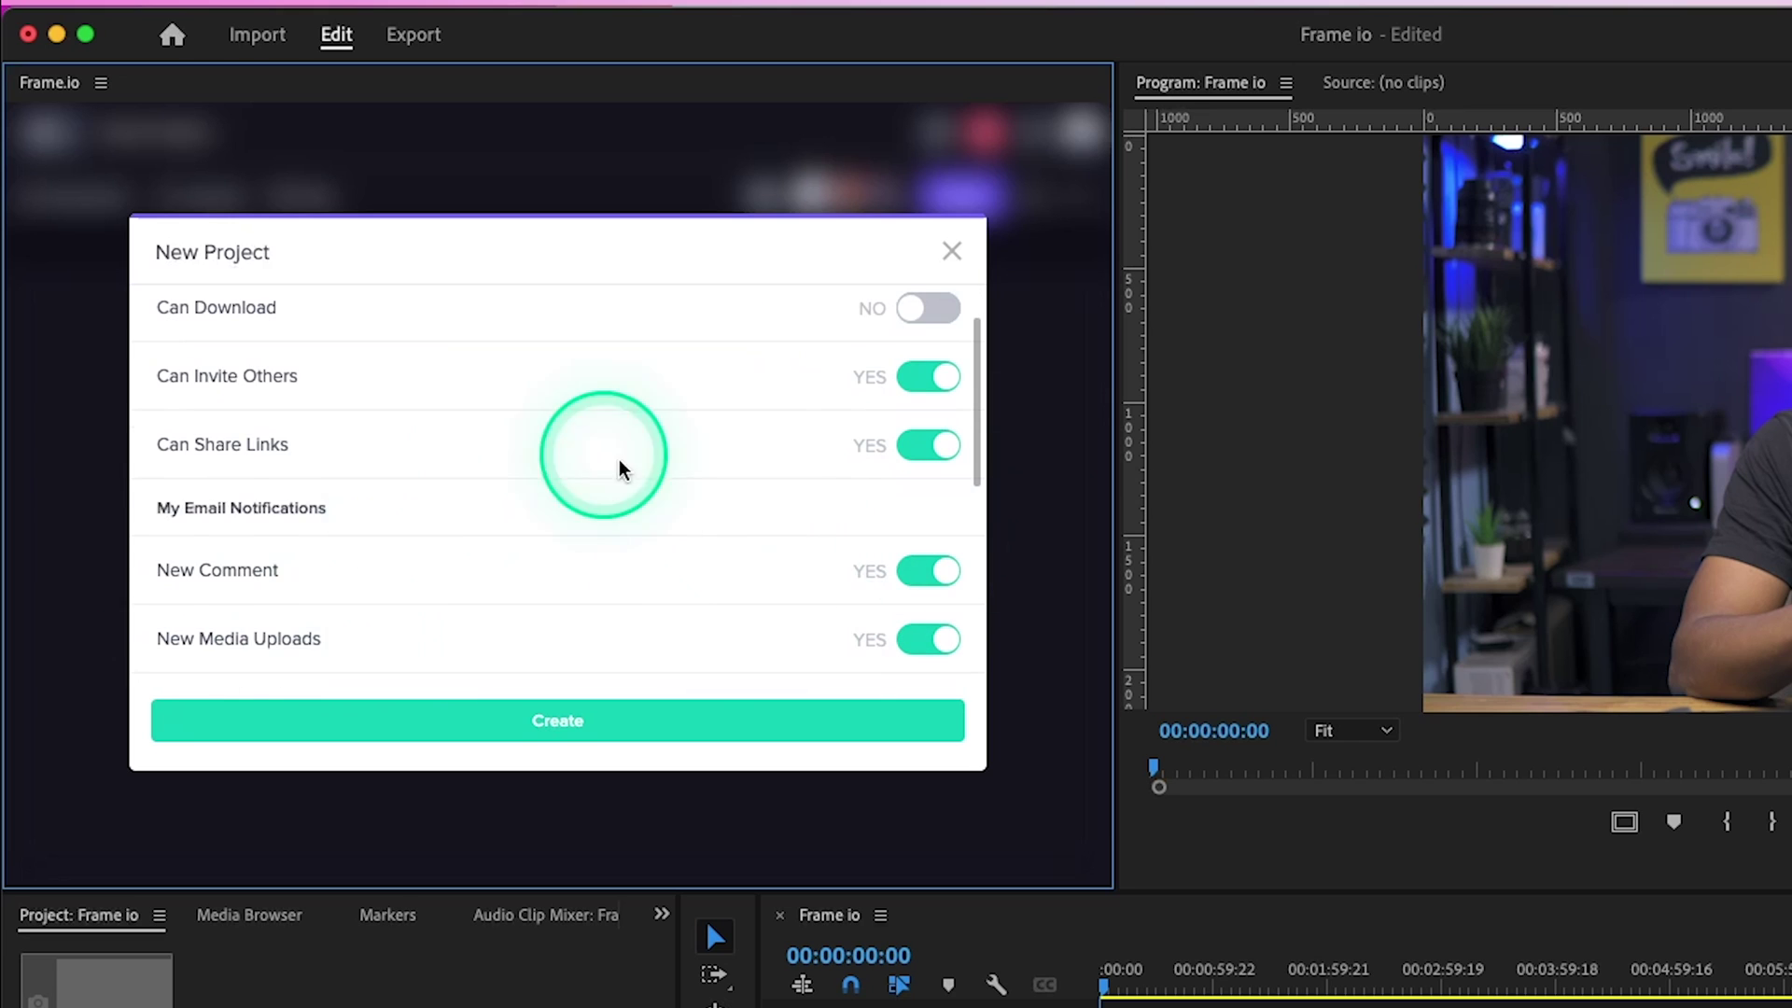
scroll(658, 569, "down", 5)
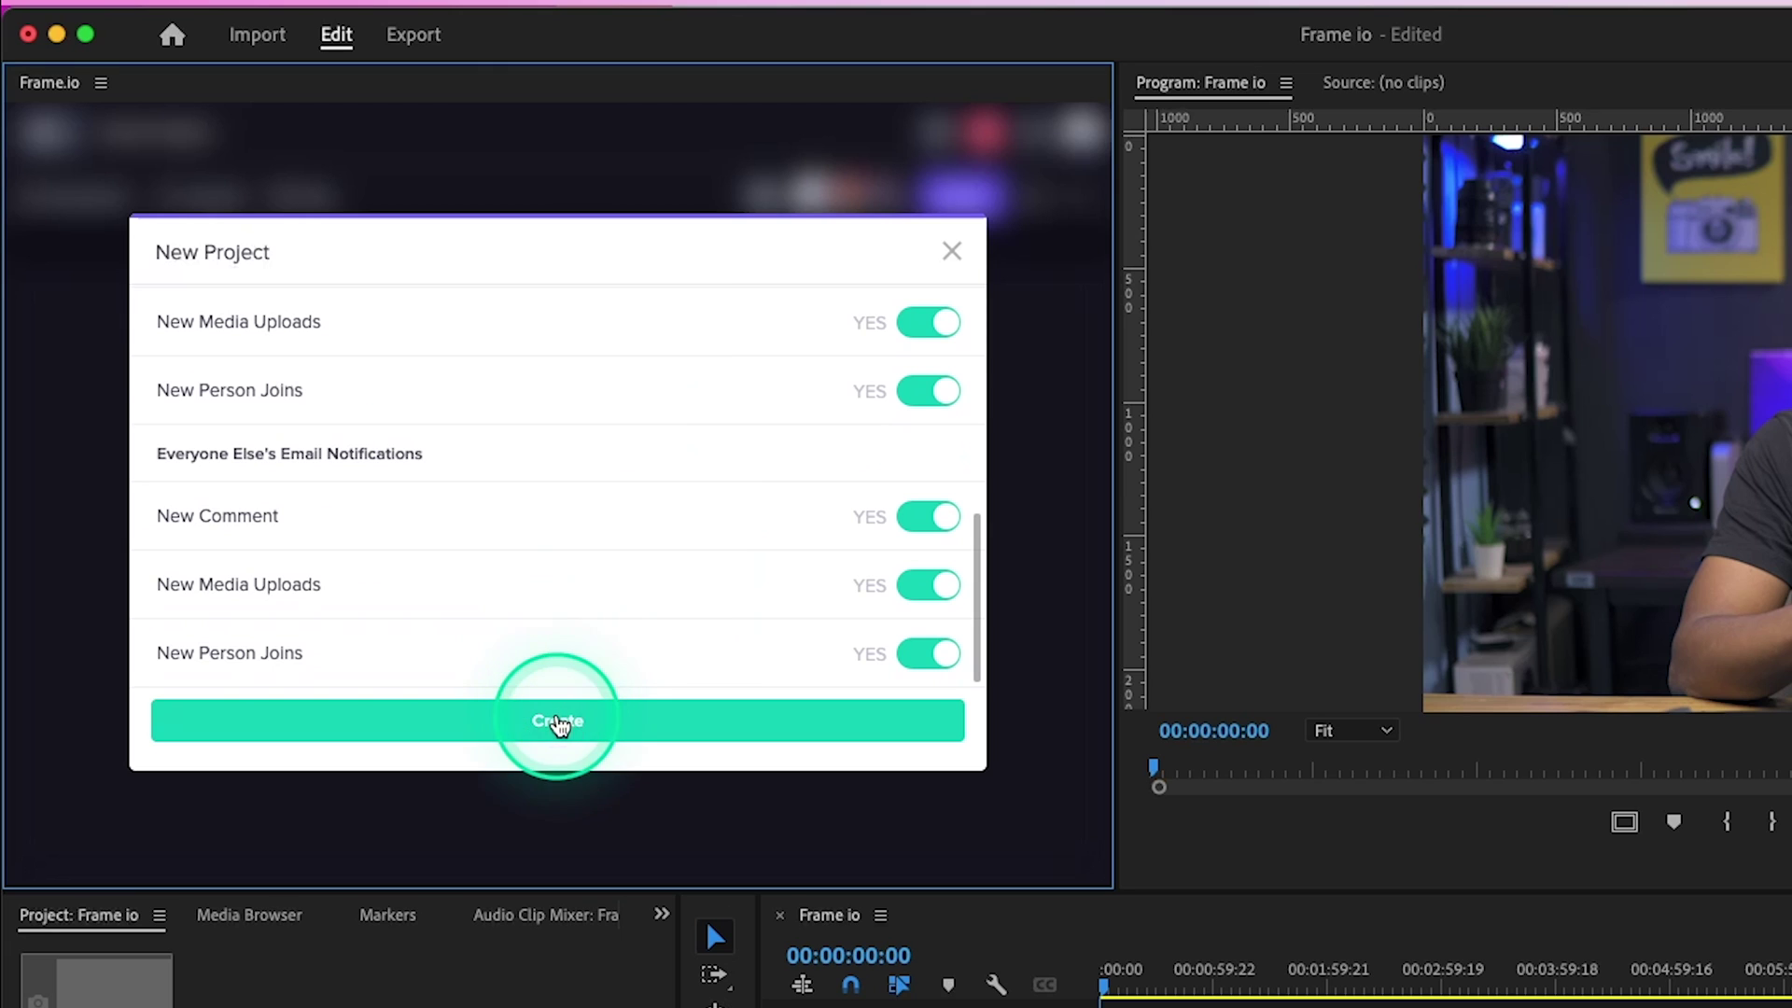
left_click(583, 702)
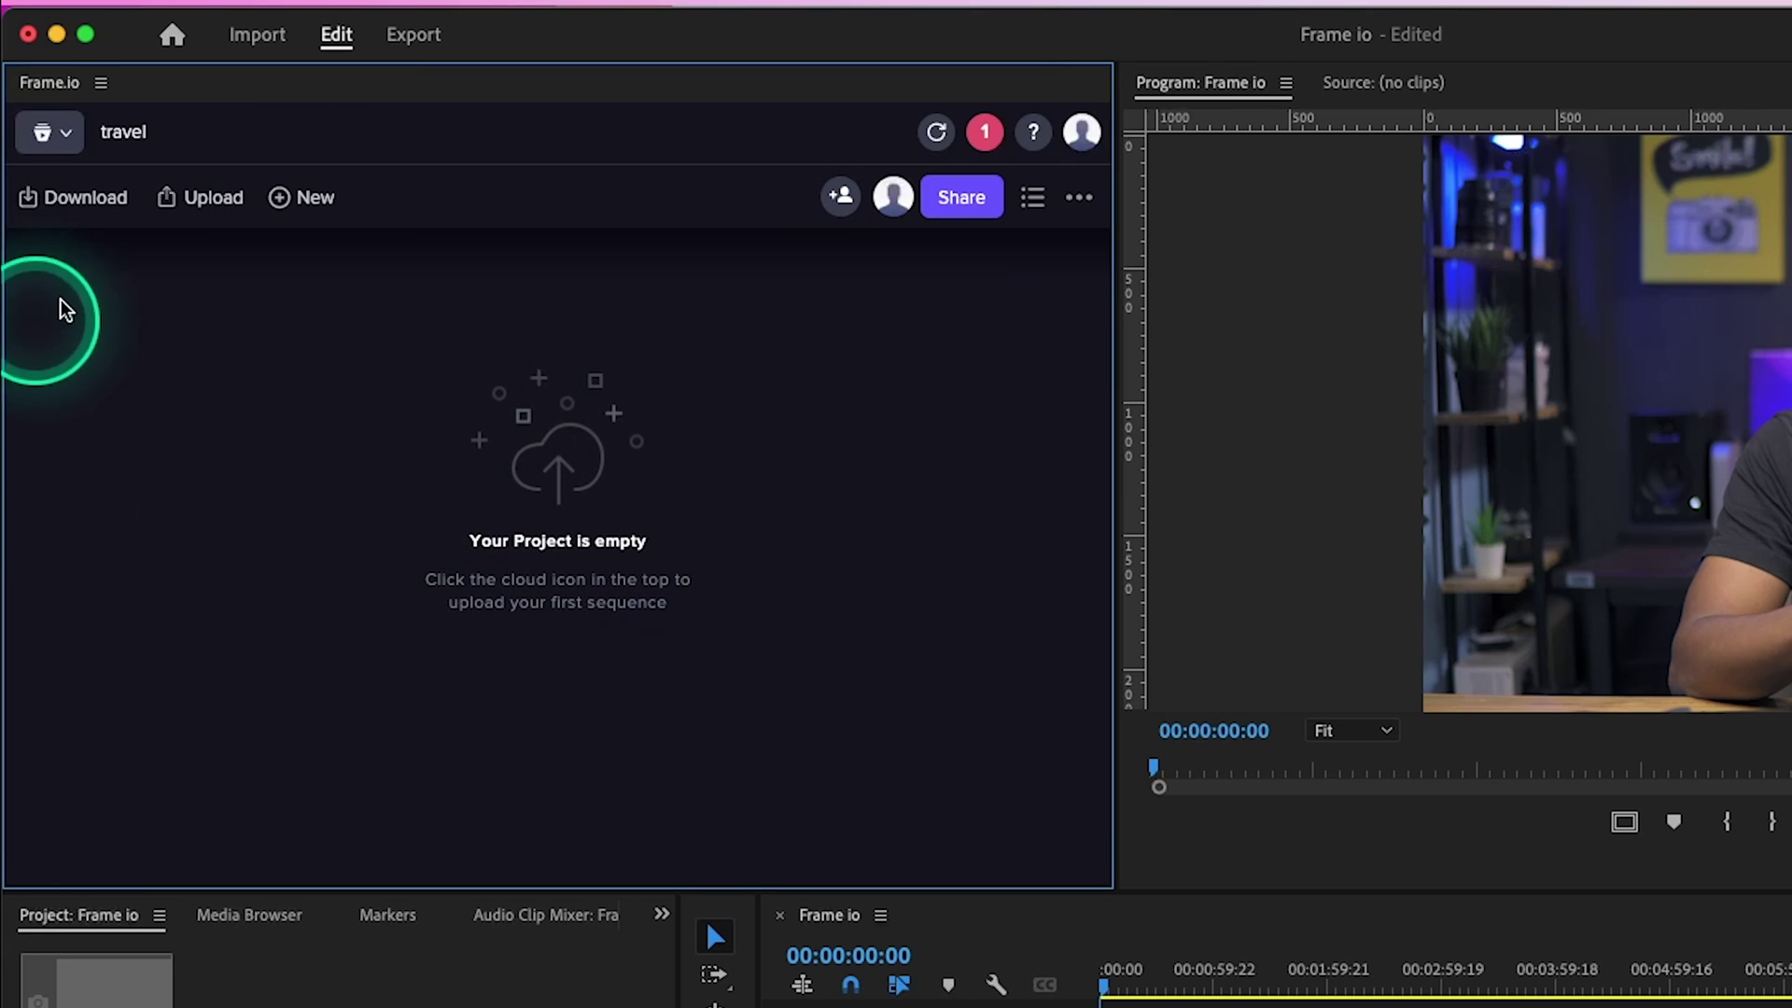
Step: In Demo Project, create a new folder named Ad Videos and open it
left_click(53, 133)
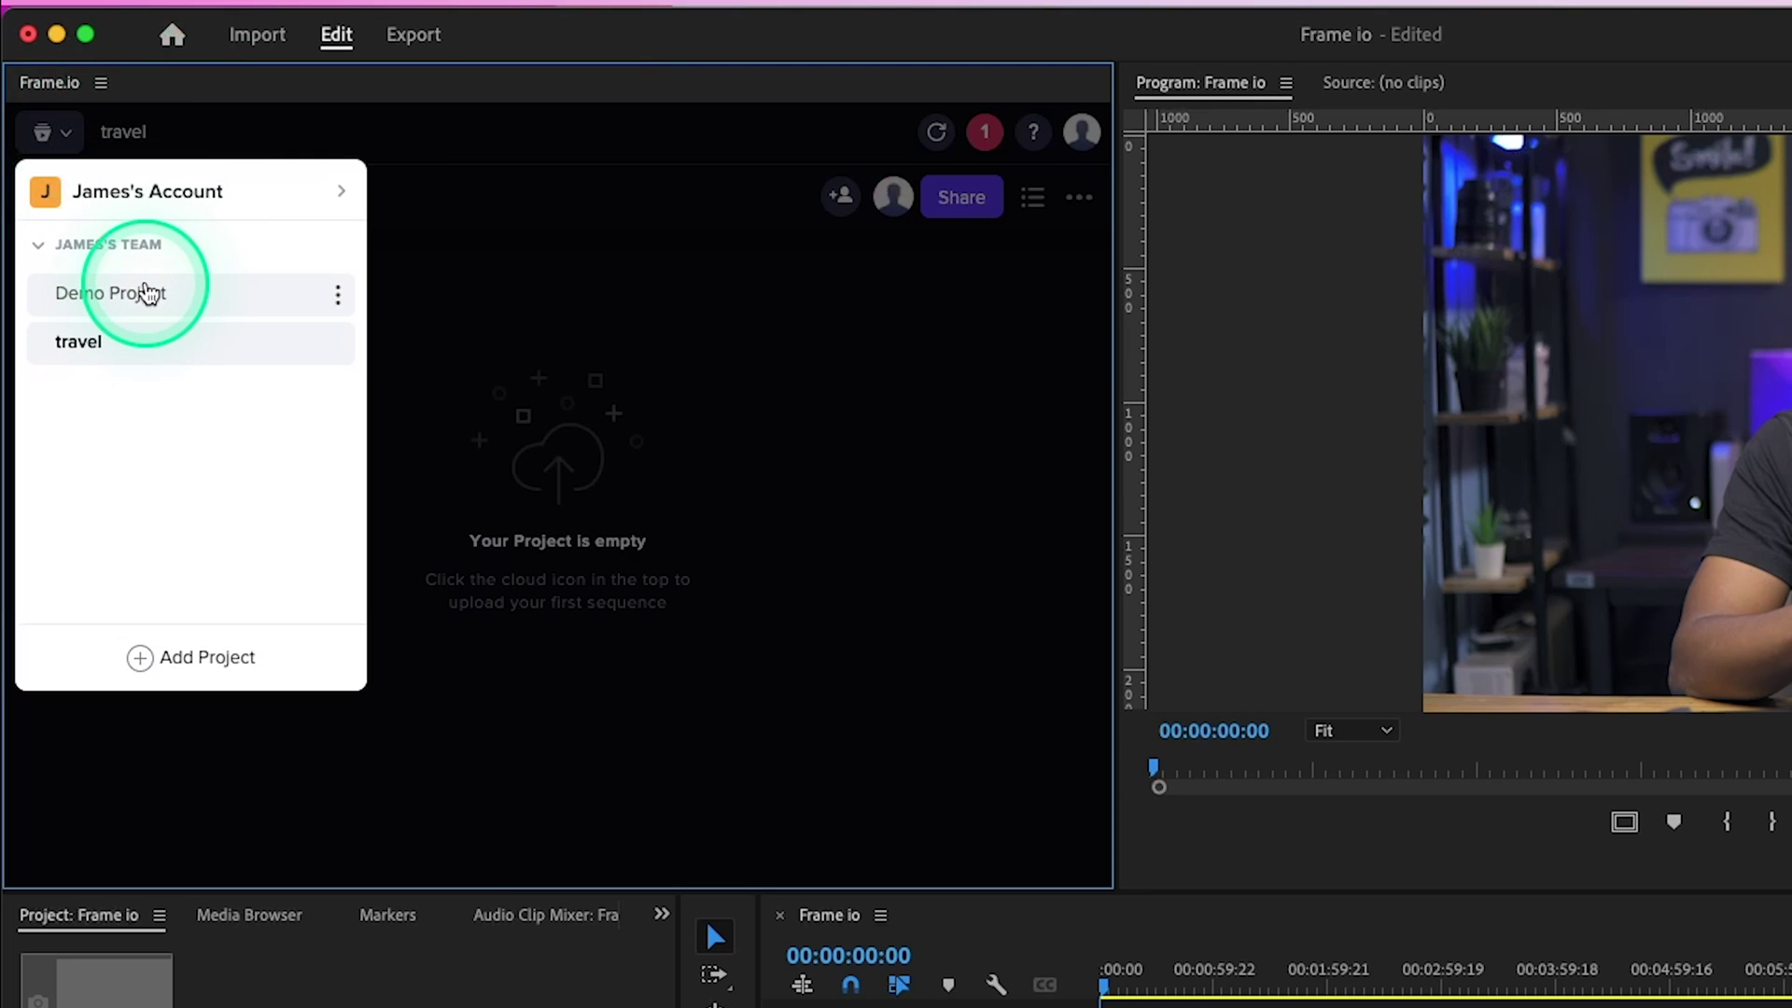
left_click(146, 293)
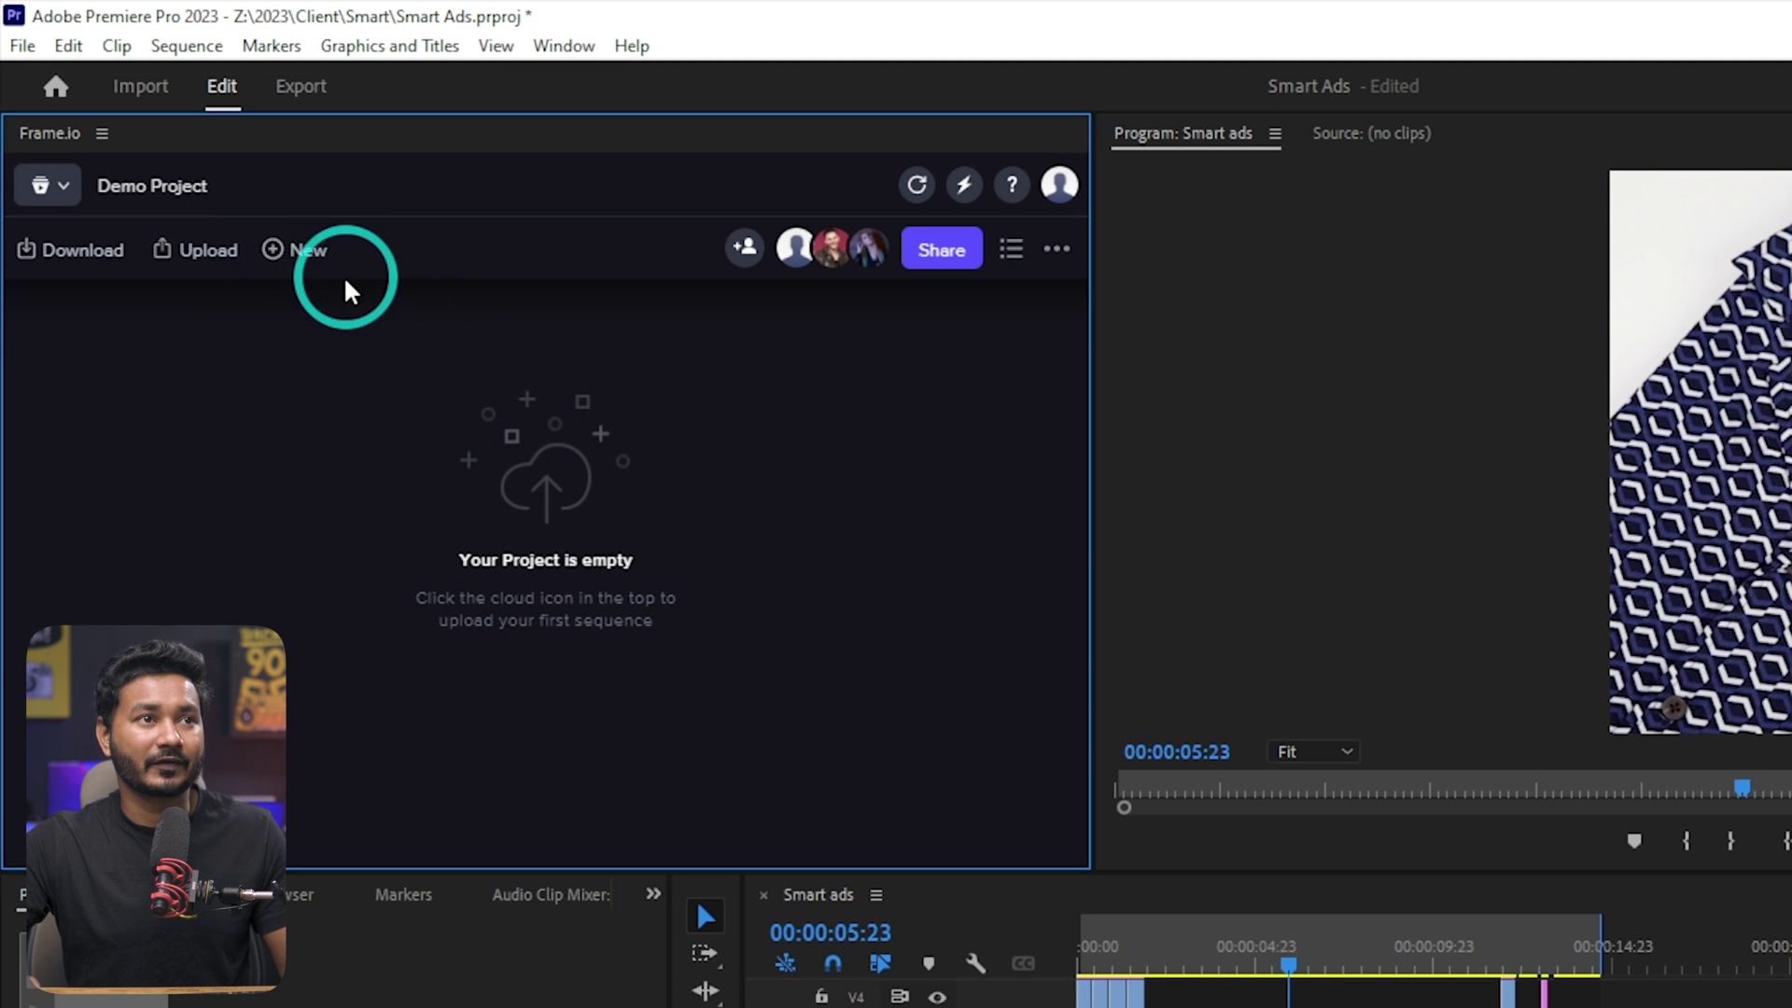
left_click(298, 252)
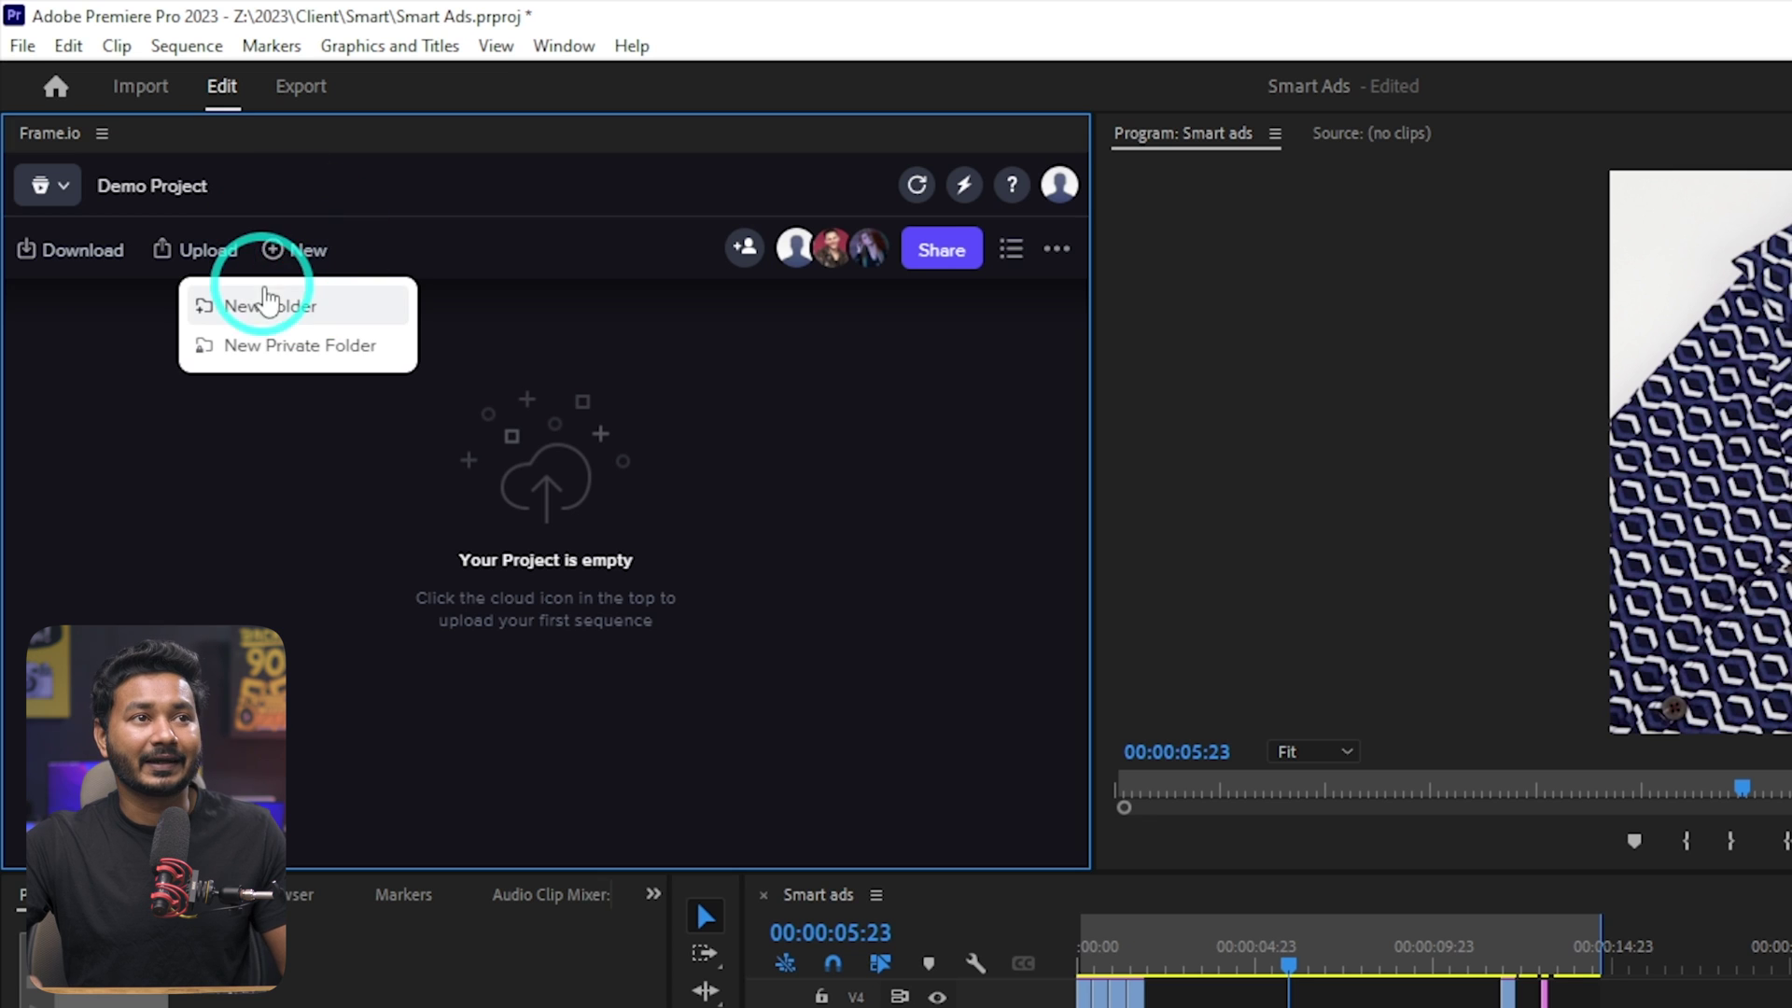
left_click(264, 305)
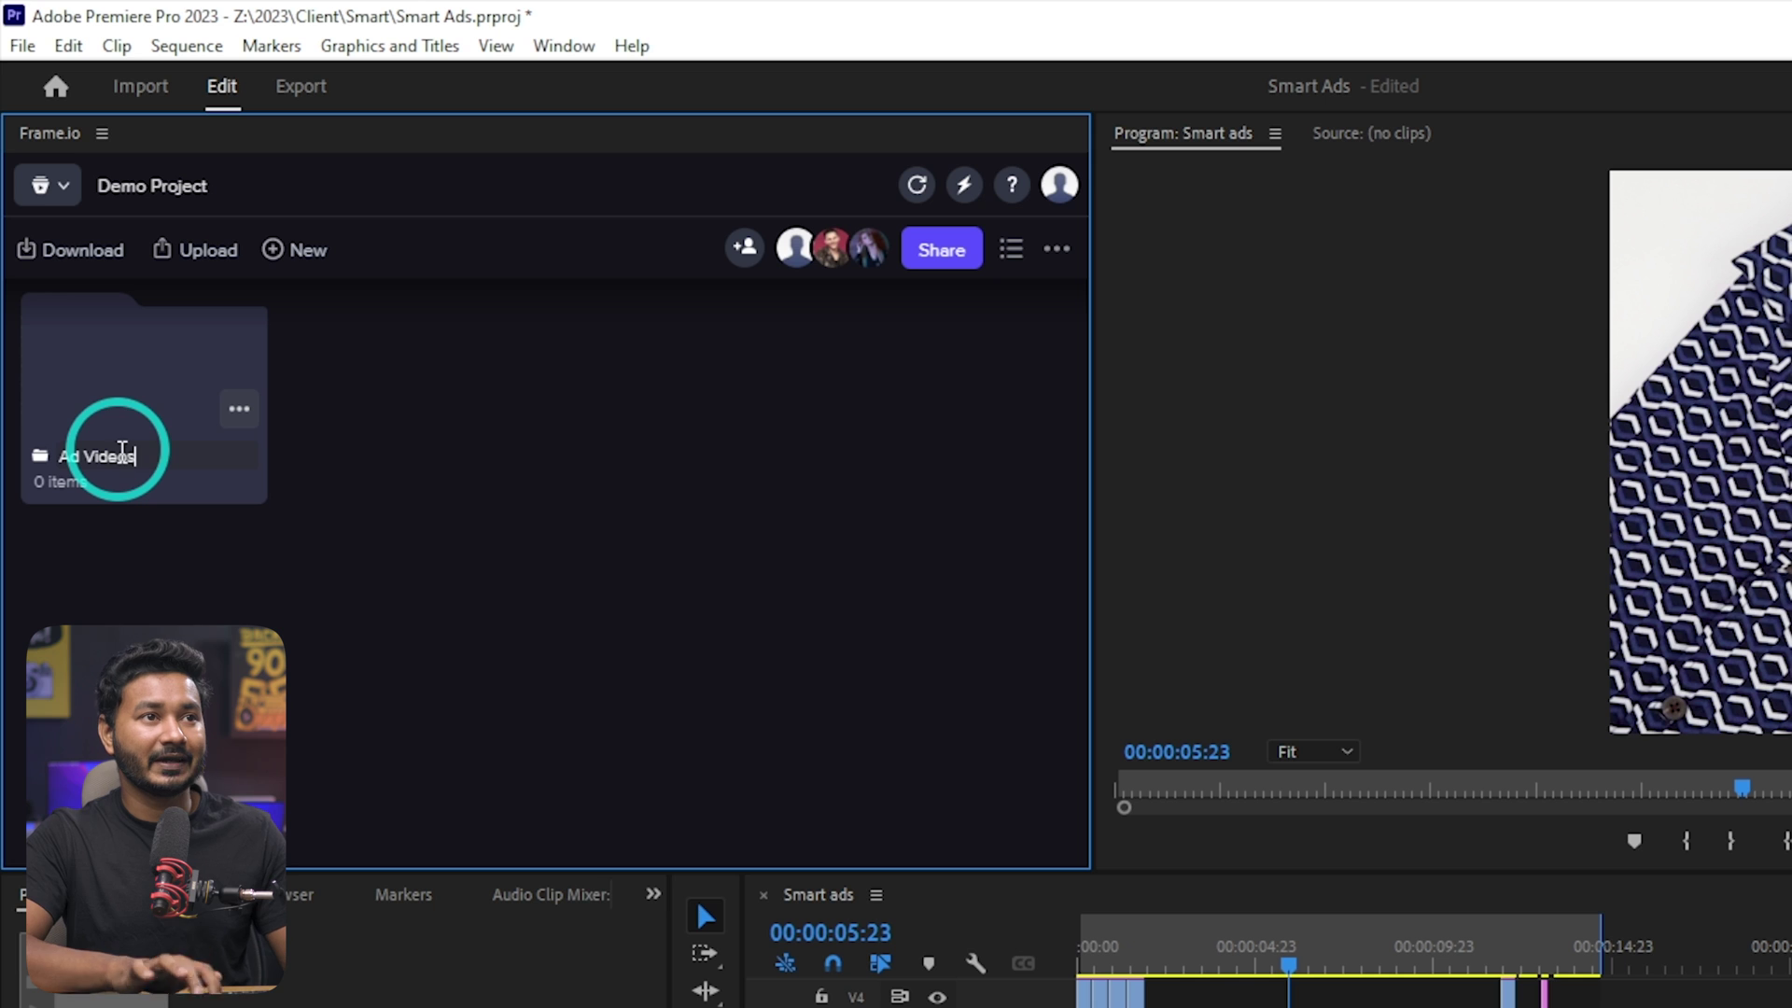
key("Return")
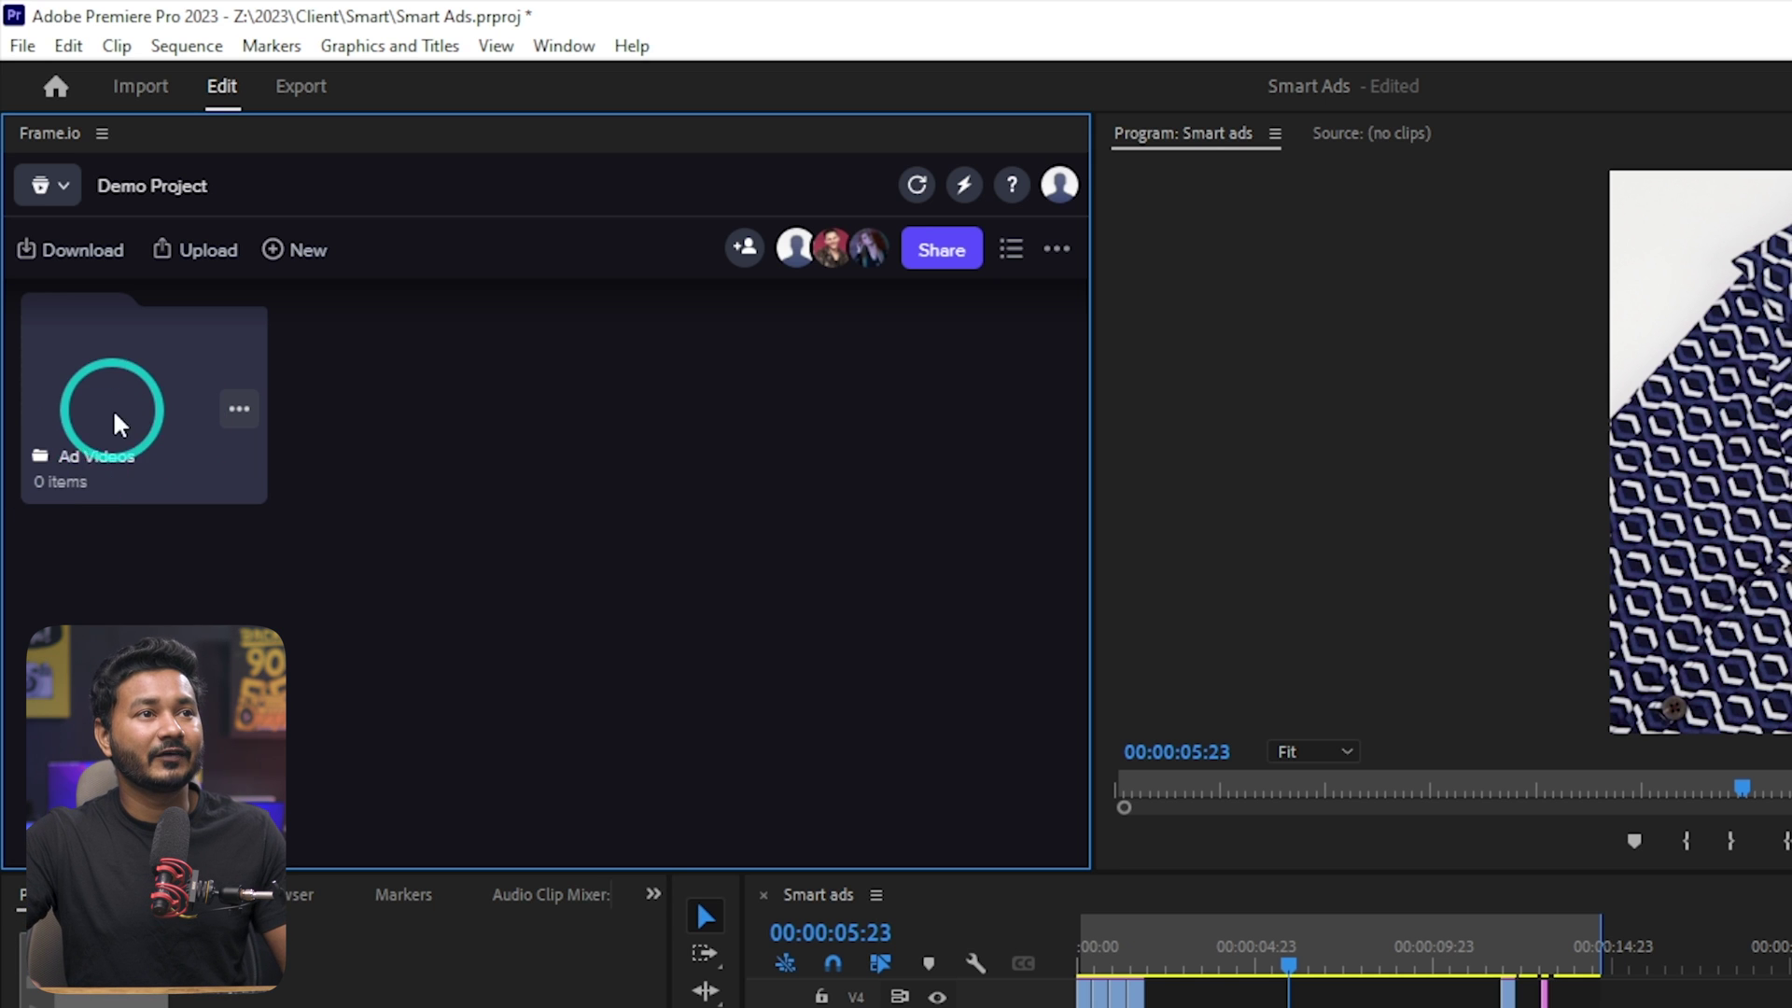
double_click(109, 413)
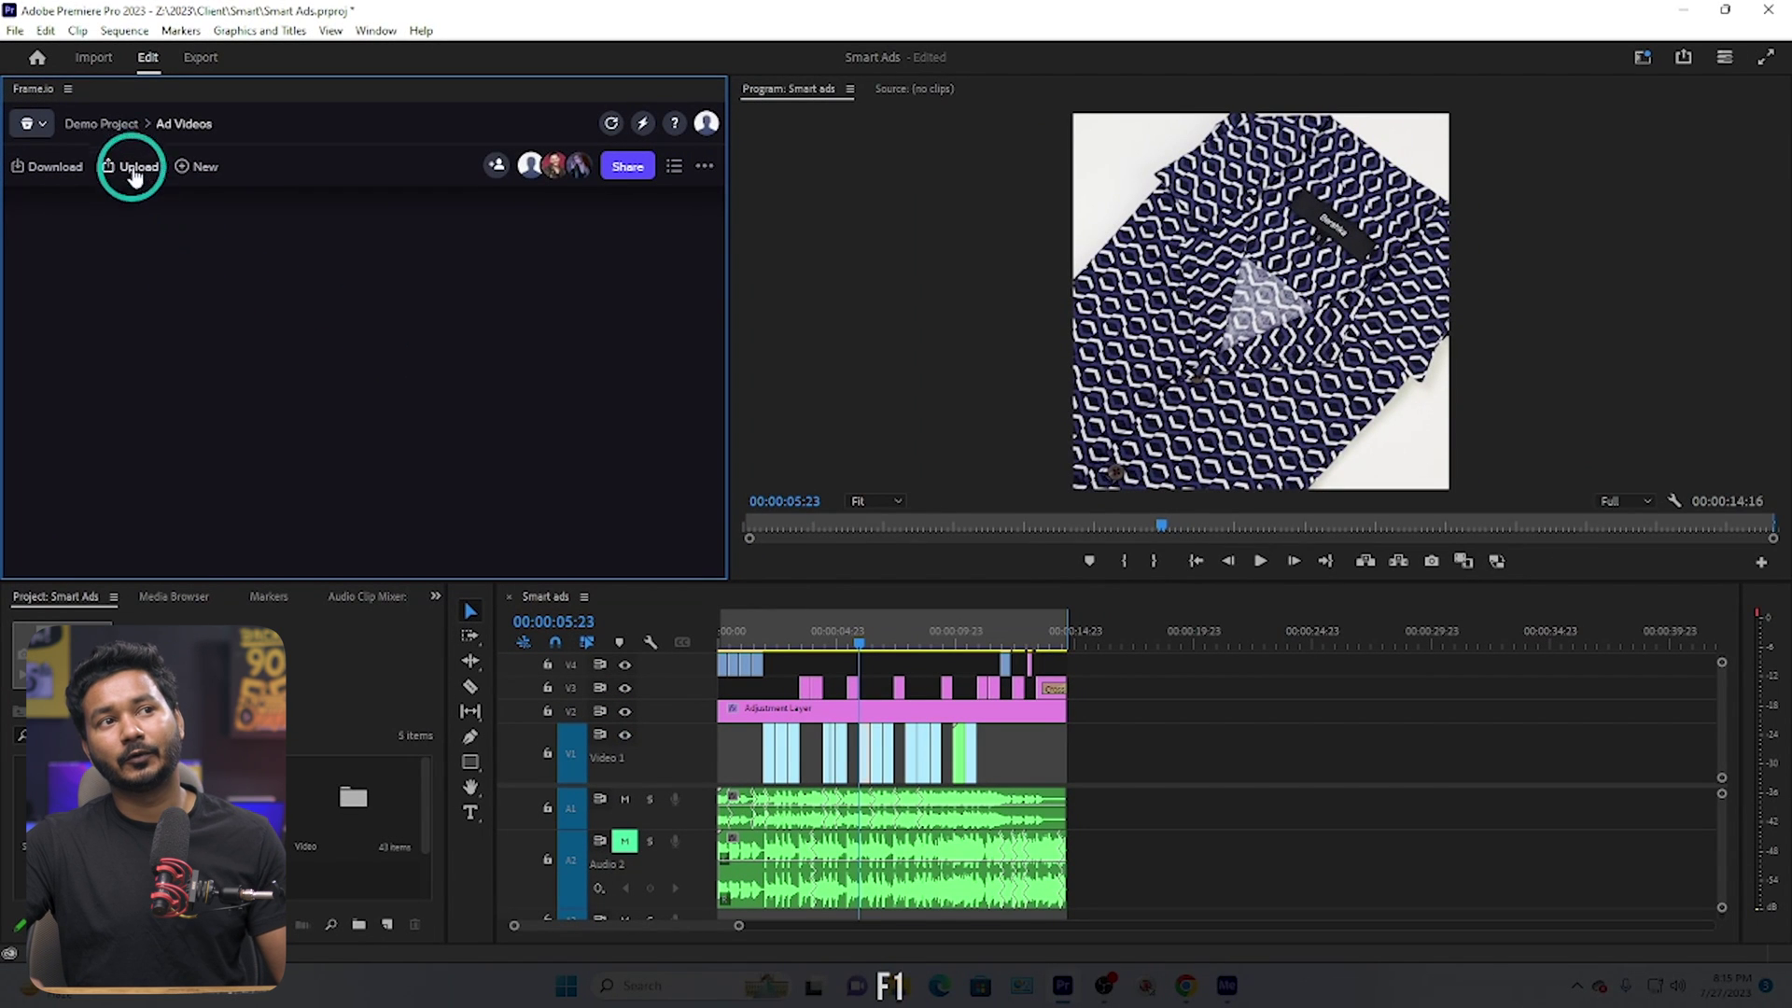
Step: Clear the existing In and Out points from the timeline ruler
left_click(134, 170)
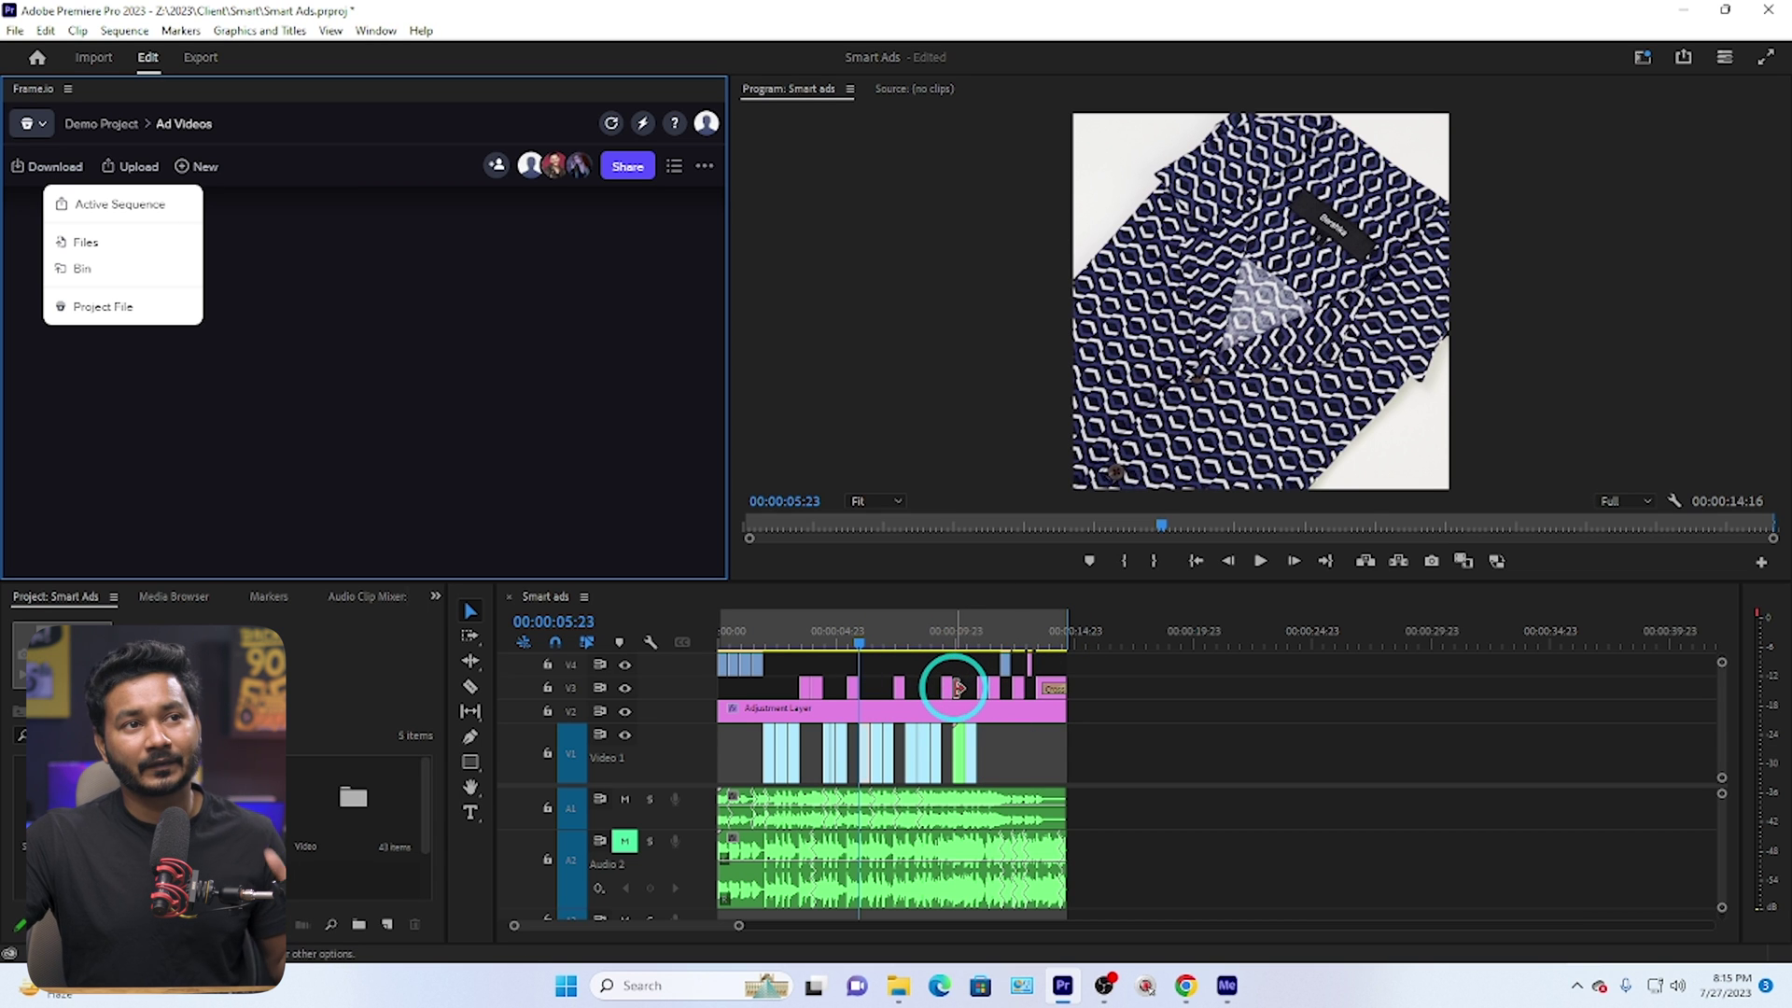
left_click_drag(977, 637, 756, 635)
right_click(755, 639)
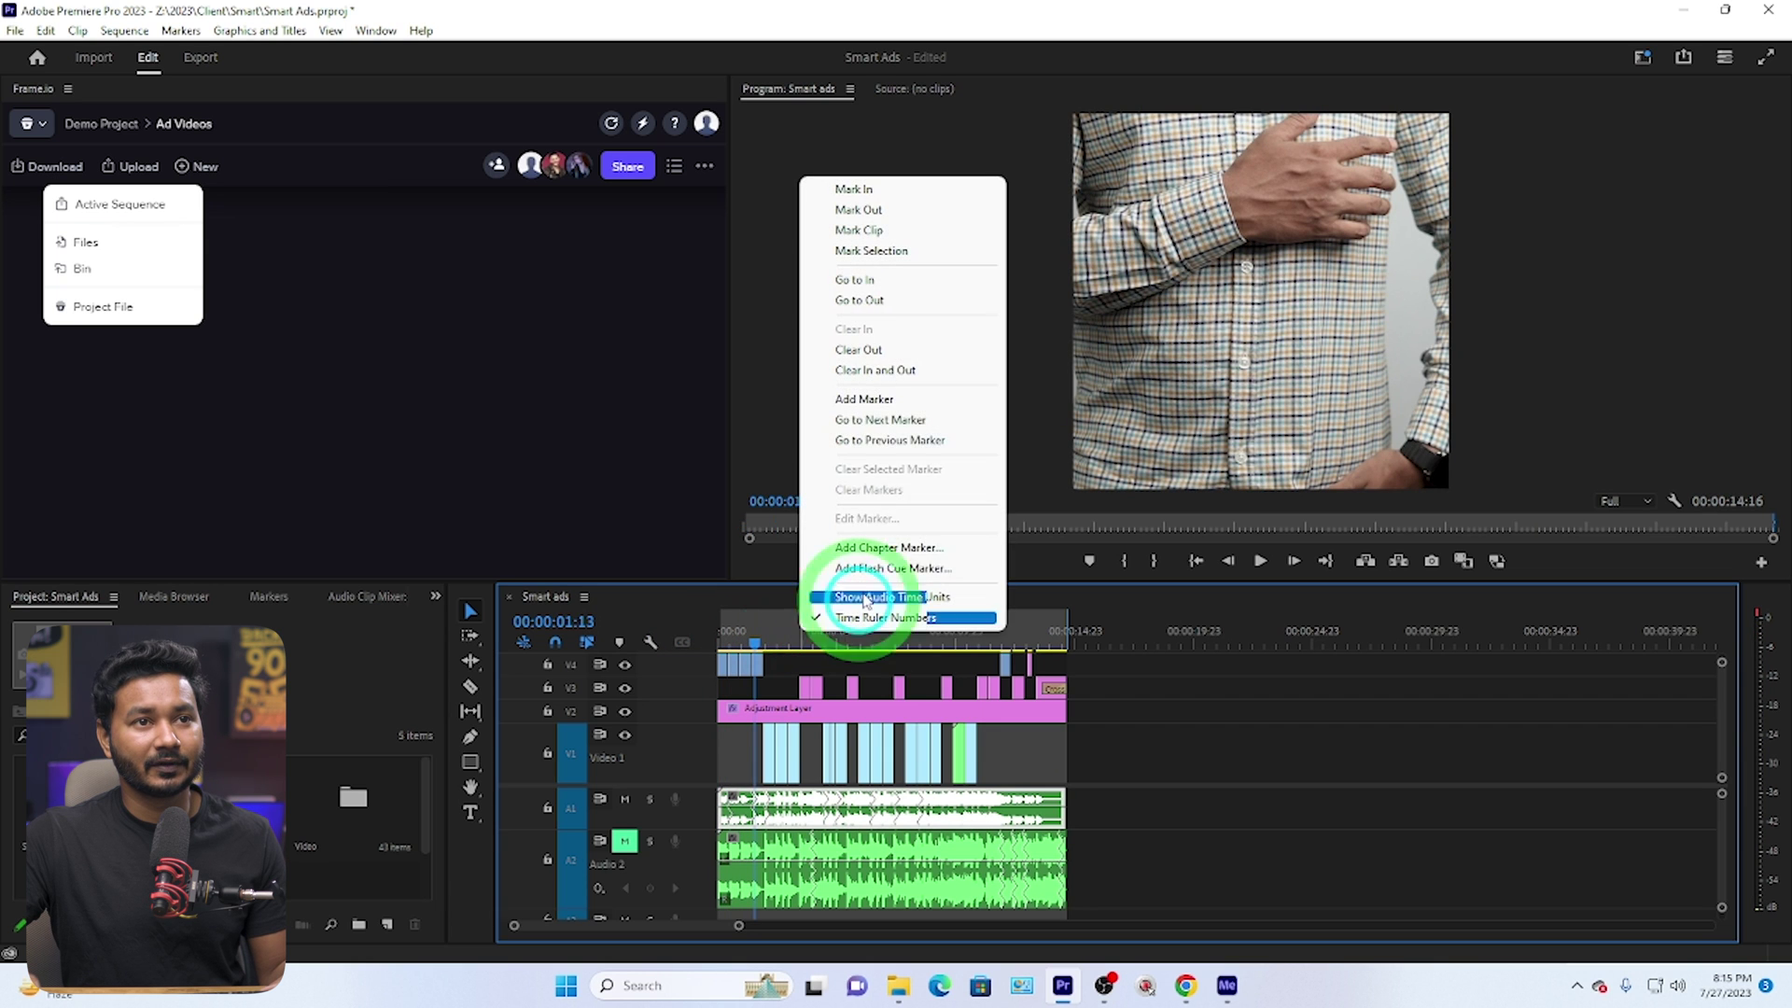
left_click(854, 368)
left_click(829, 628)
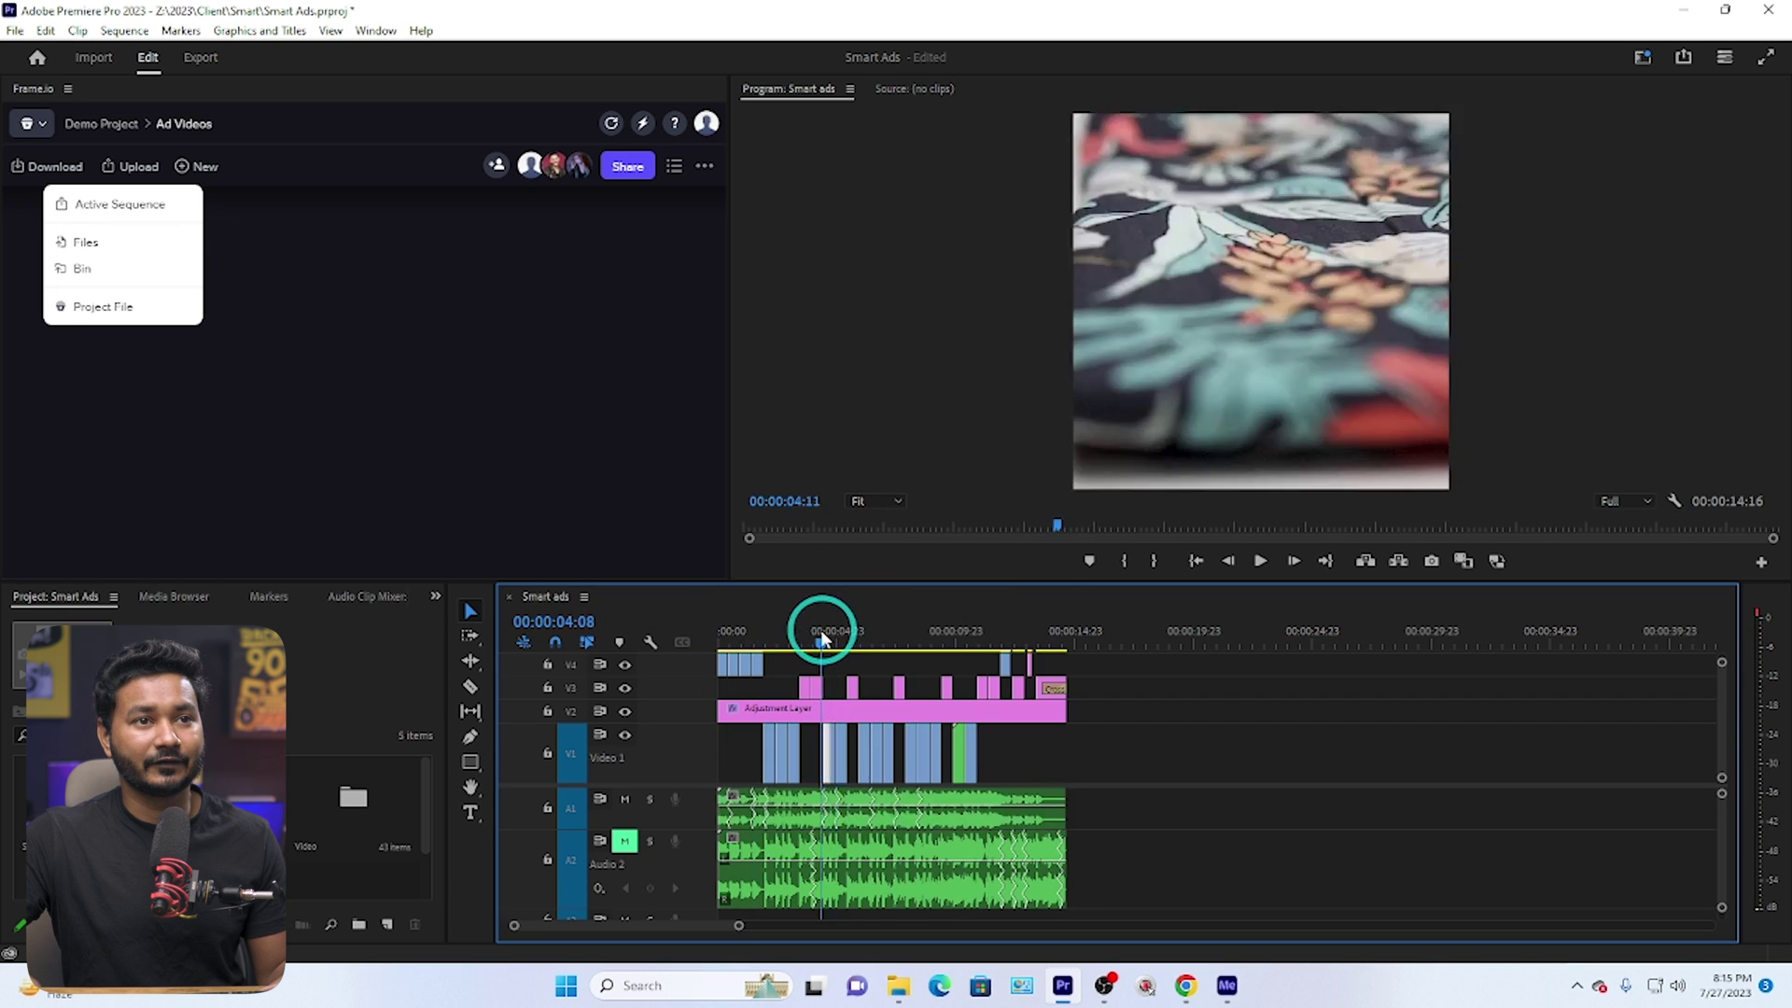
left_click_drag(829, 628, 648, 631)
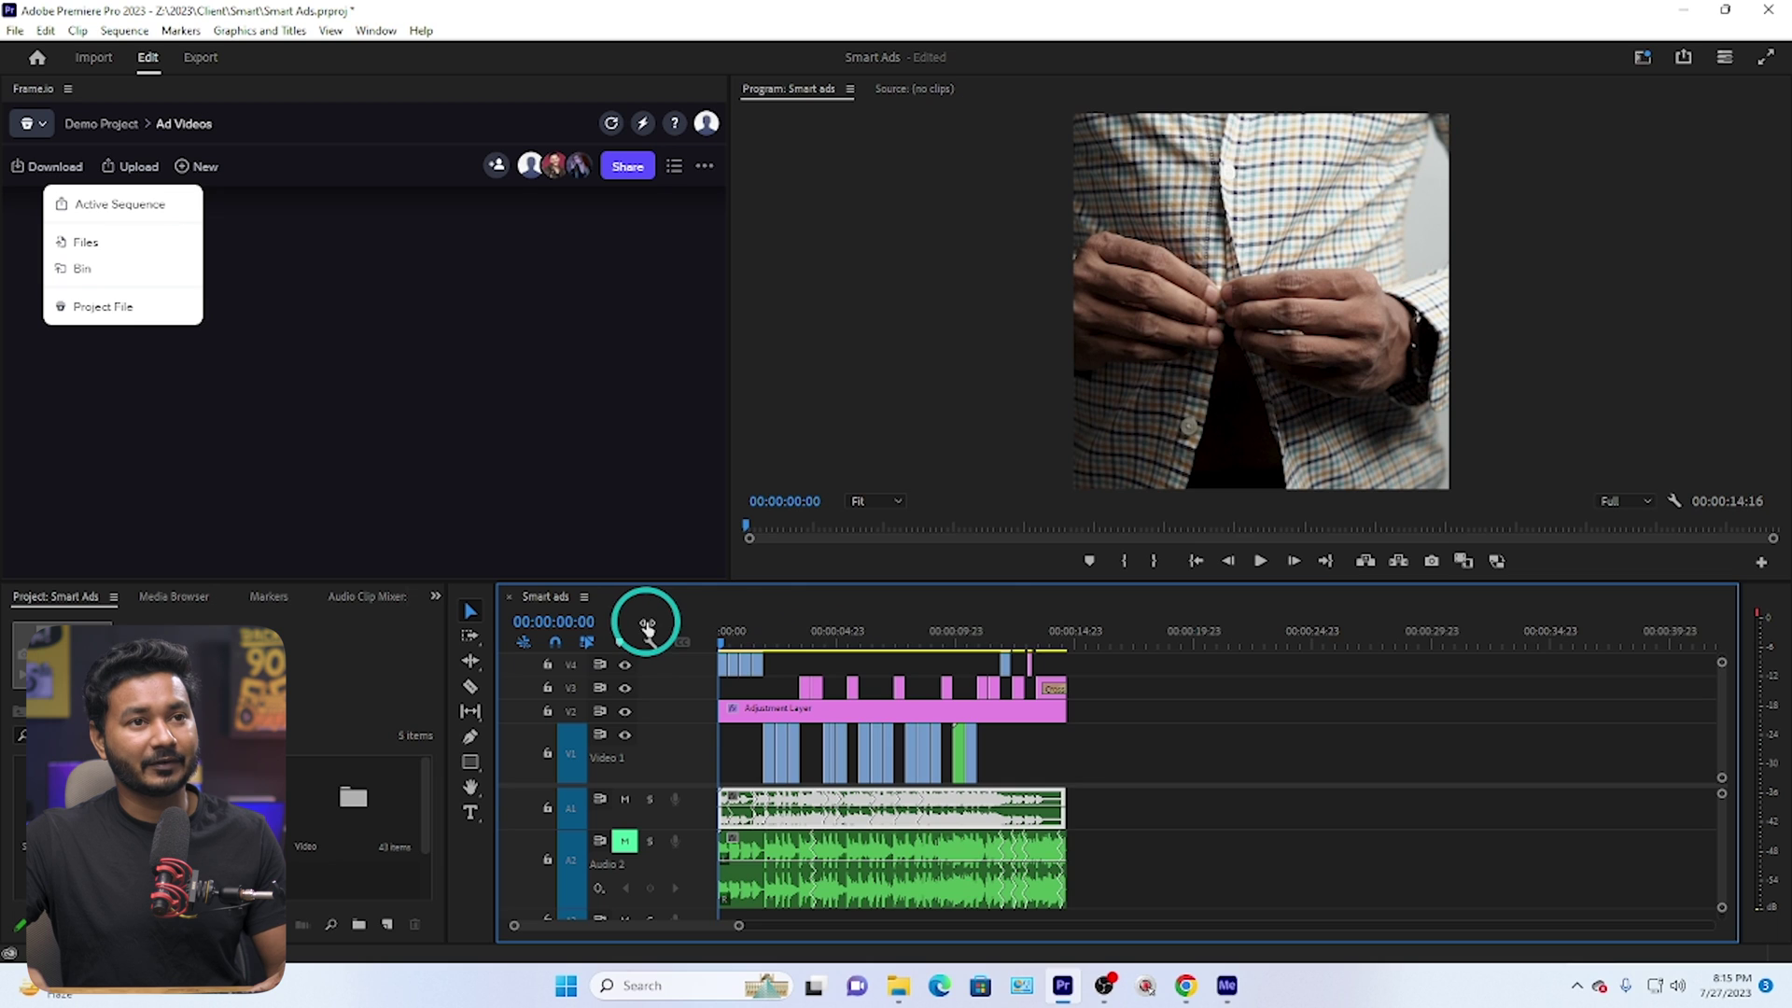
Step: Mark the Out point at the sequence's last frame, 00:00:14:16
left_click_drag(868, 625, 1069, 616)
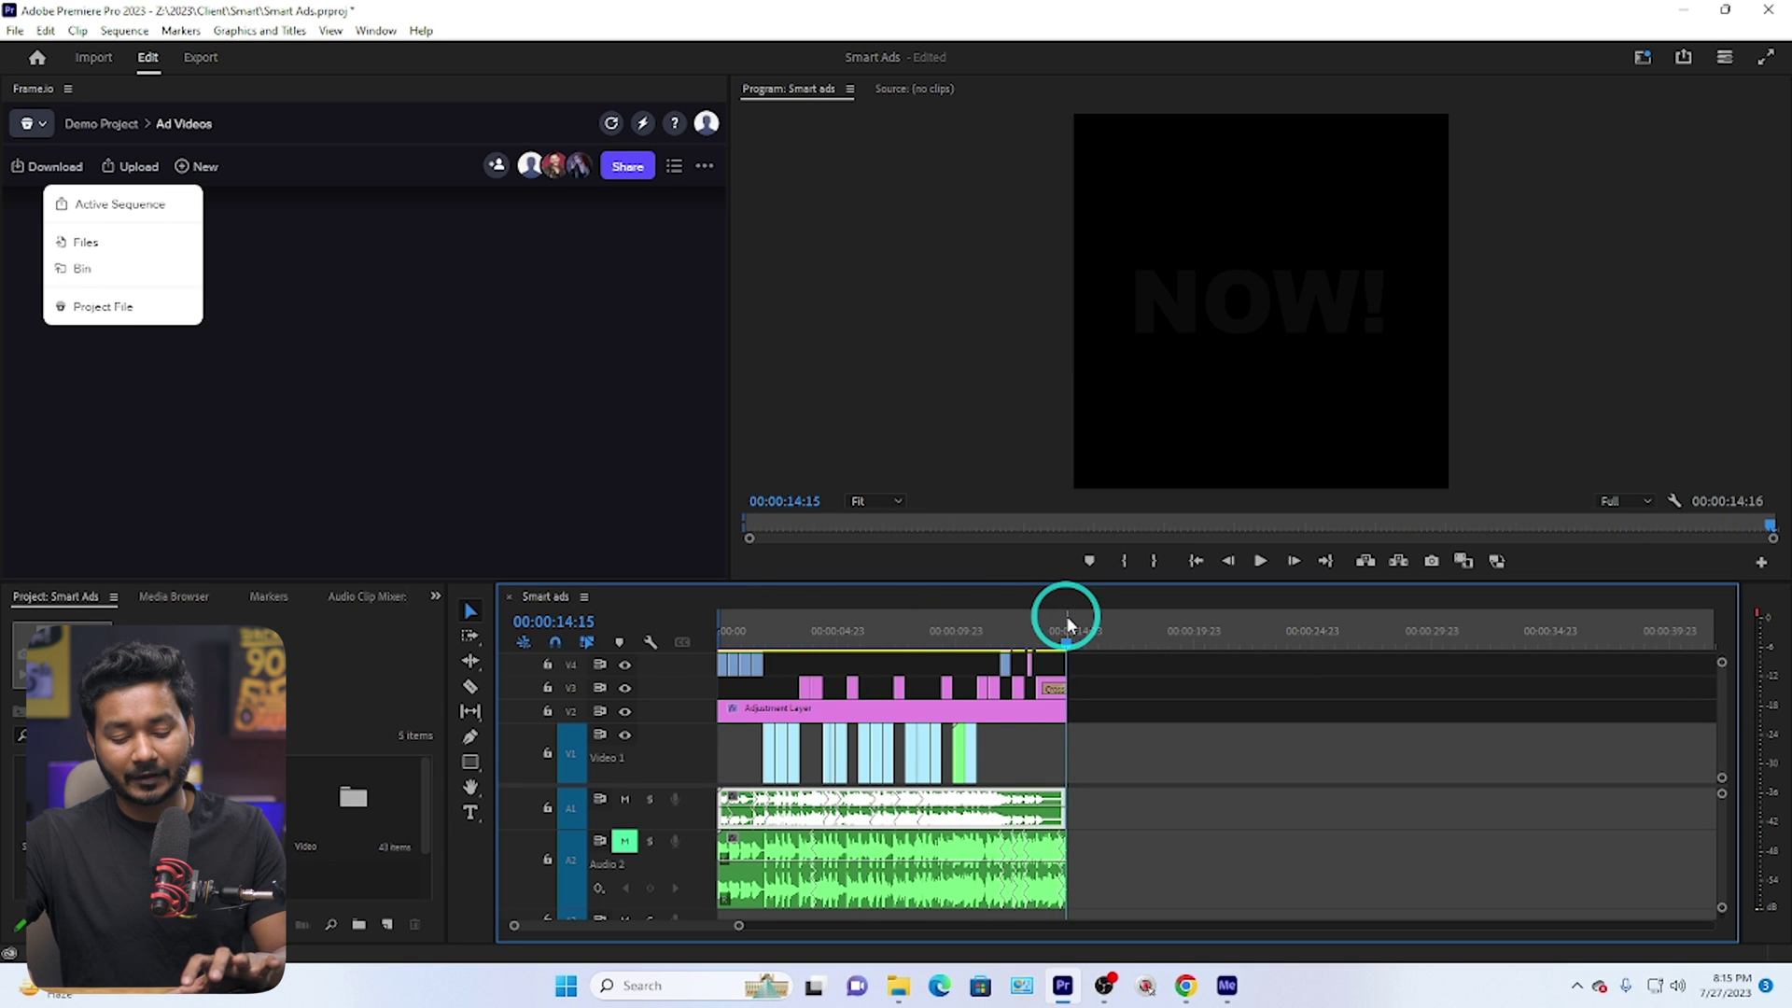
key("End")
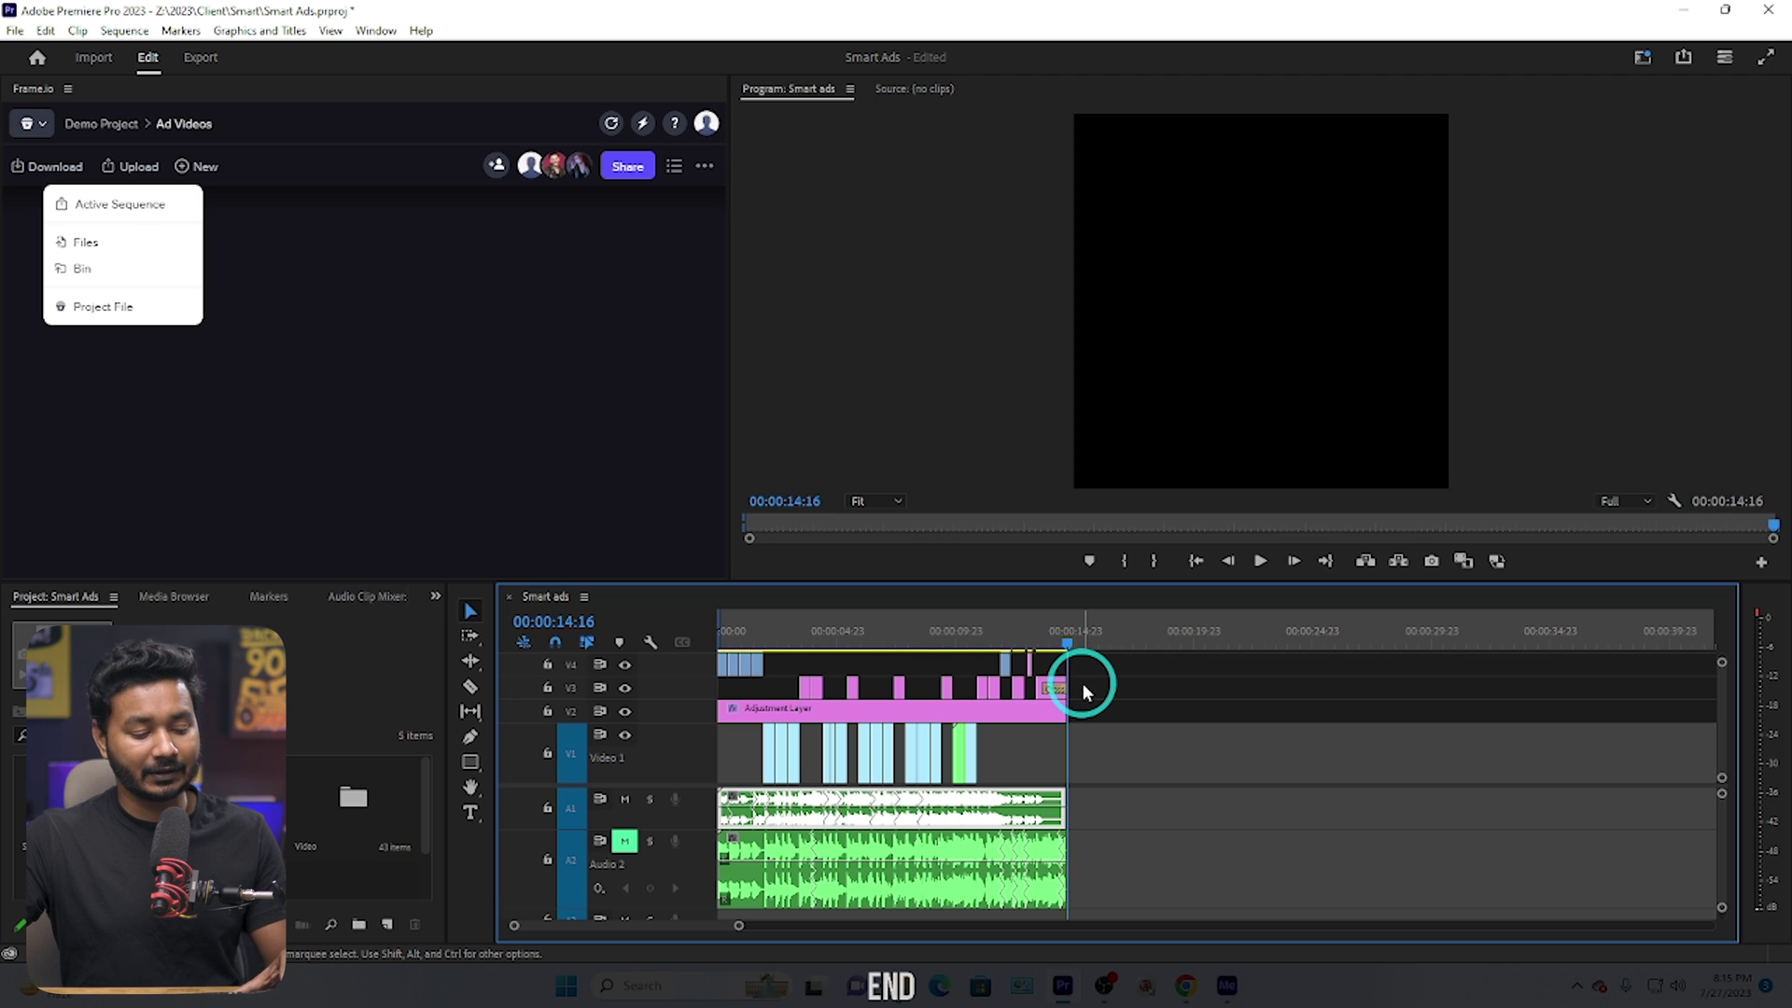
key("o")
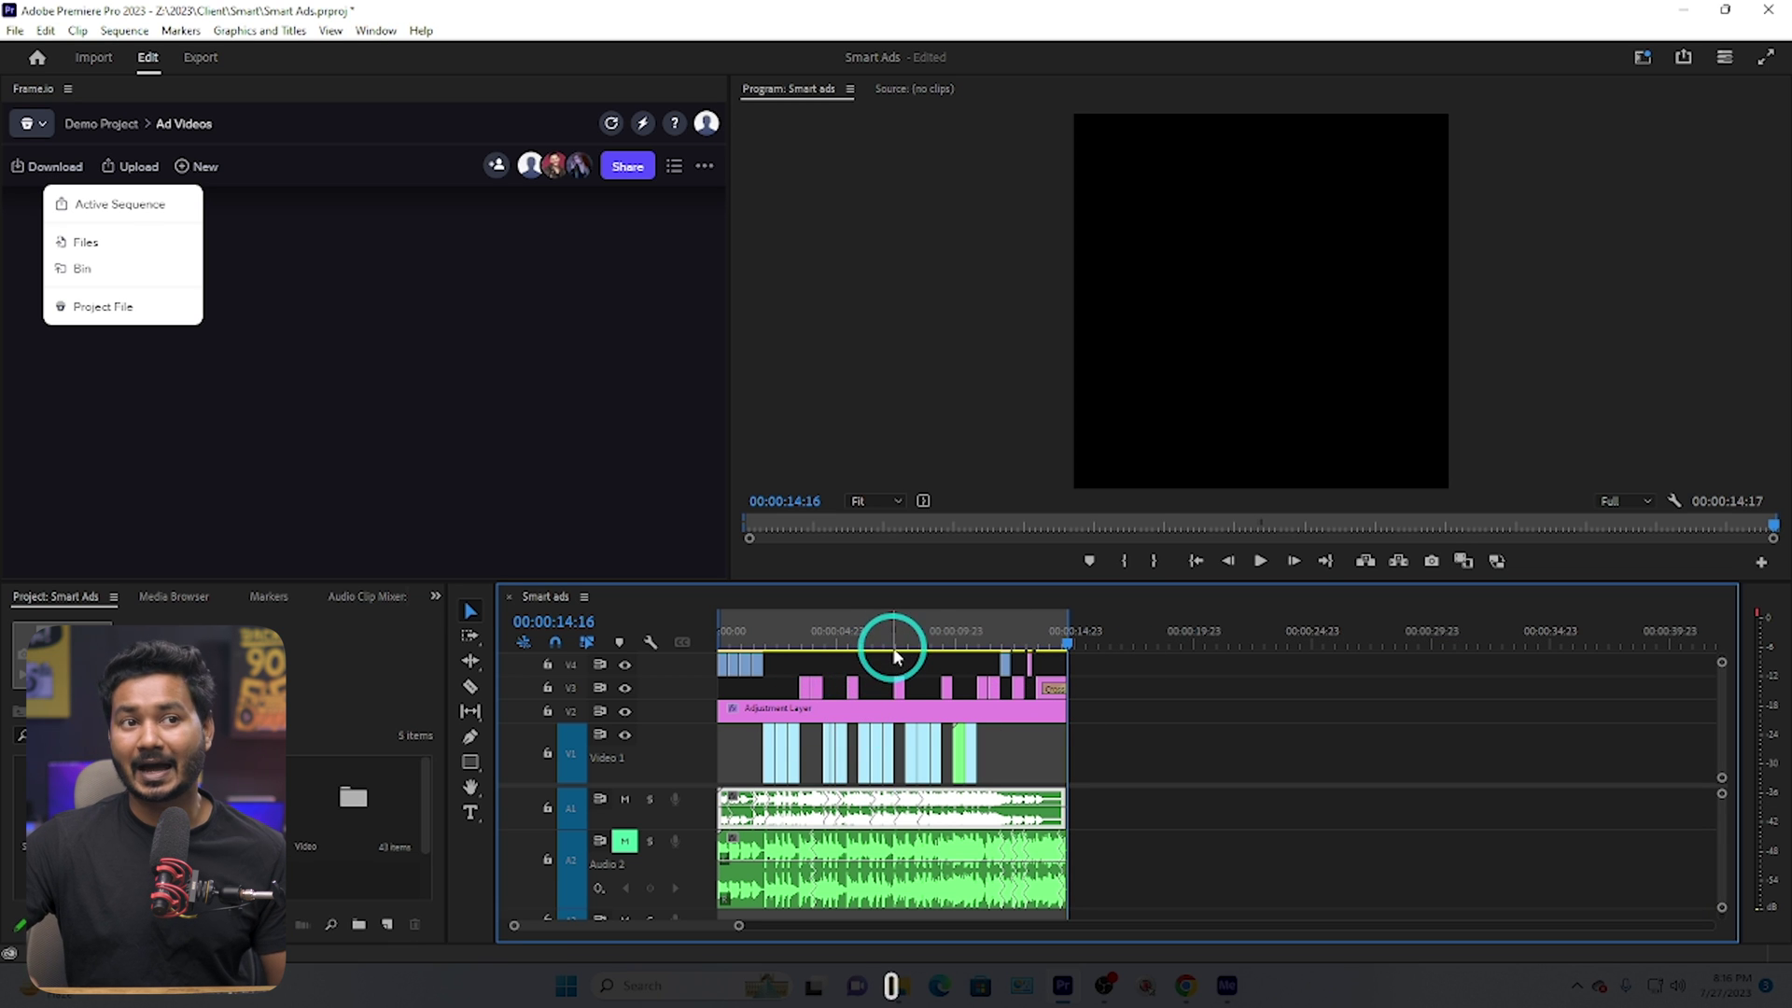
left_click(829, 625)
Step: Start a Frame.io upload of the active sequence
left_click(198, 187)
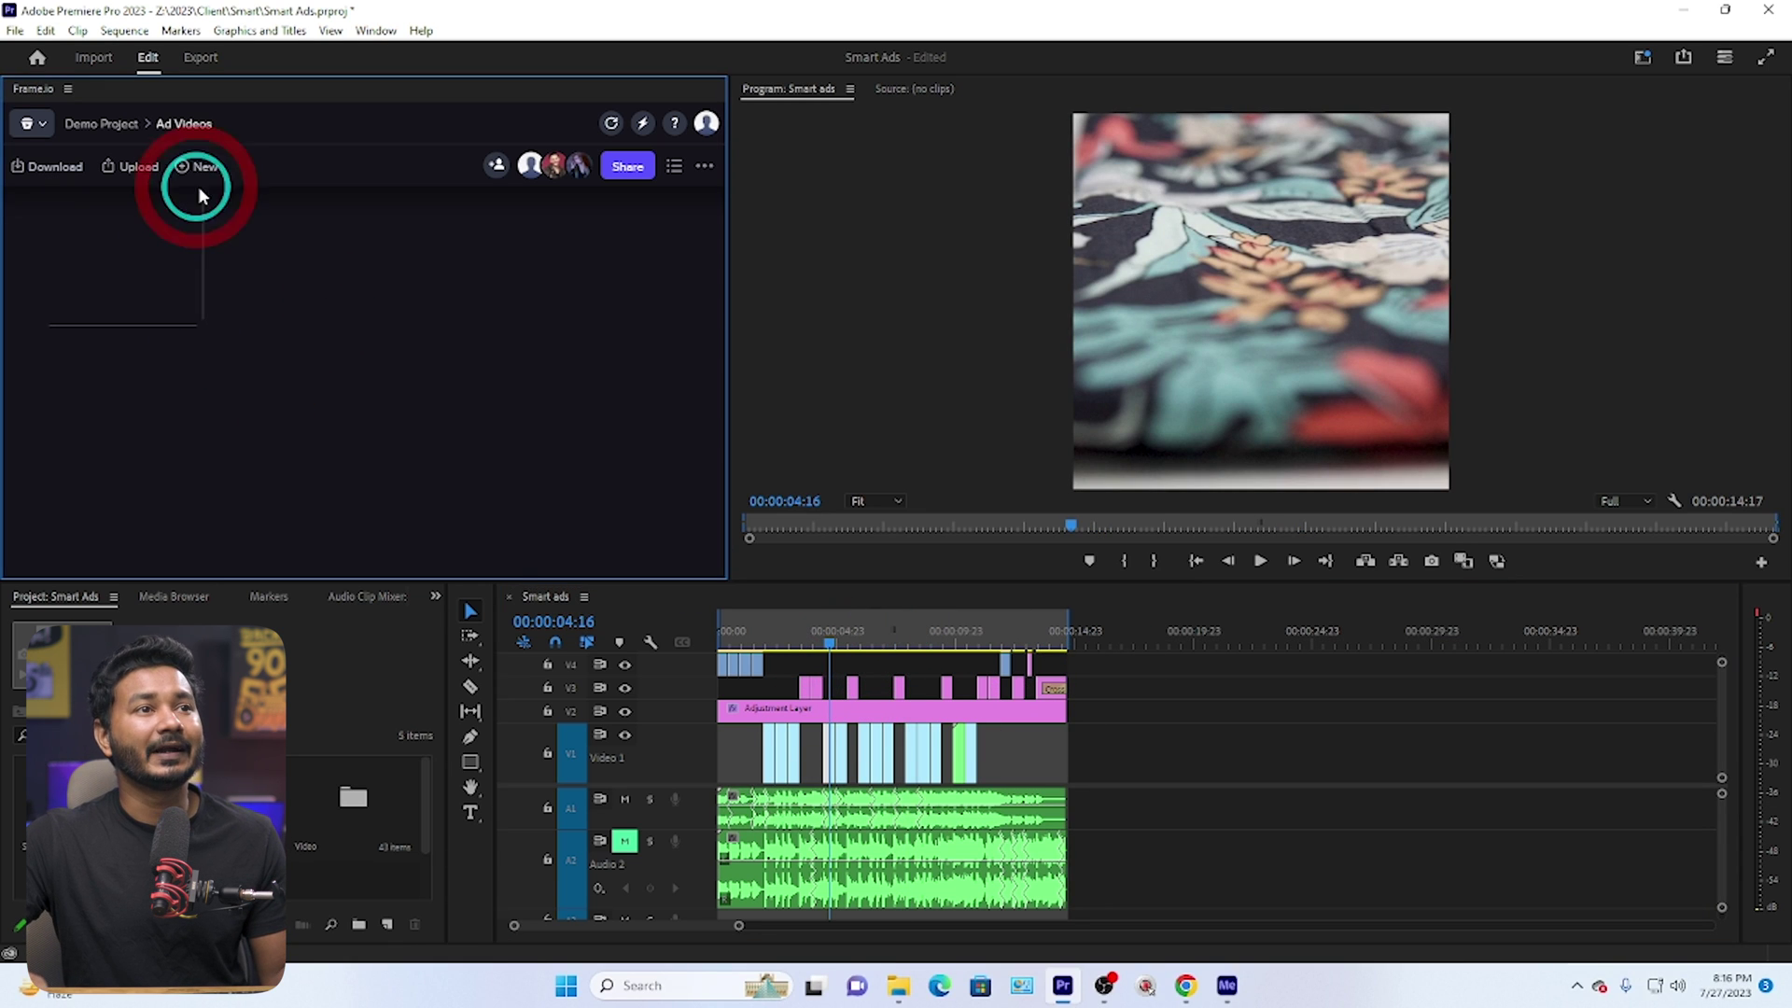
left_click(140, 186)
left_click(140, 172)
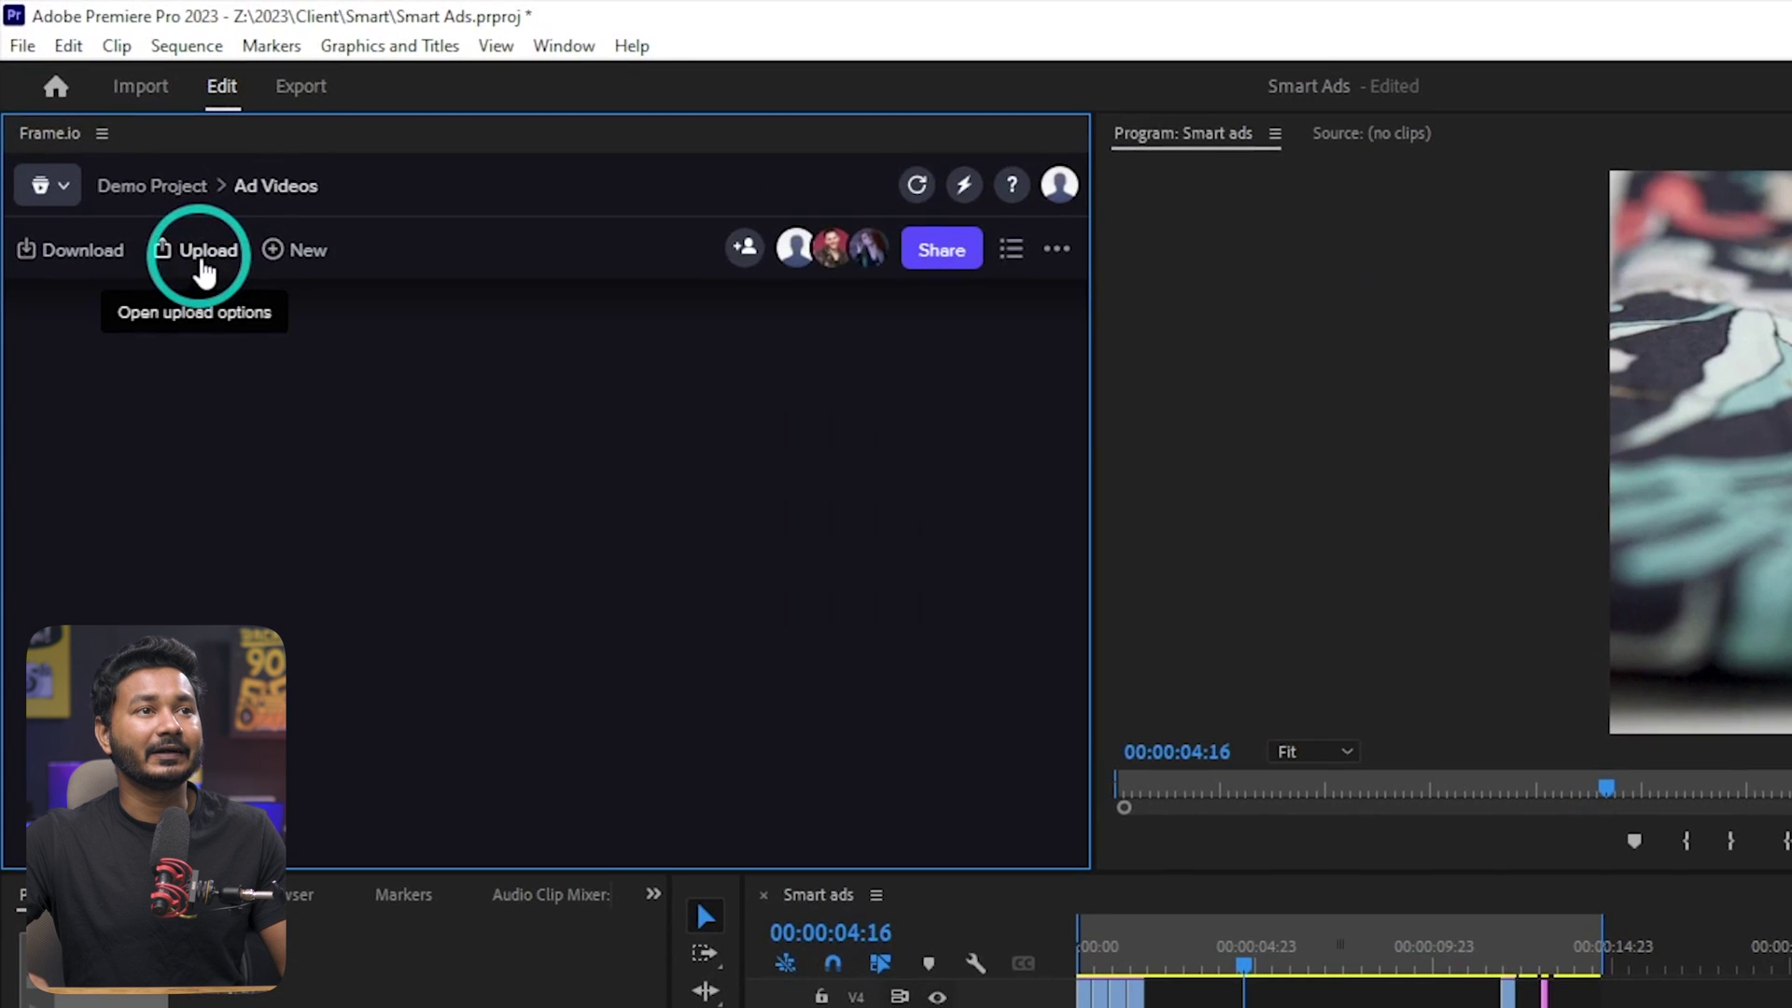
left_click(137, 179)
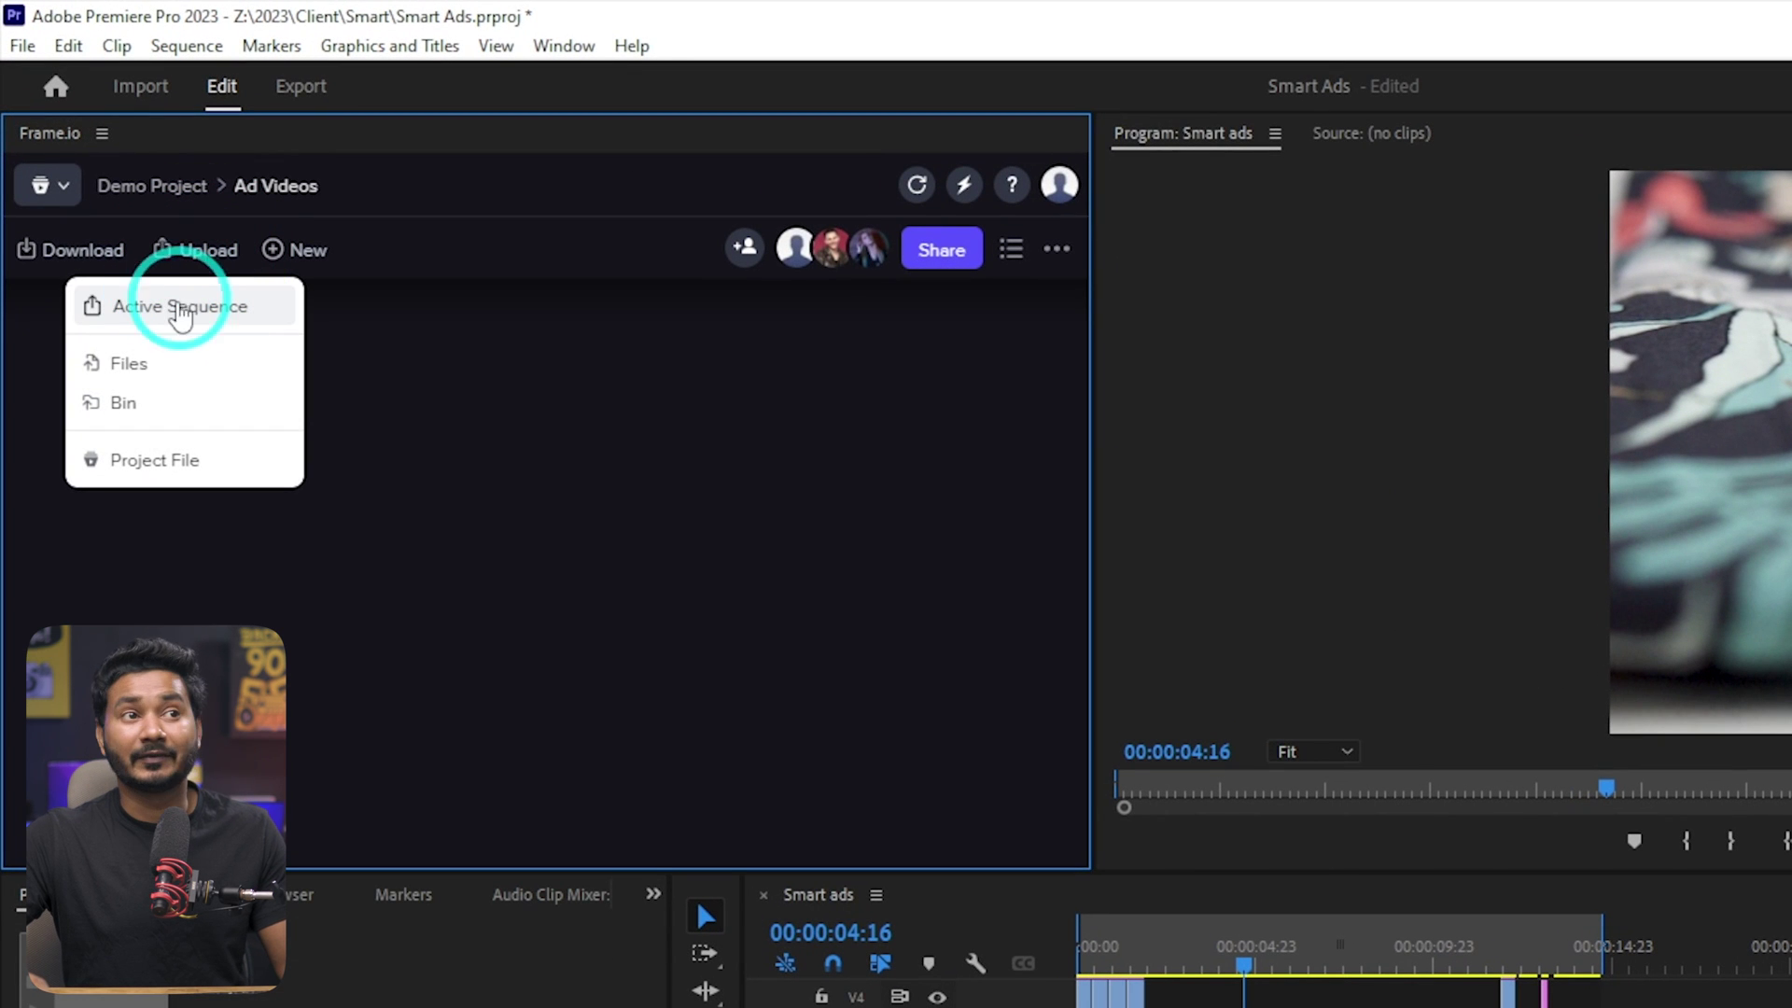
left_click(149, 315)
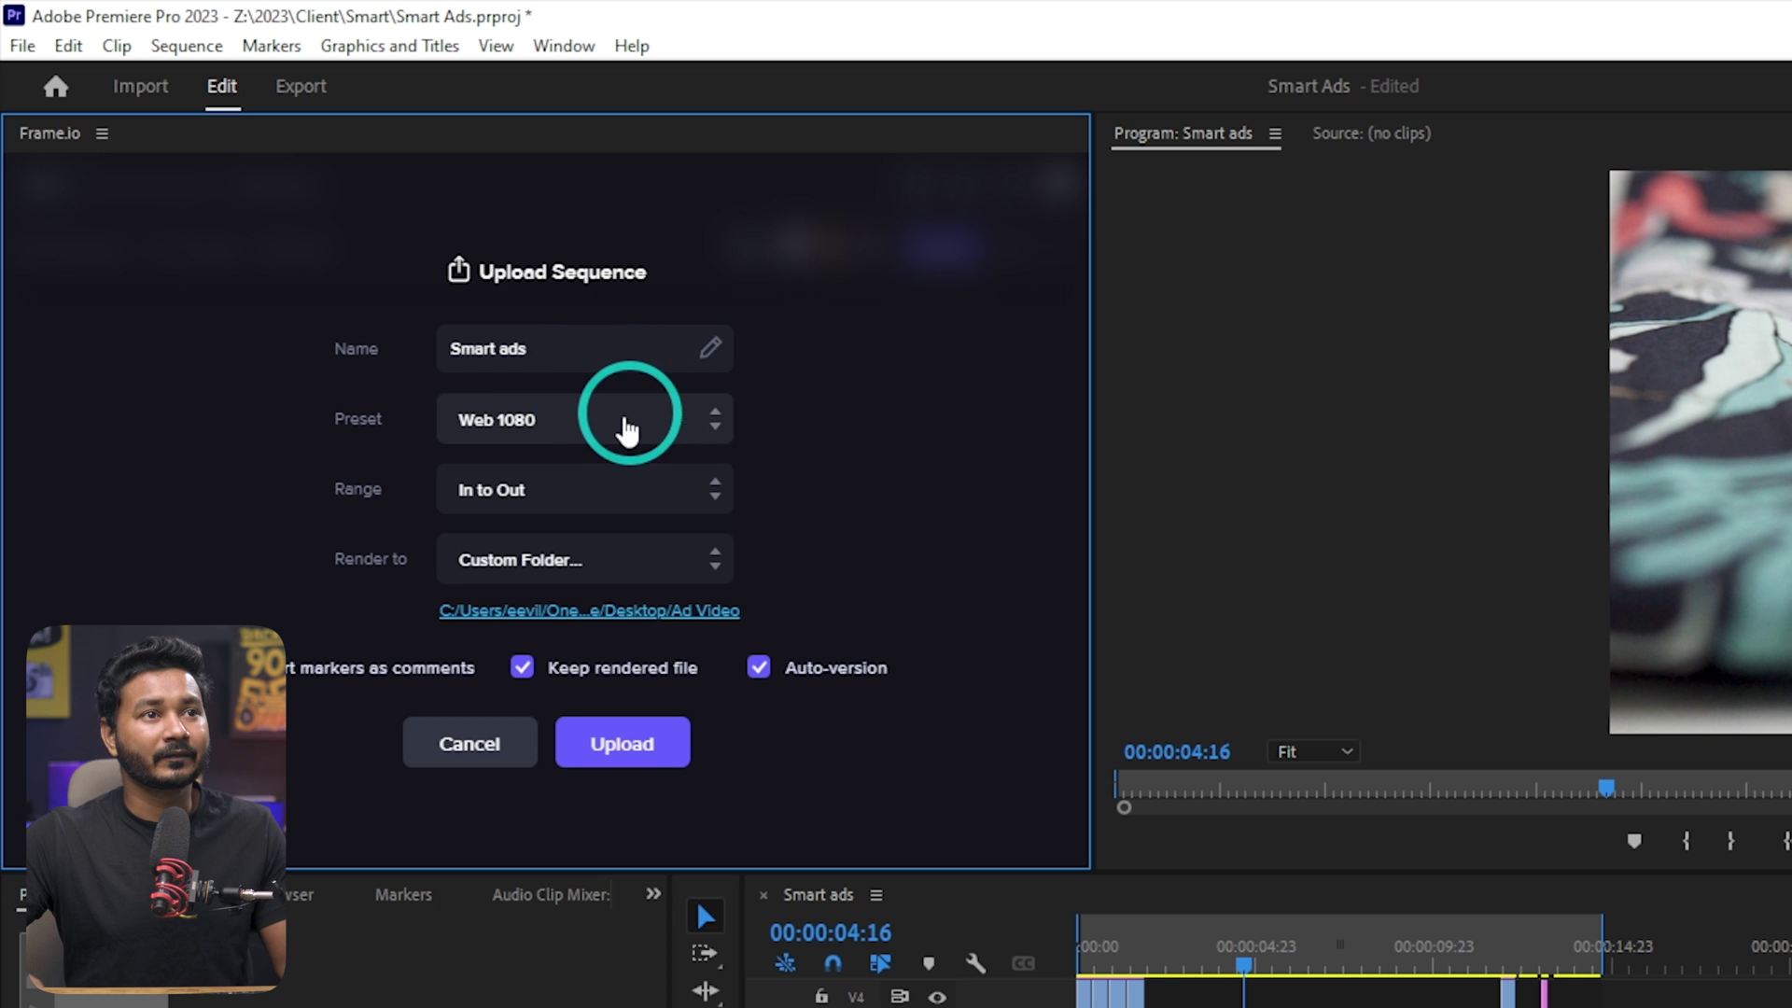
Step: Keep the Web 1080 preset and In to Out range, and open the Render to folder picker
left_click(588, 431)
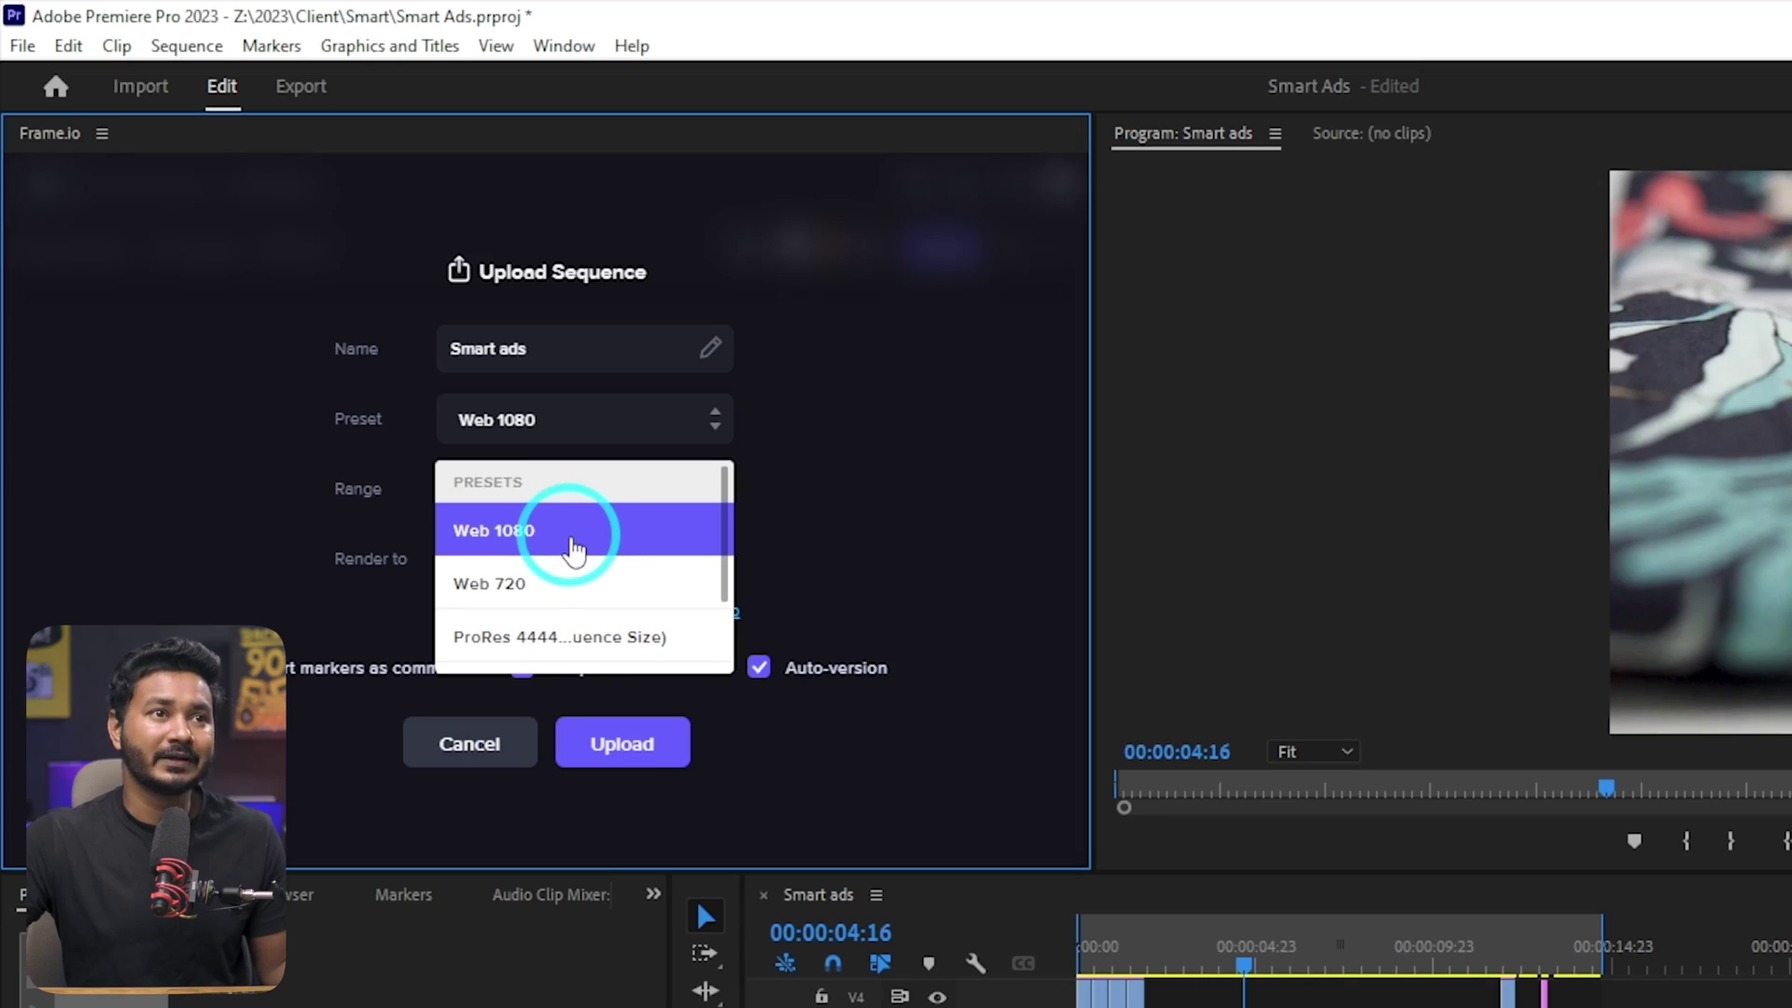
left_click(574, 549)
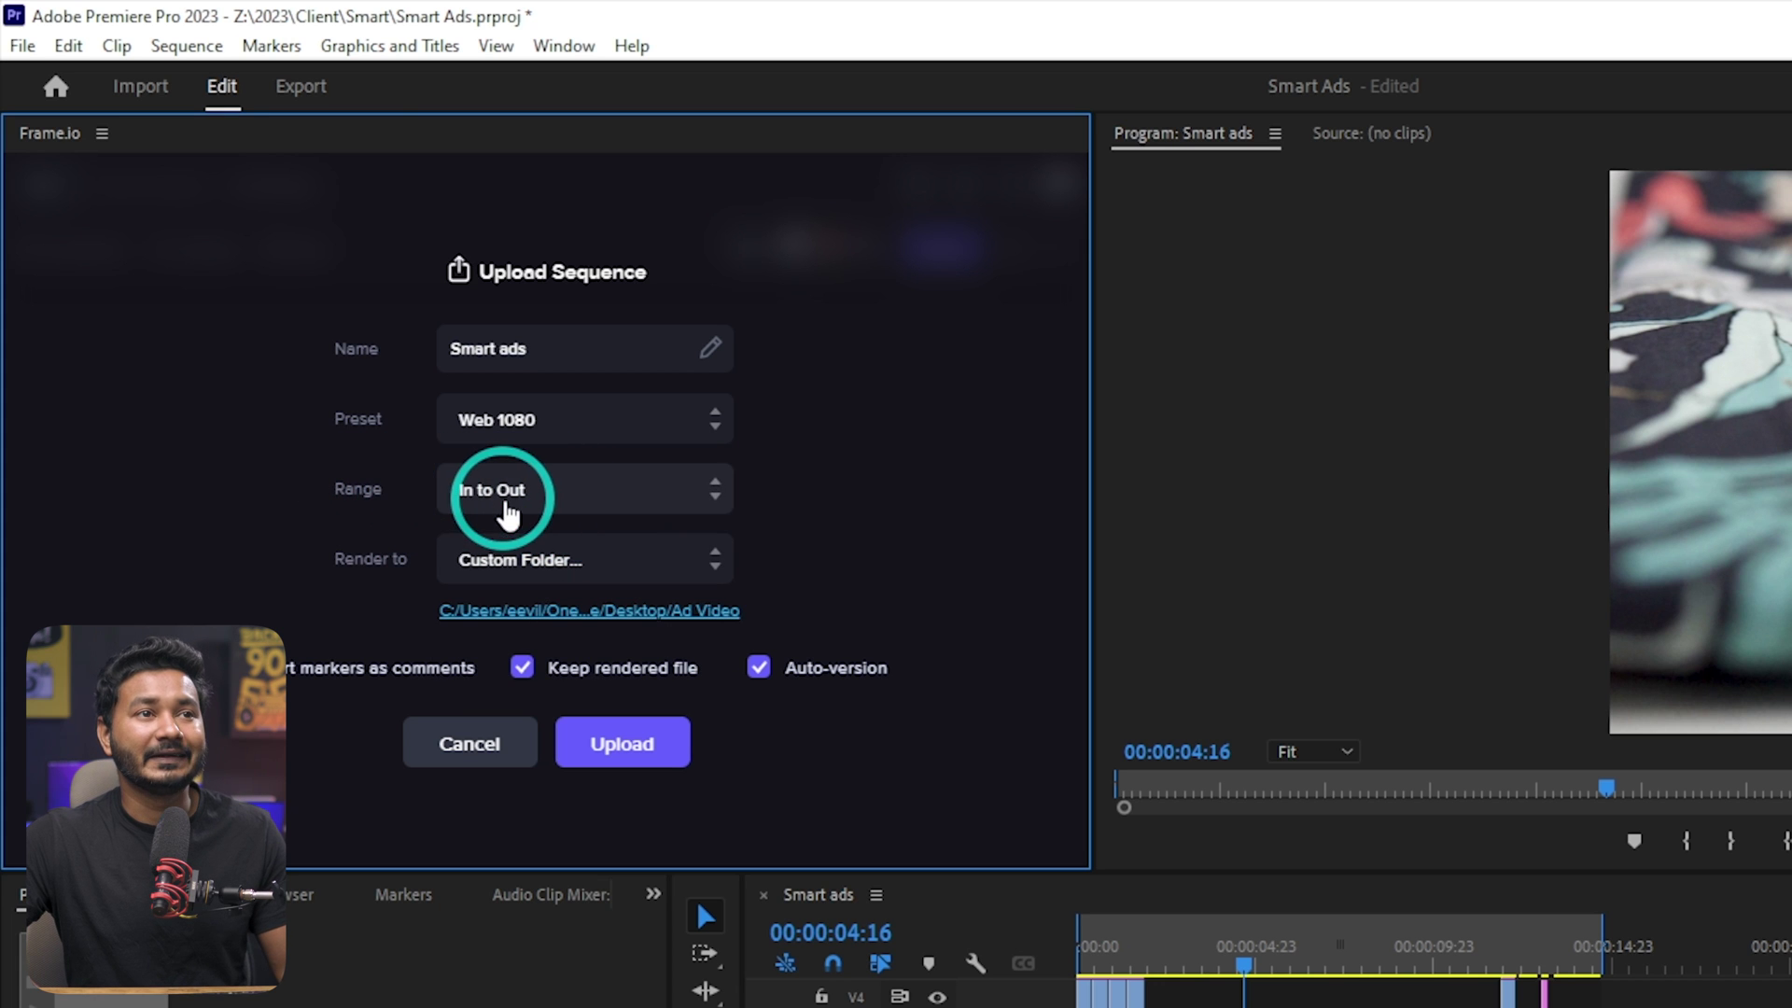
left_click(494, 490)
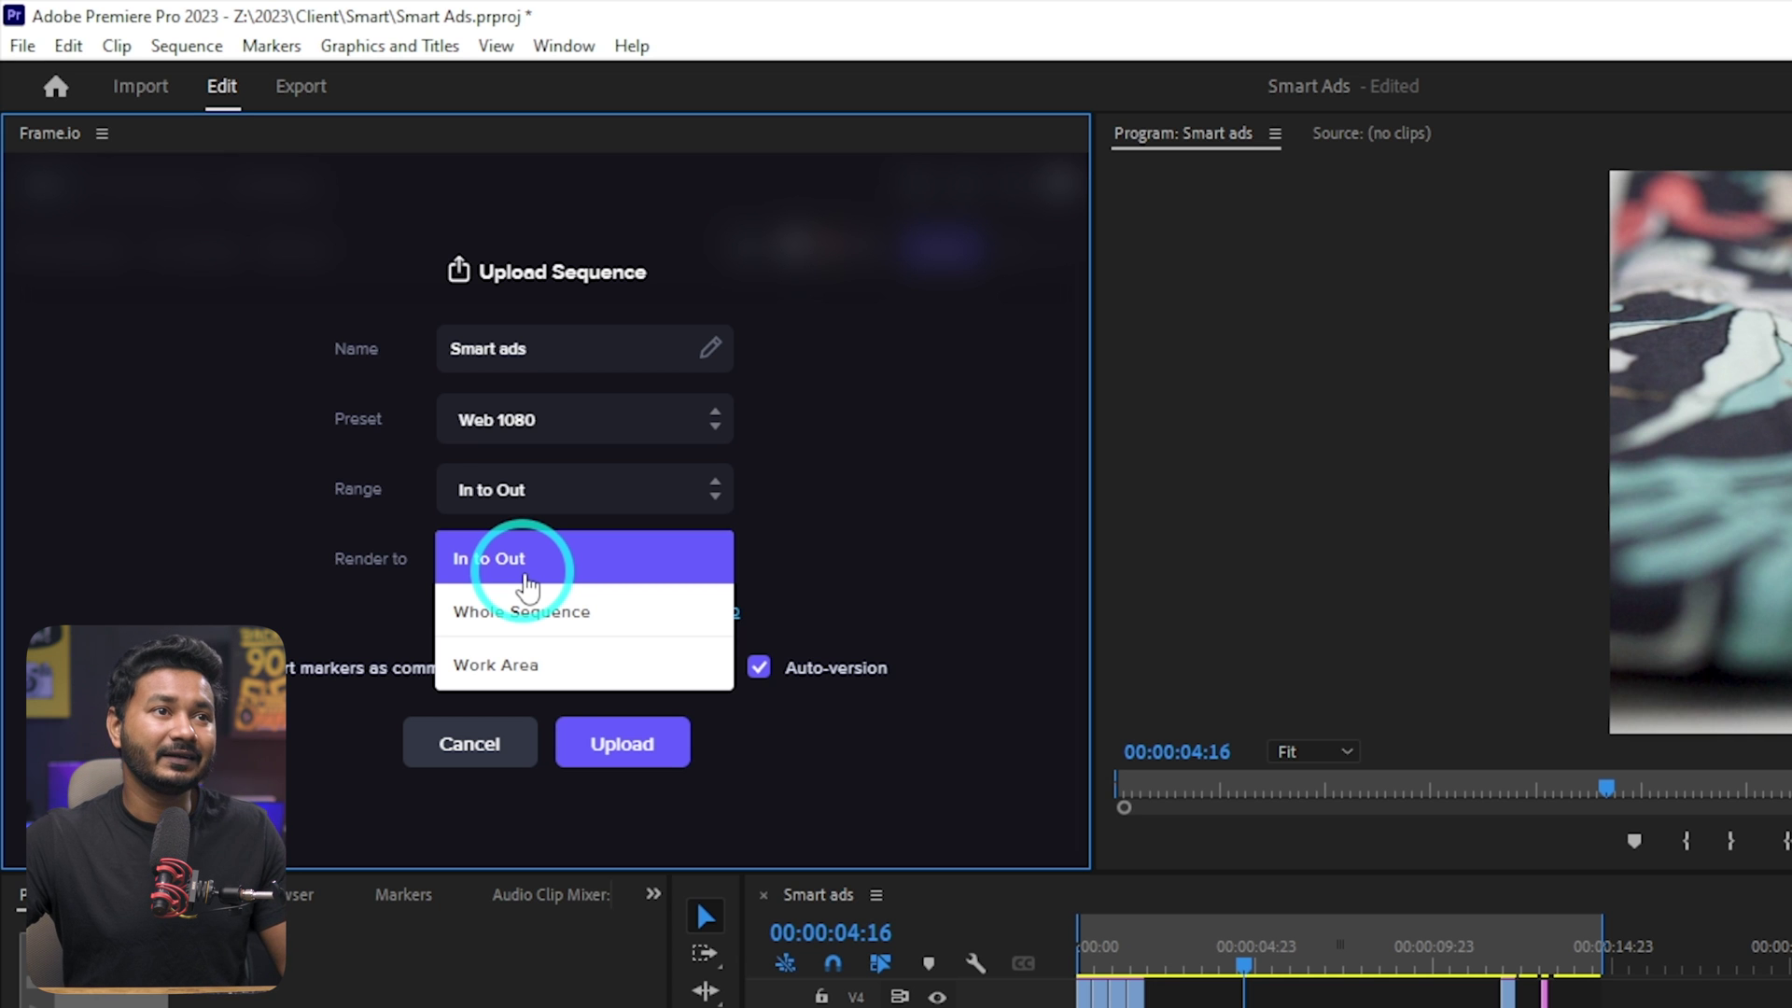
left_click(522, 562)
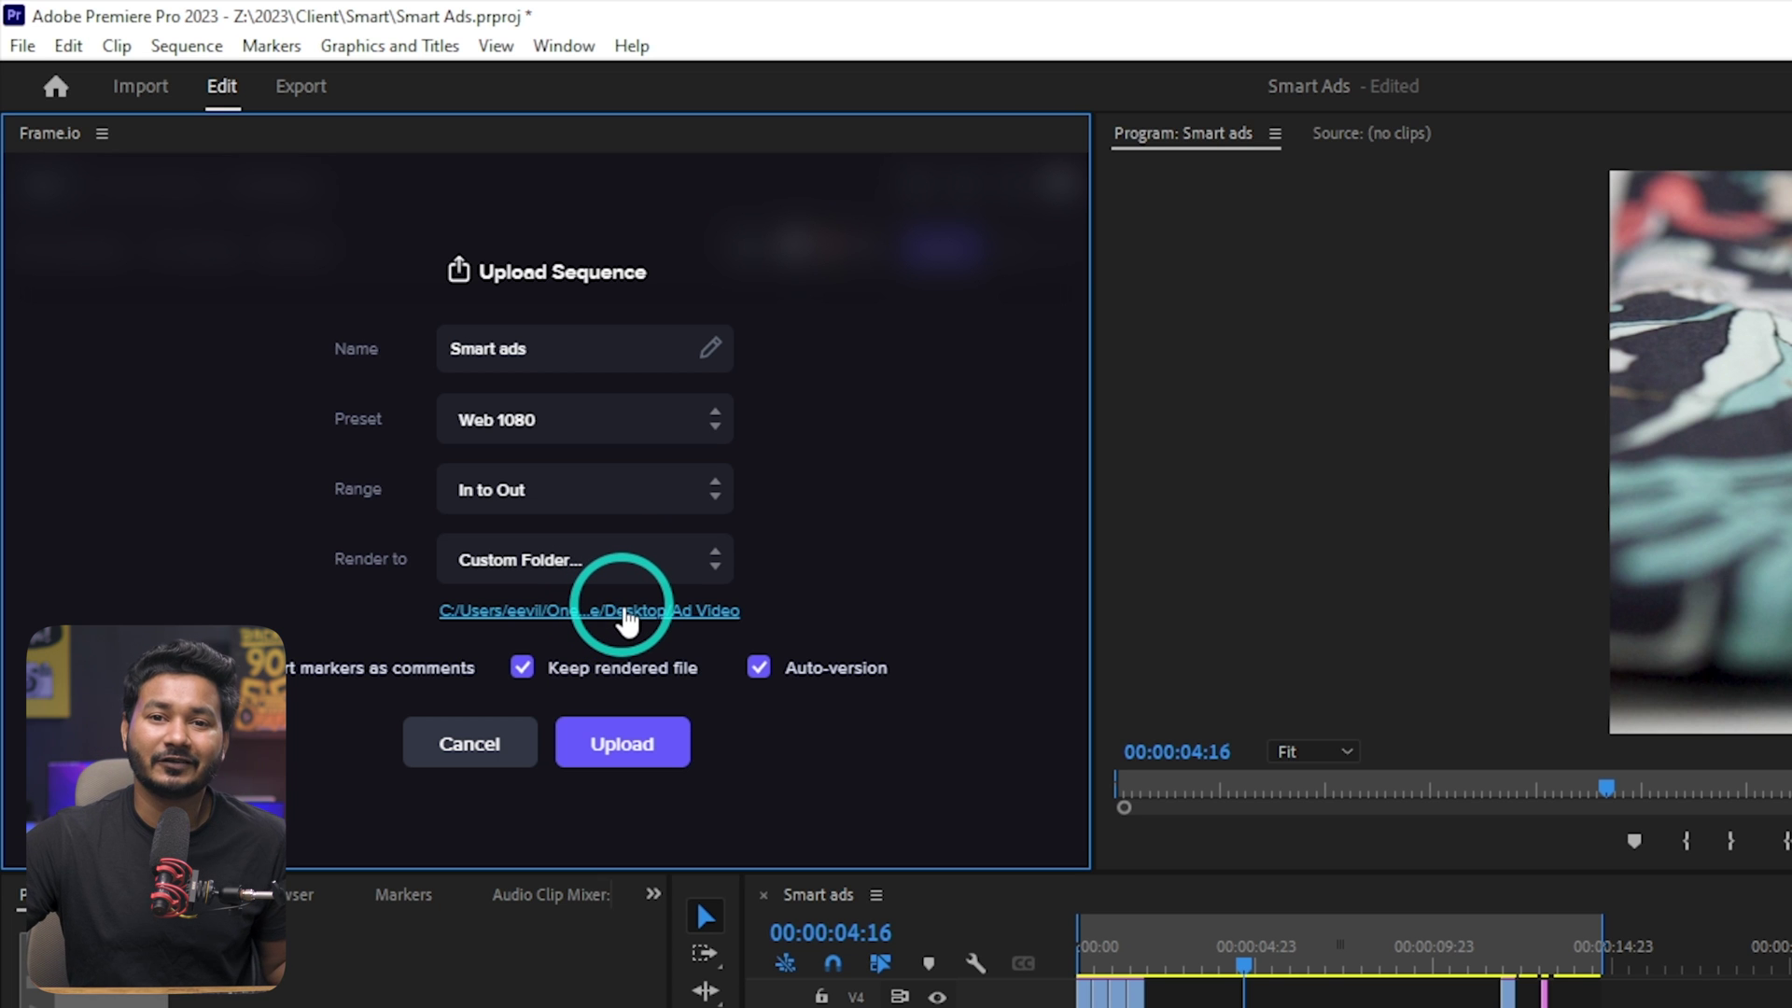
left_click(627, 619)
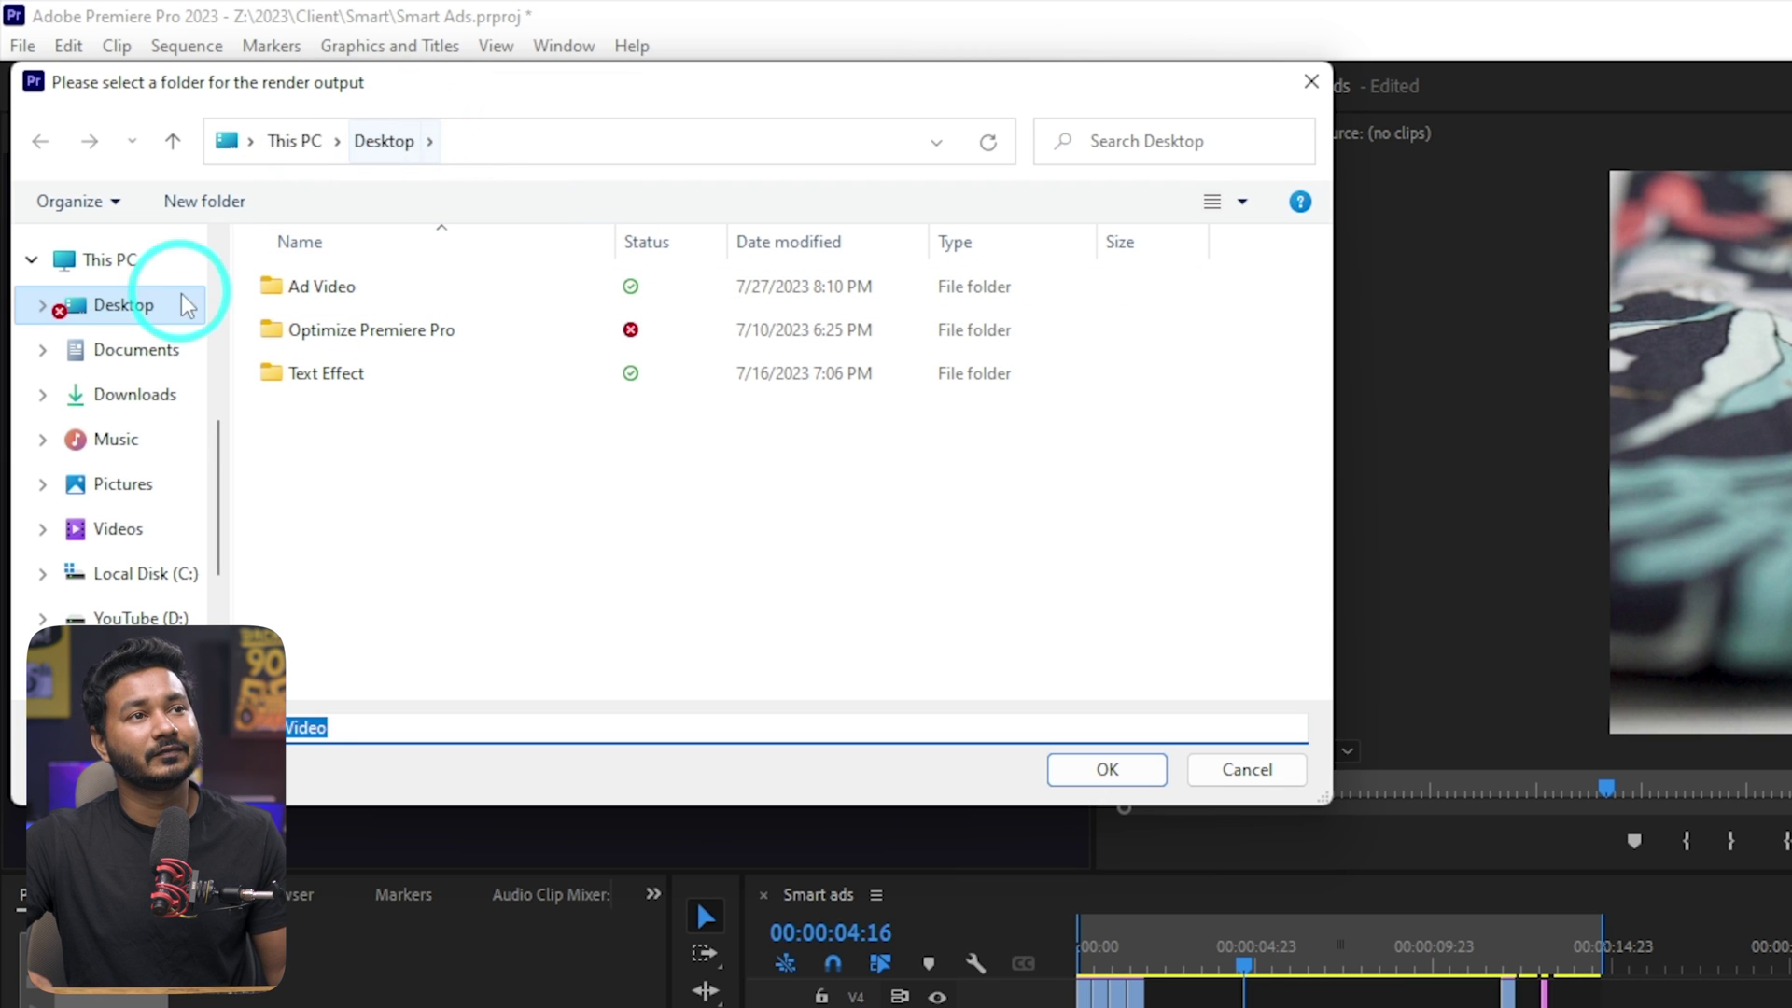
Step: Render to Desktop's Ad Video folder and upload Smart ads to Frame.io
left_click(154, 305)
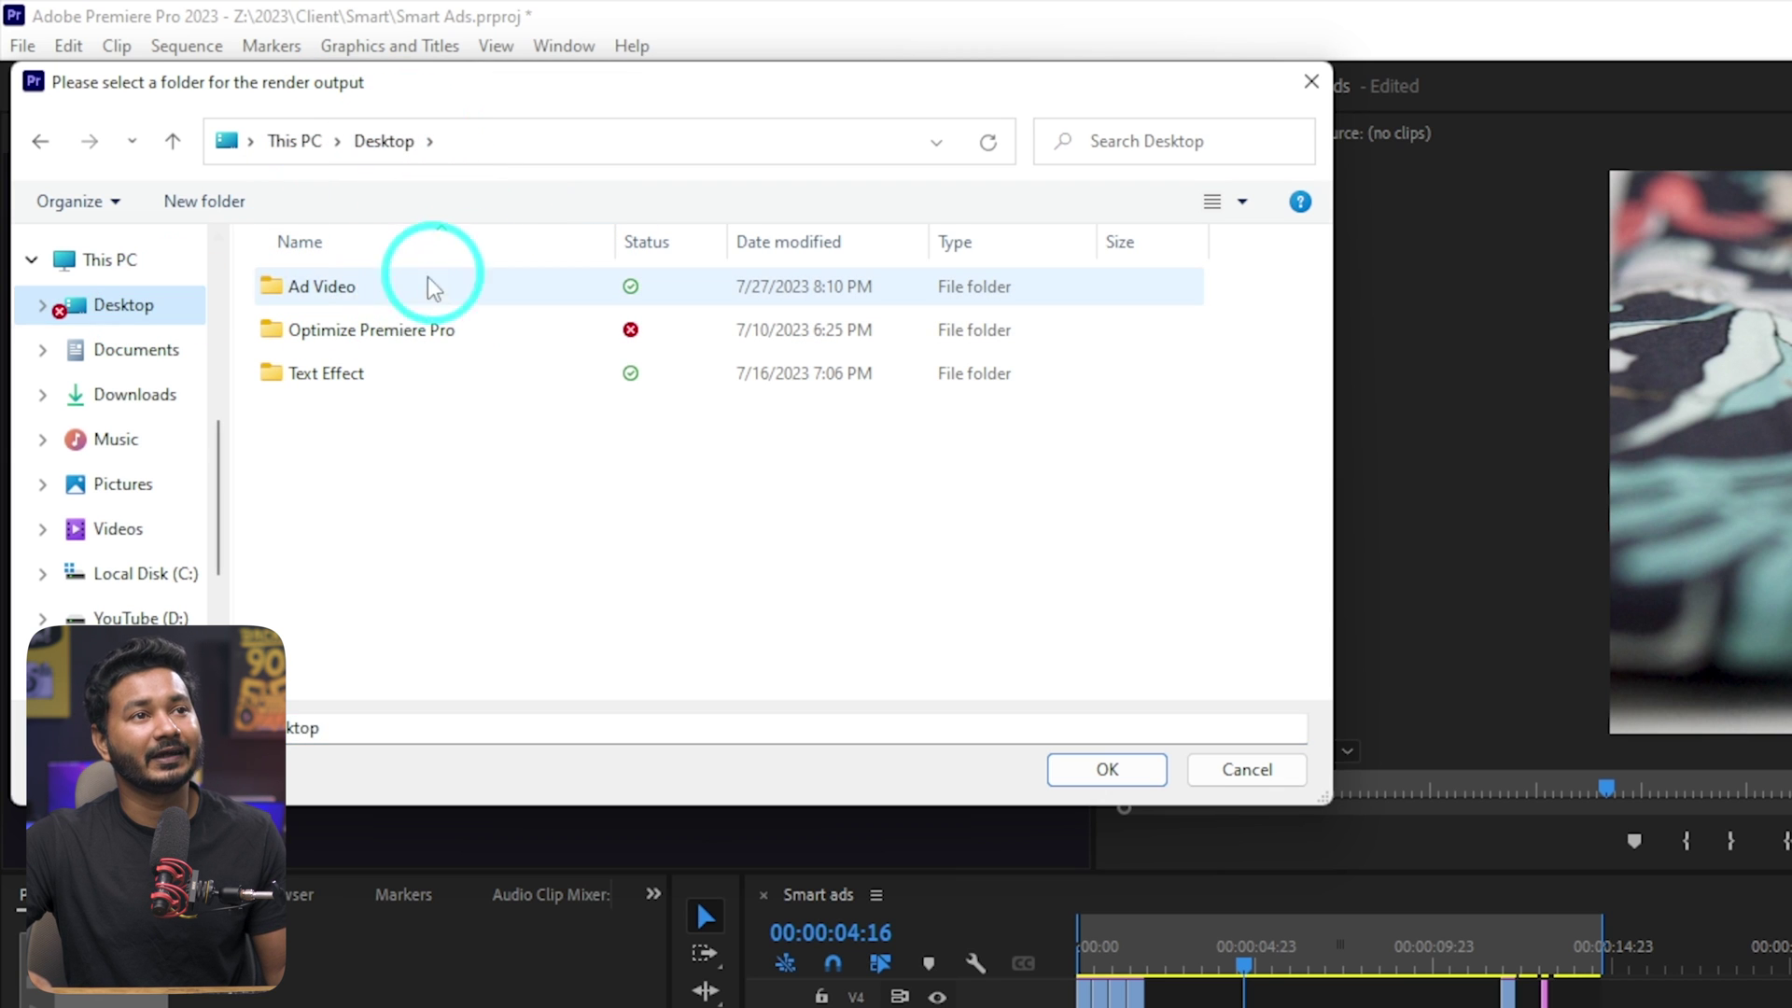
double_click(320, 286)
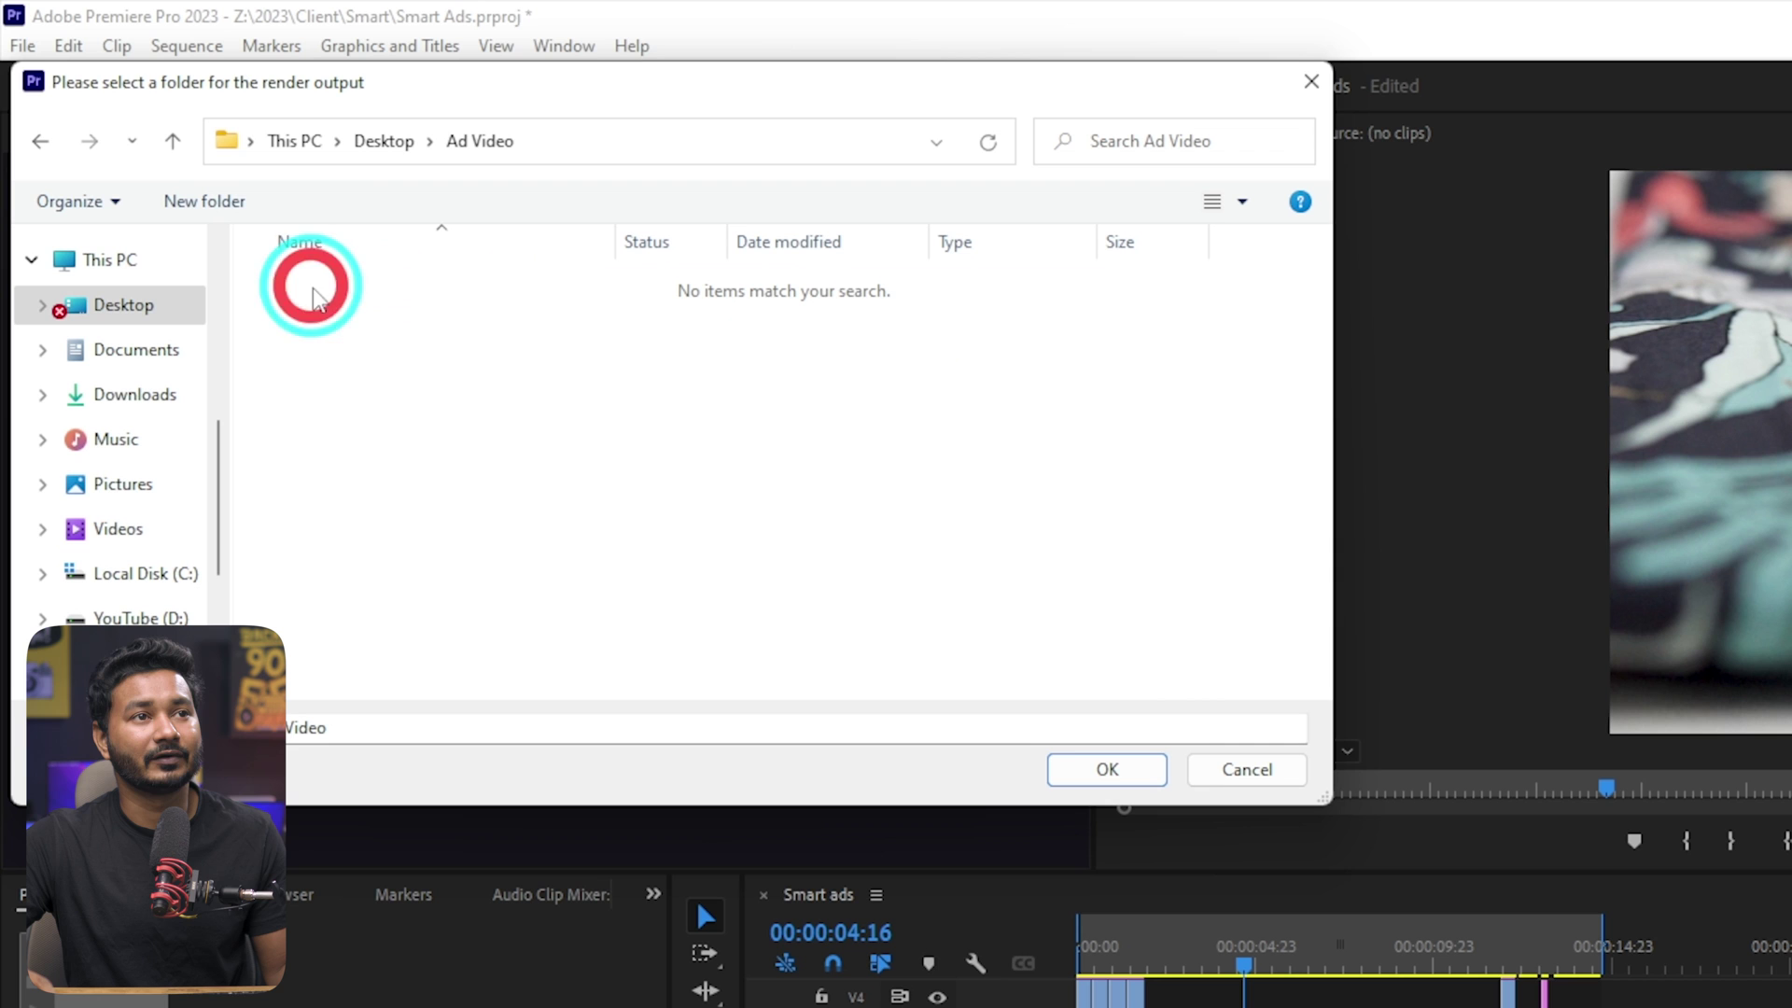
left_click(1106, 771)
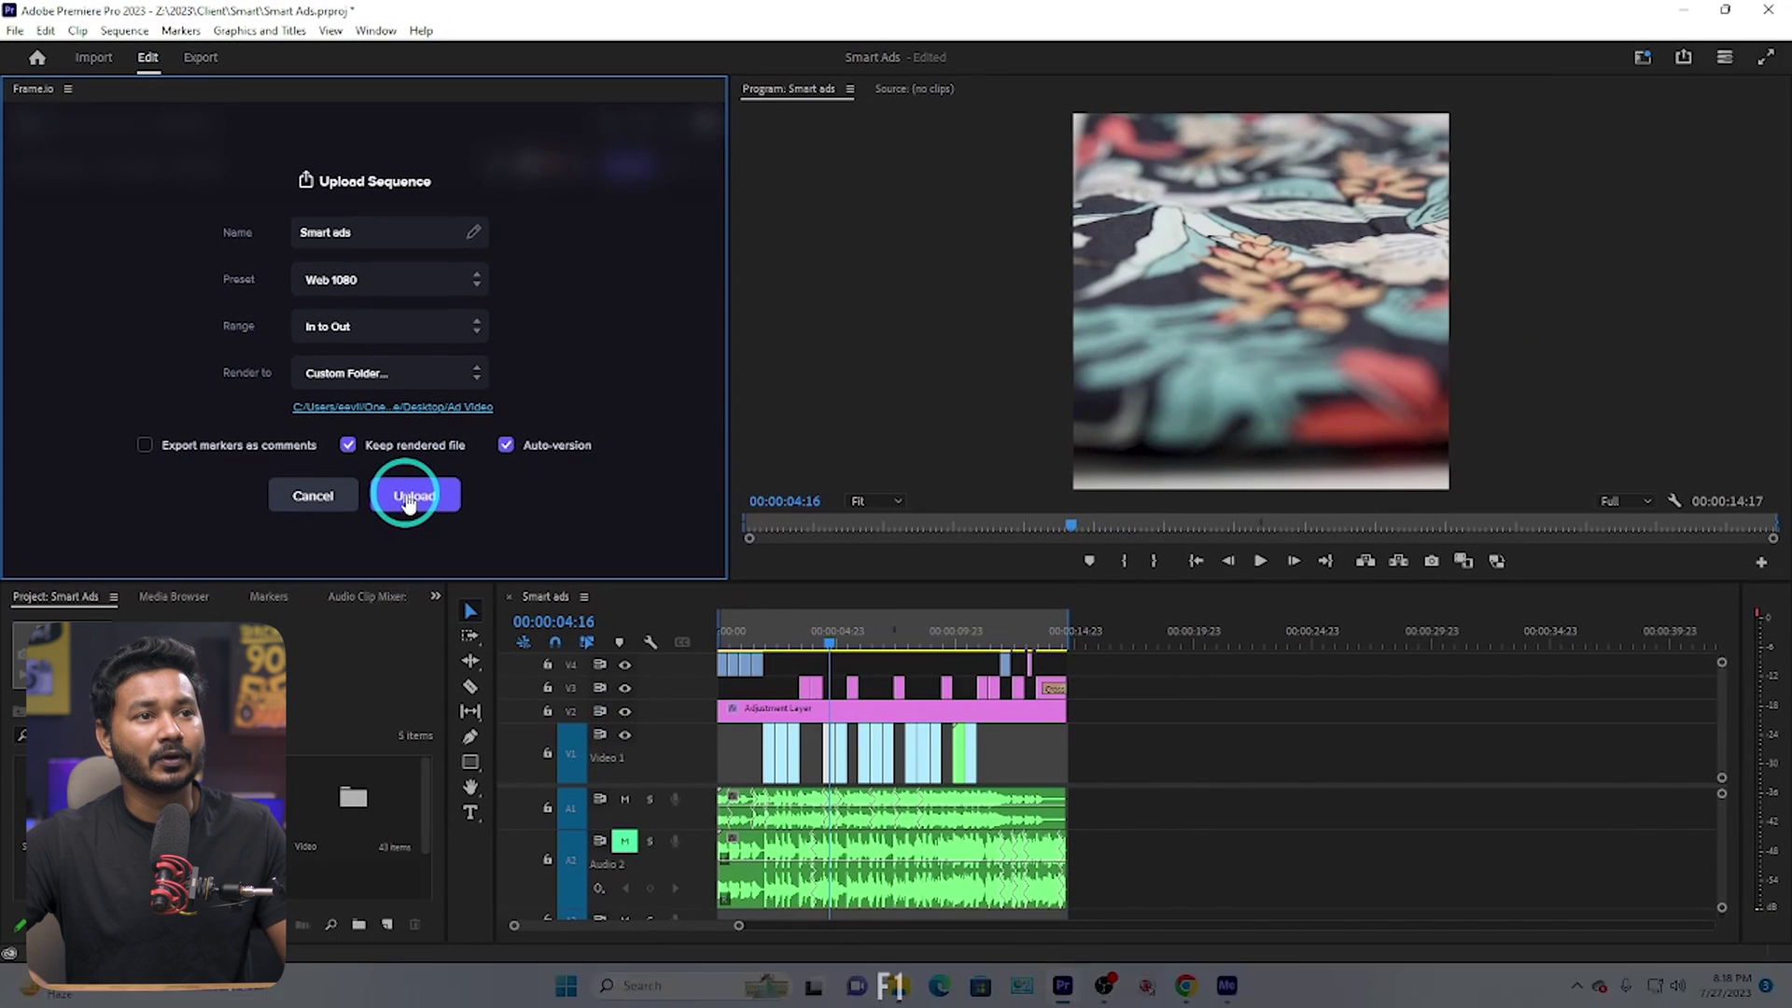
left_click(408, 499)
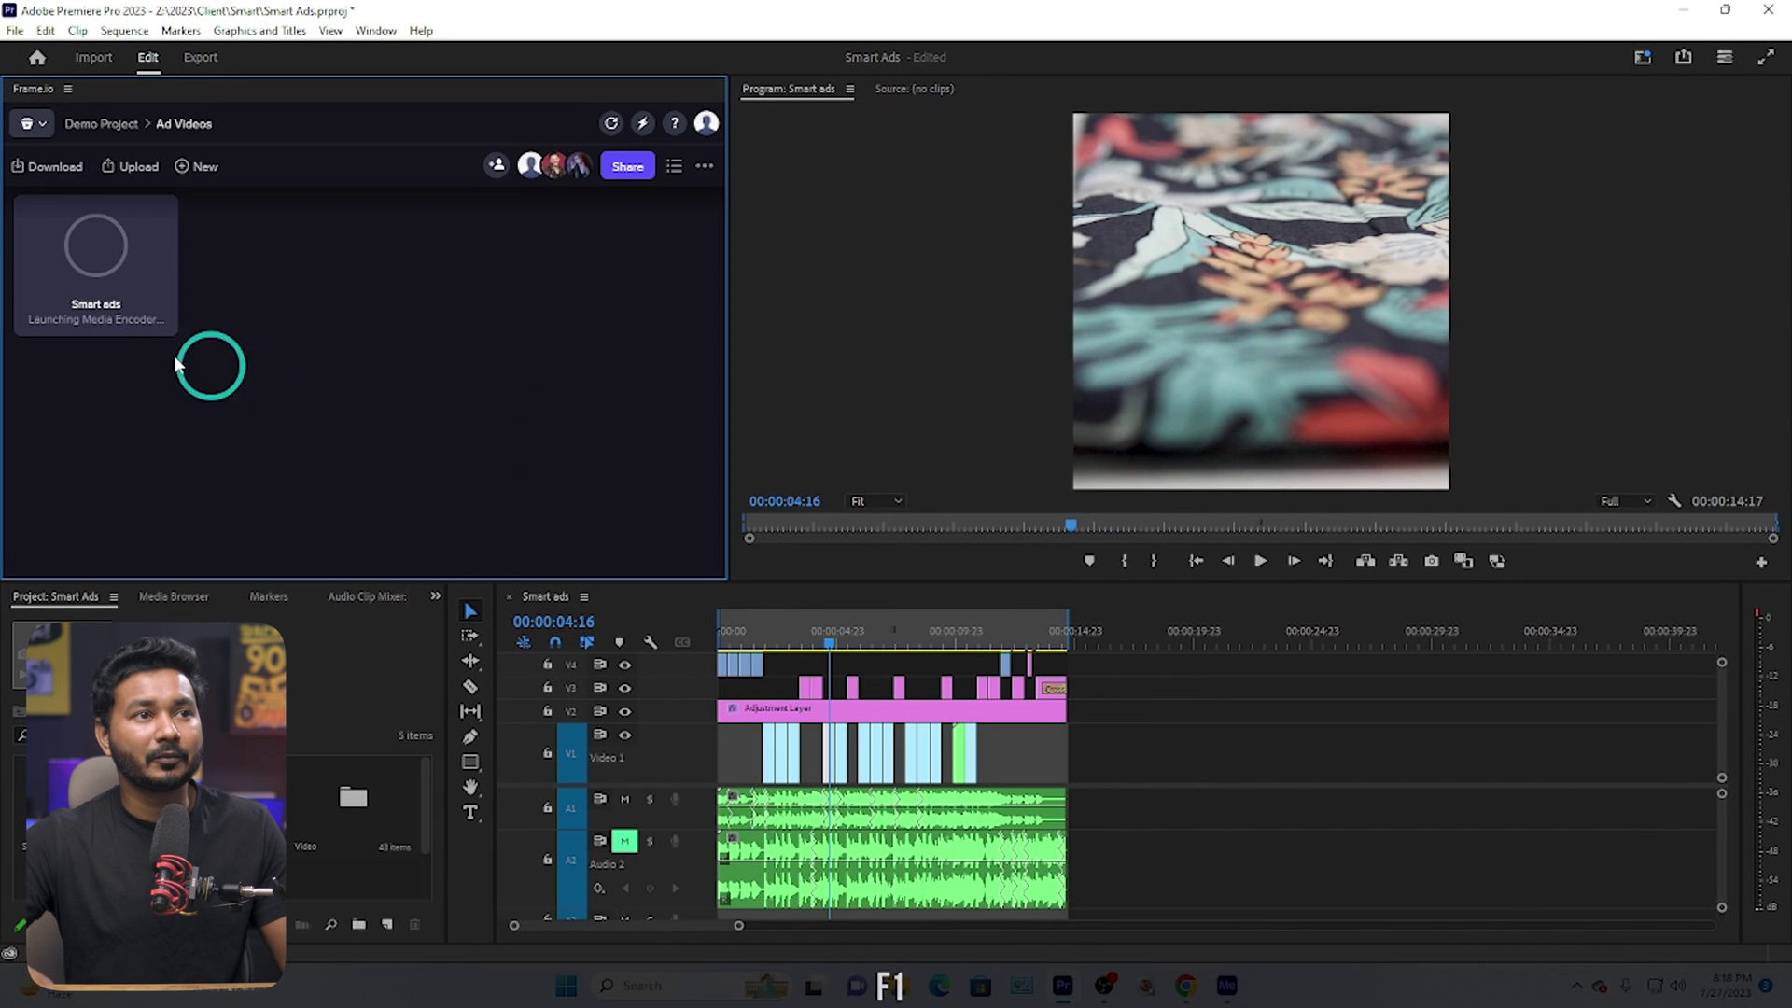
Step: Watch the Smart ads encode in Media Encoder, then wait in Premiere Pro for the upload to finish
left_click(1227, 987)
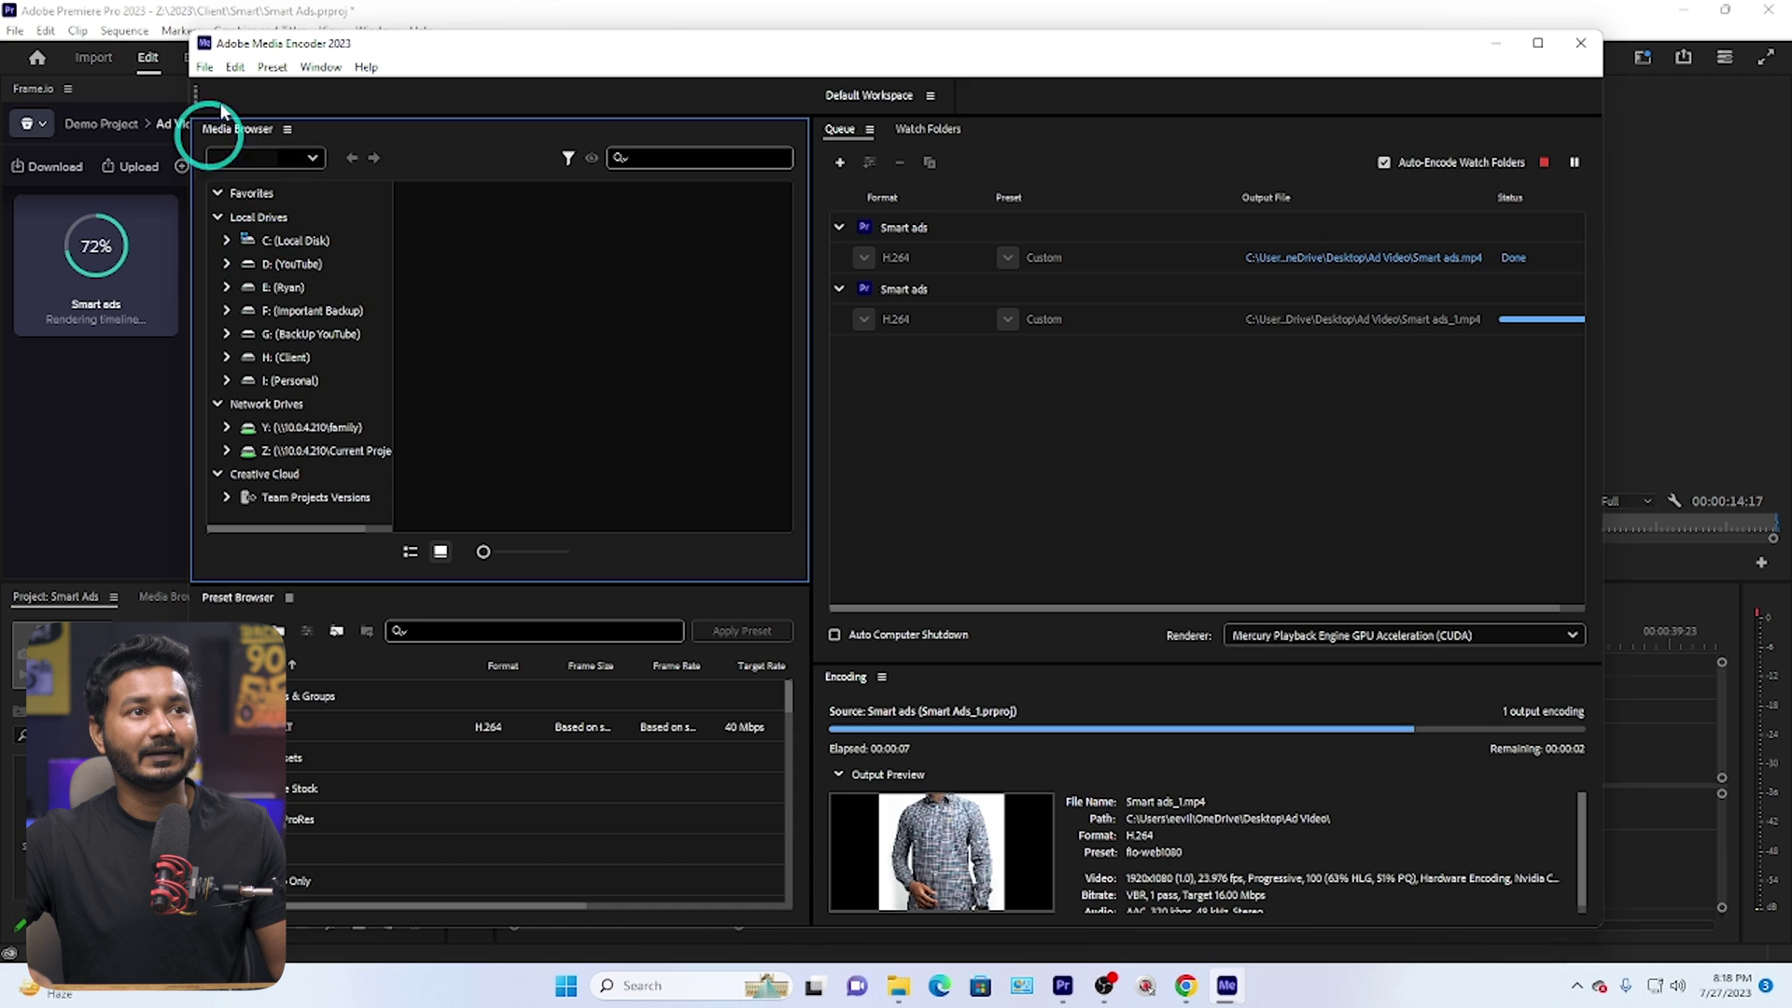
left_click(67, 140)
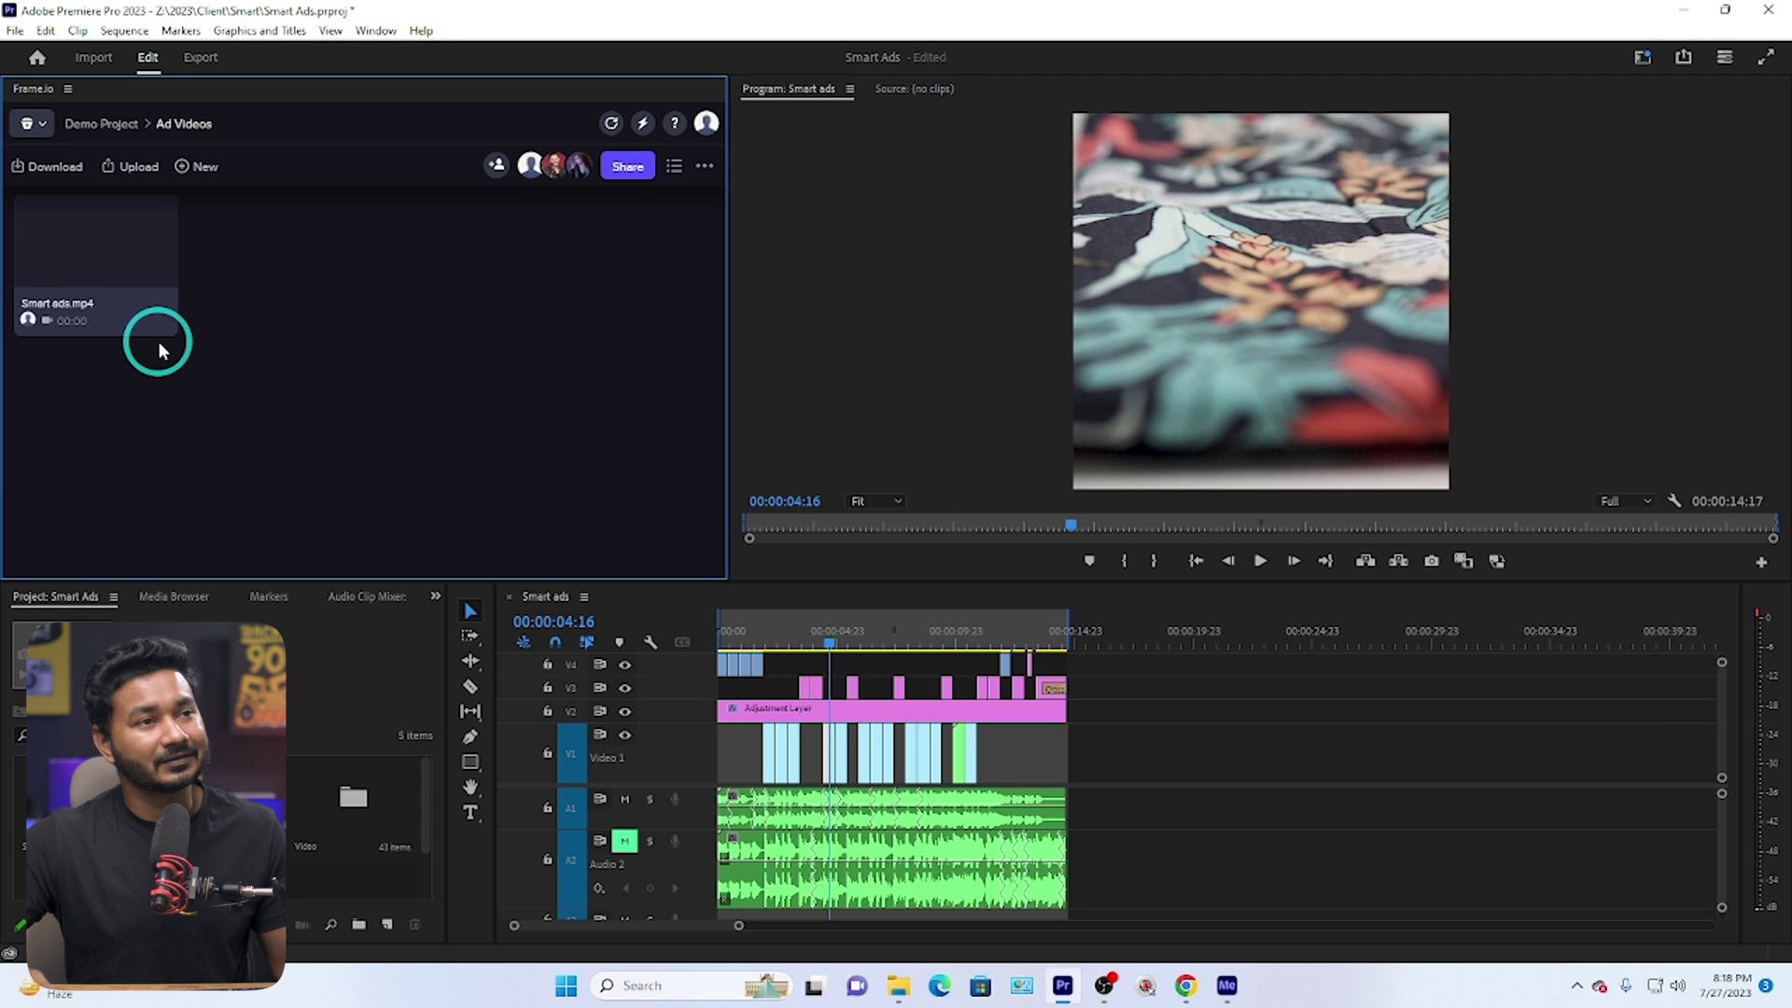
mouse_move(64, 245)
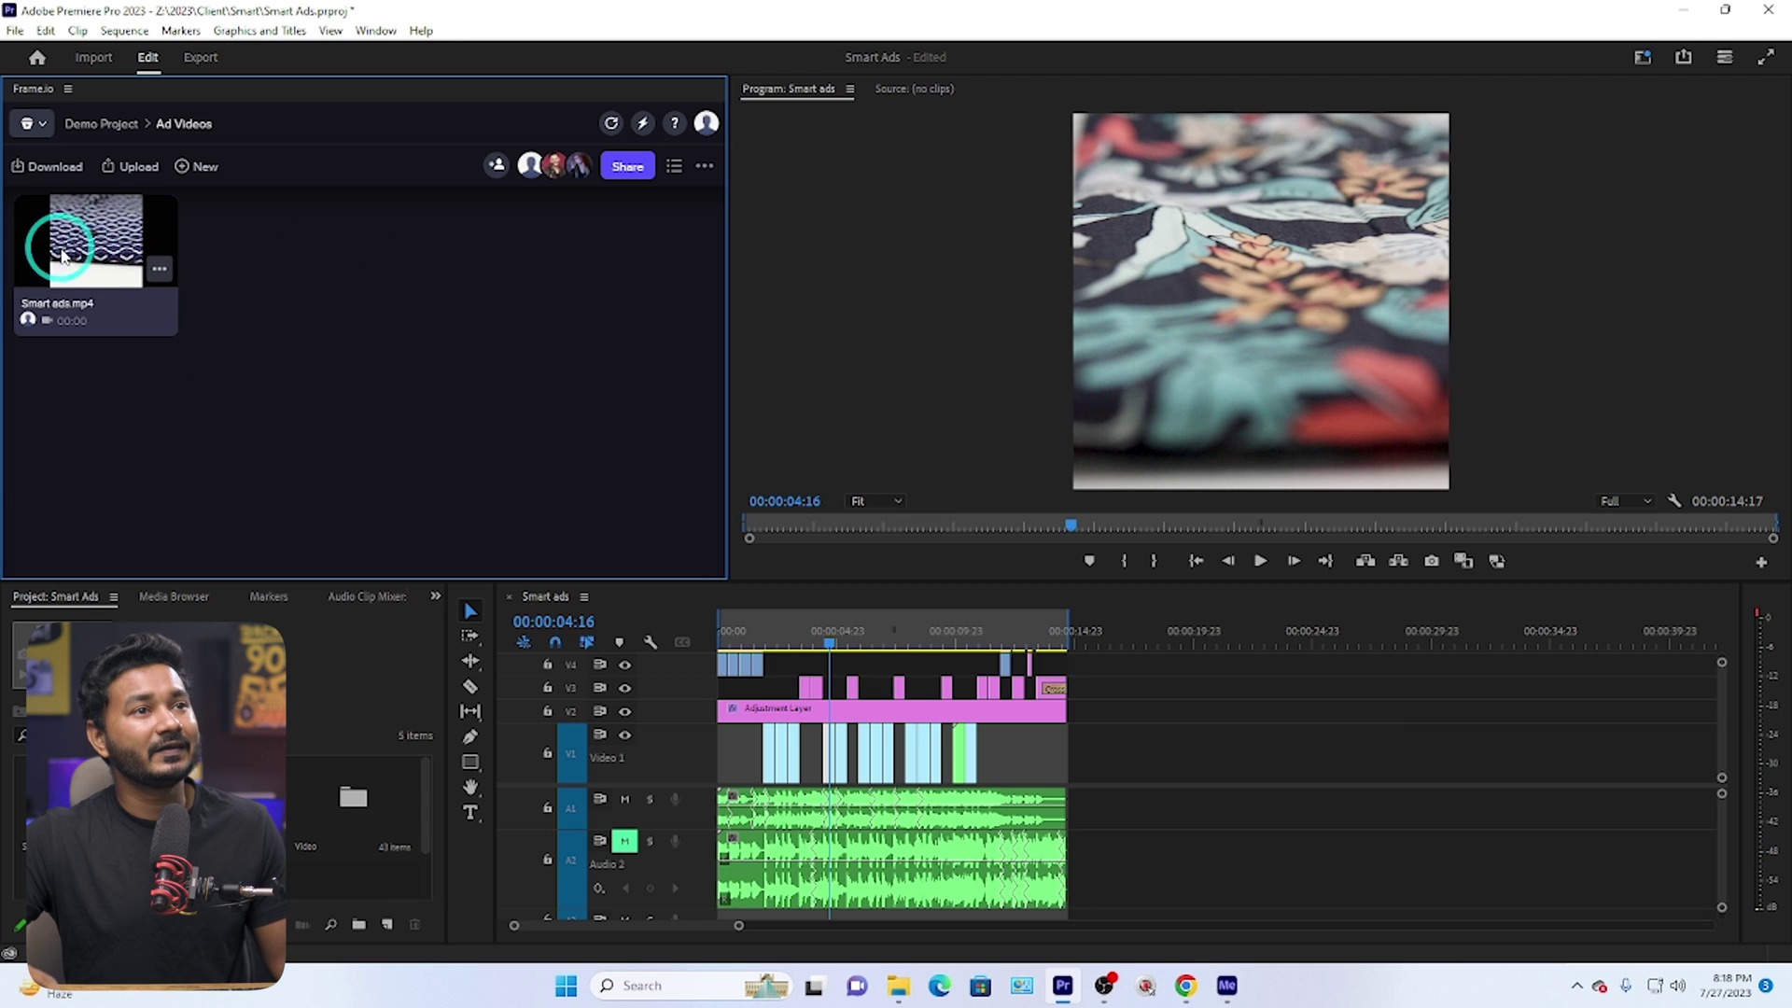
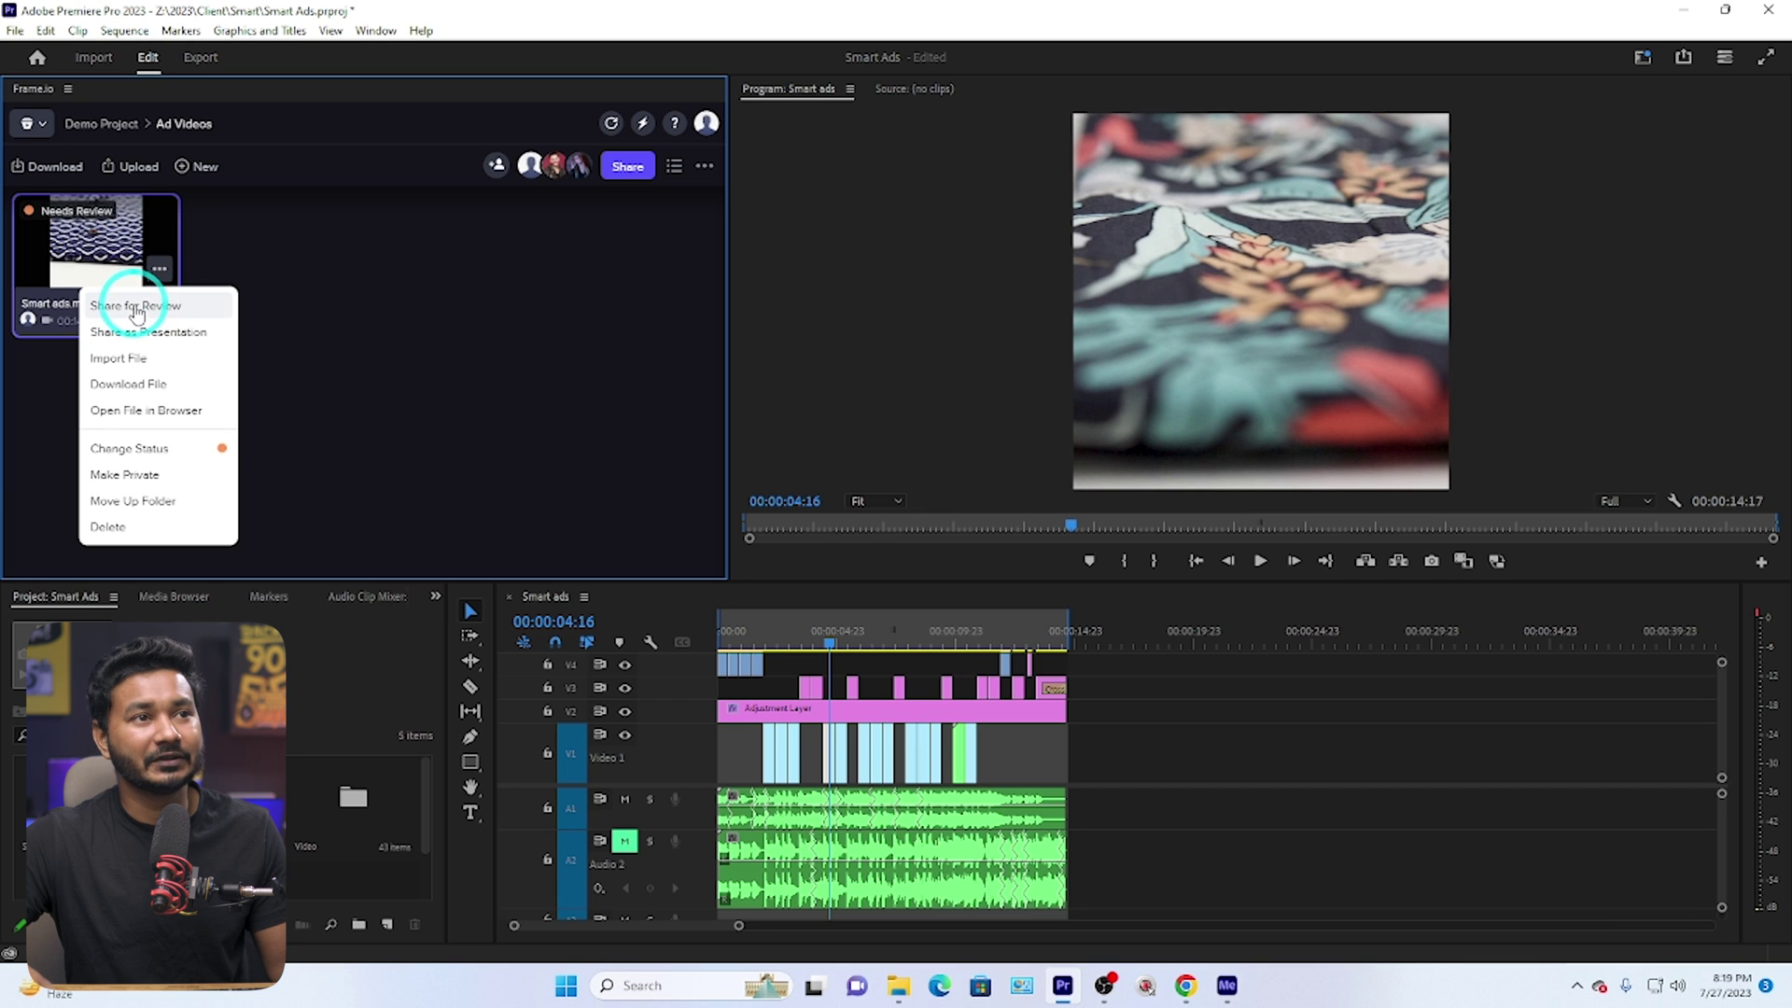
Step: Copy a Share for Review link for Smart ads.mp4 and close the sharing dialog
left_click(130, 308)
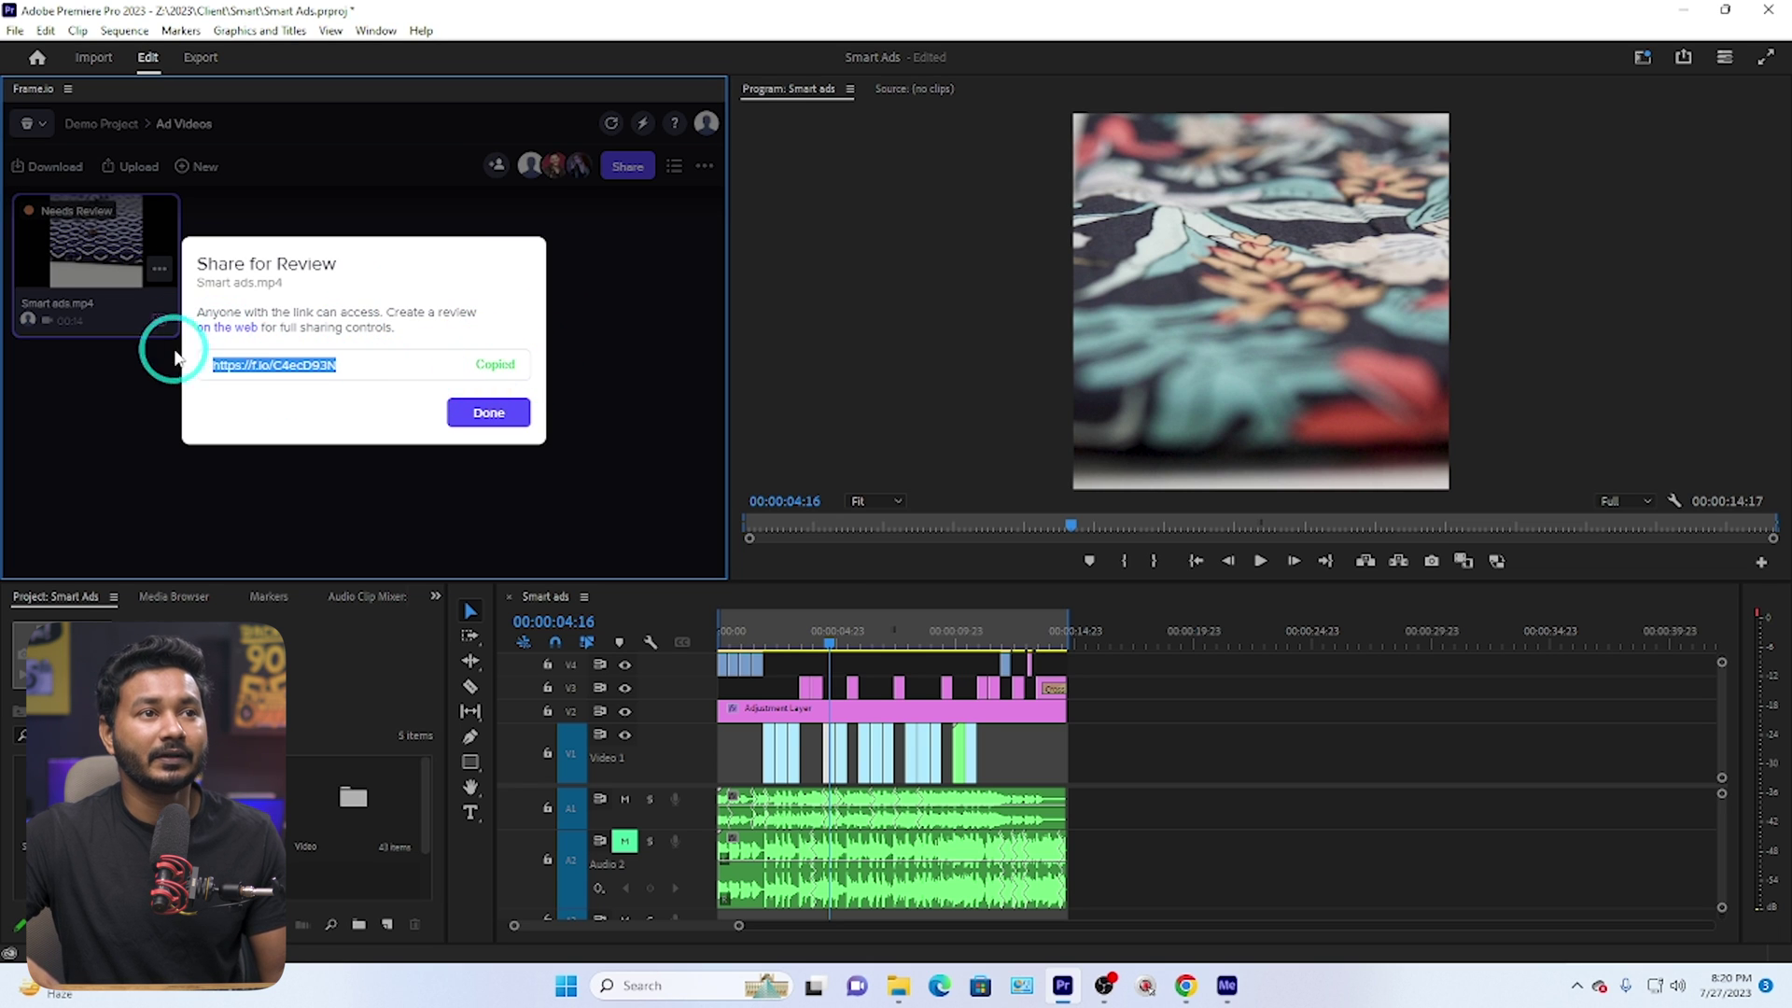
left_click(484, 413)
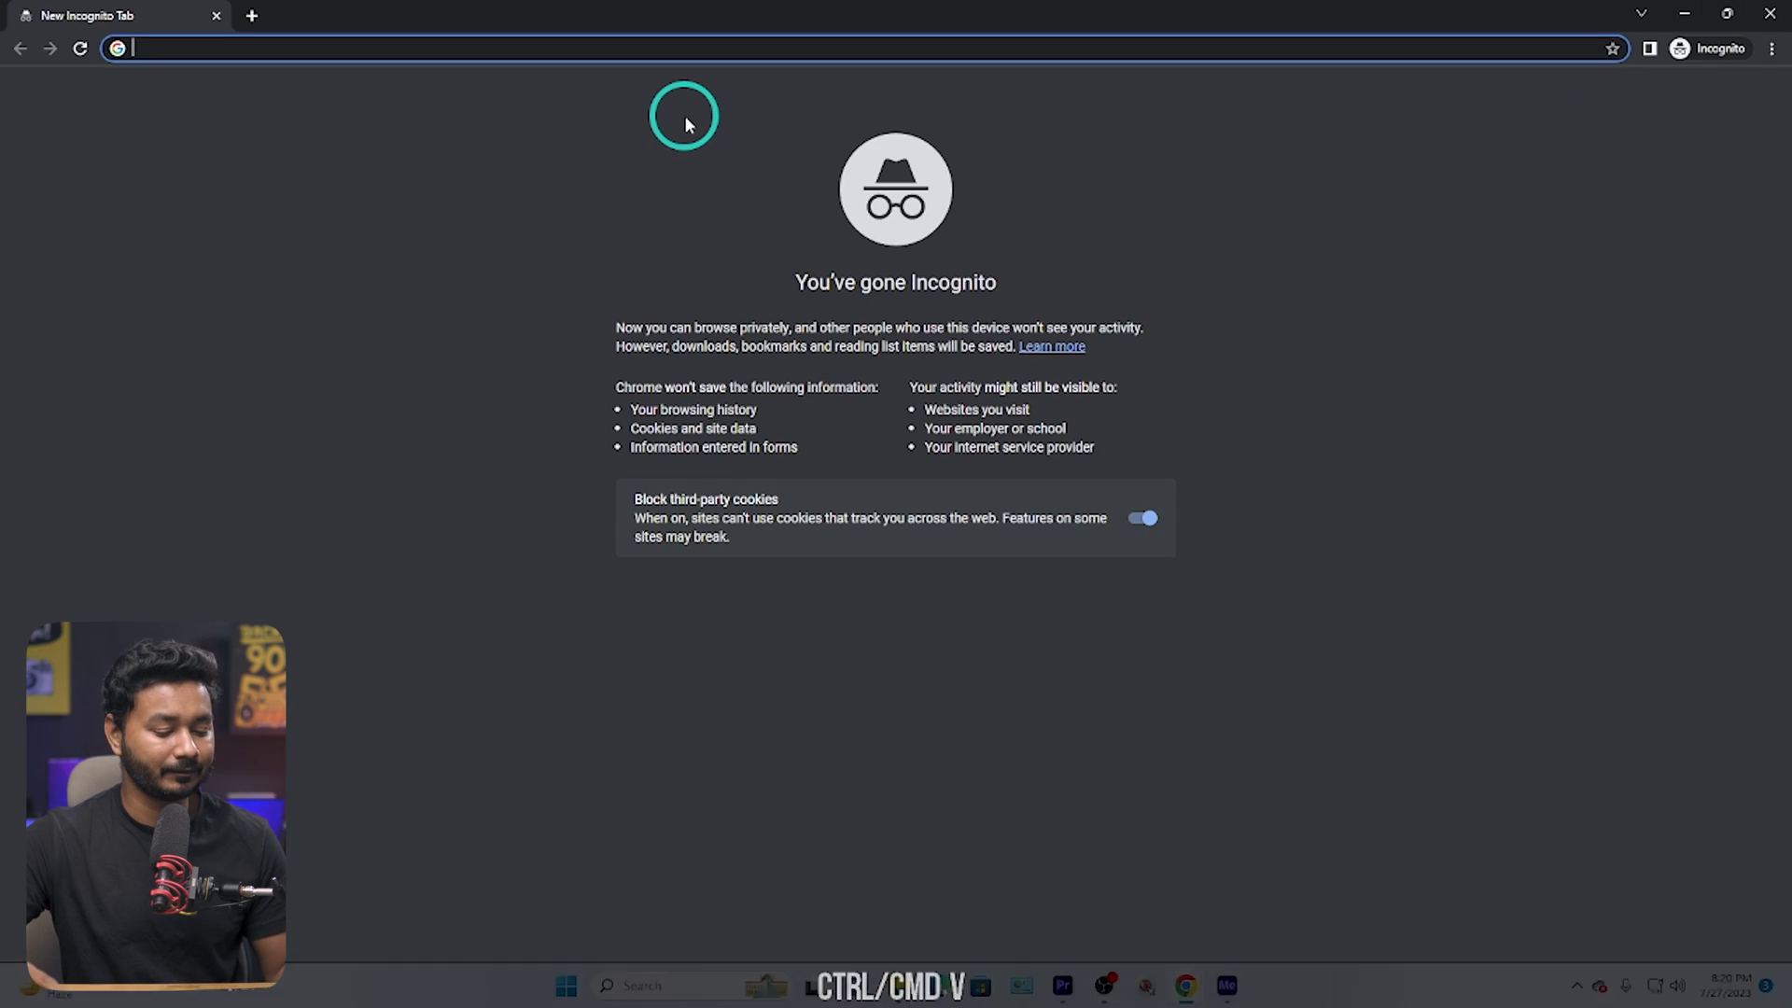
Step: Load the f.io review link and play Smart ads.mp4, pausing at 00:02 on the red shirt
type("https://f.io/C4ecD93N")
key("Return")
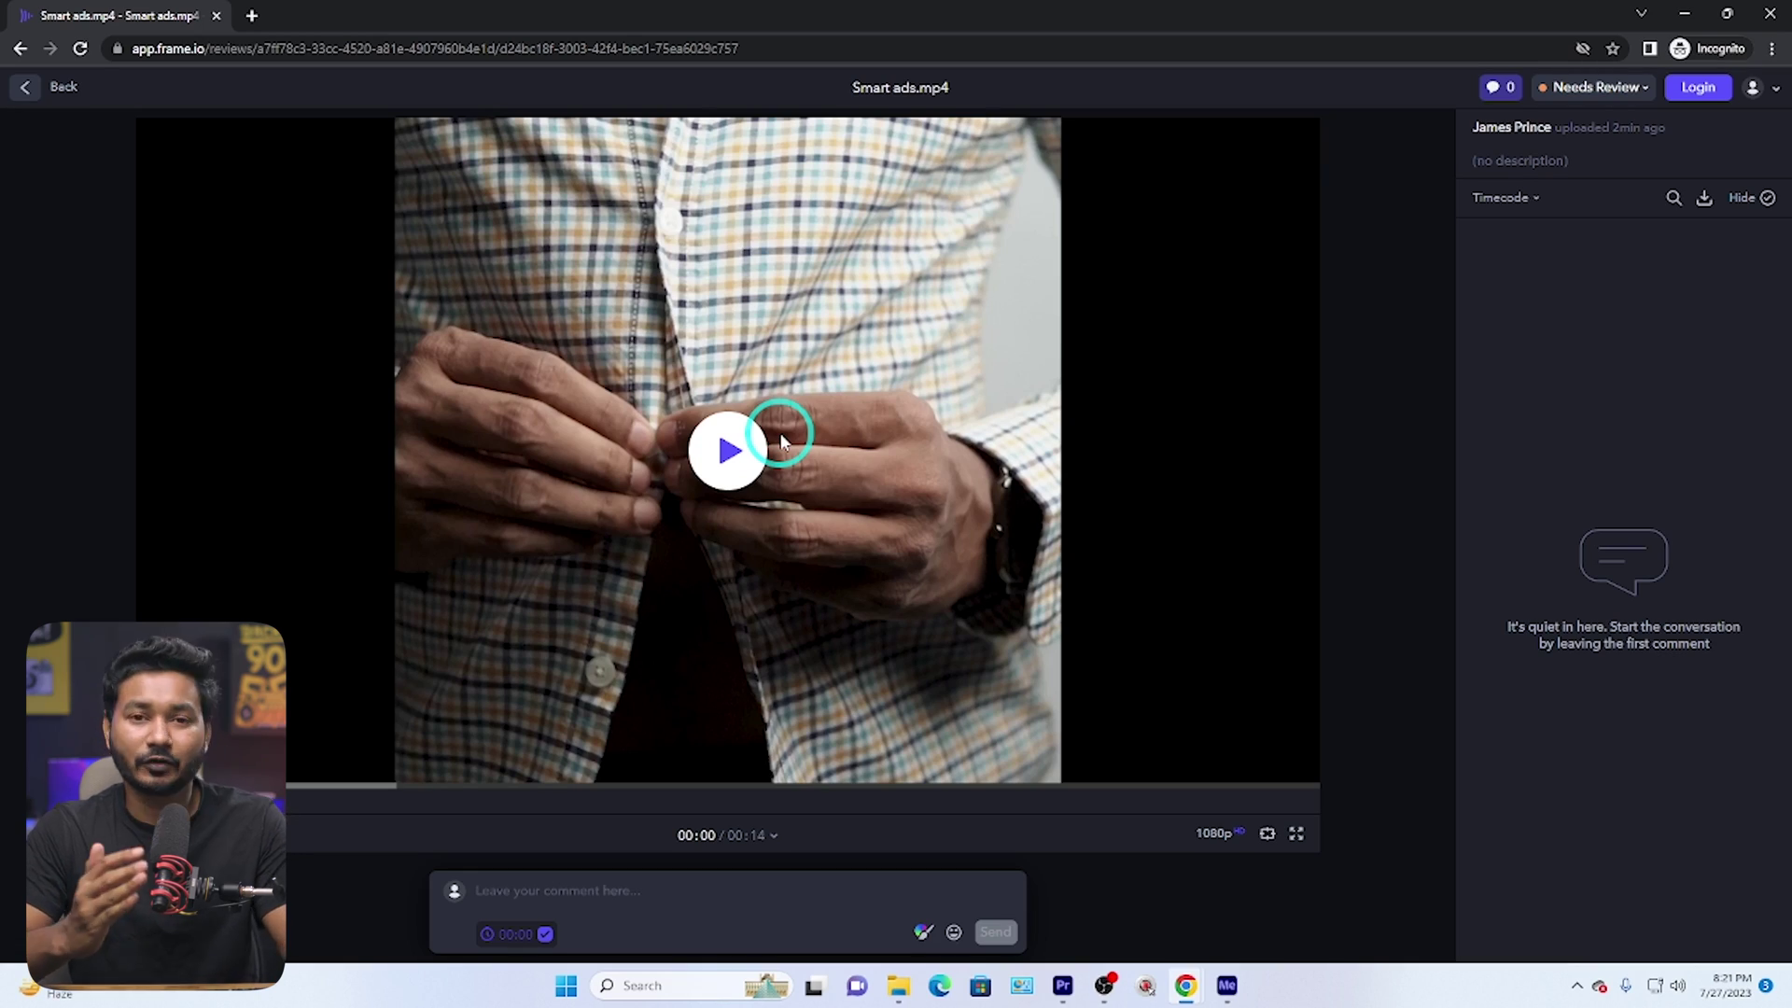
left_click(714, 458)
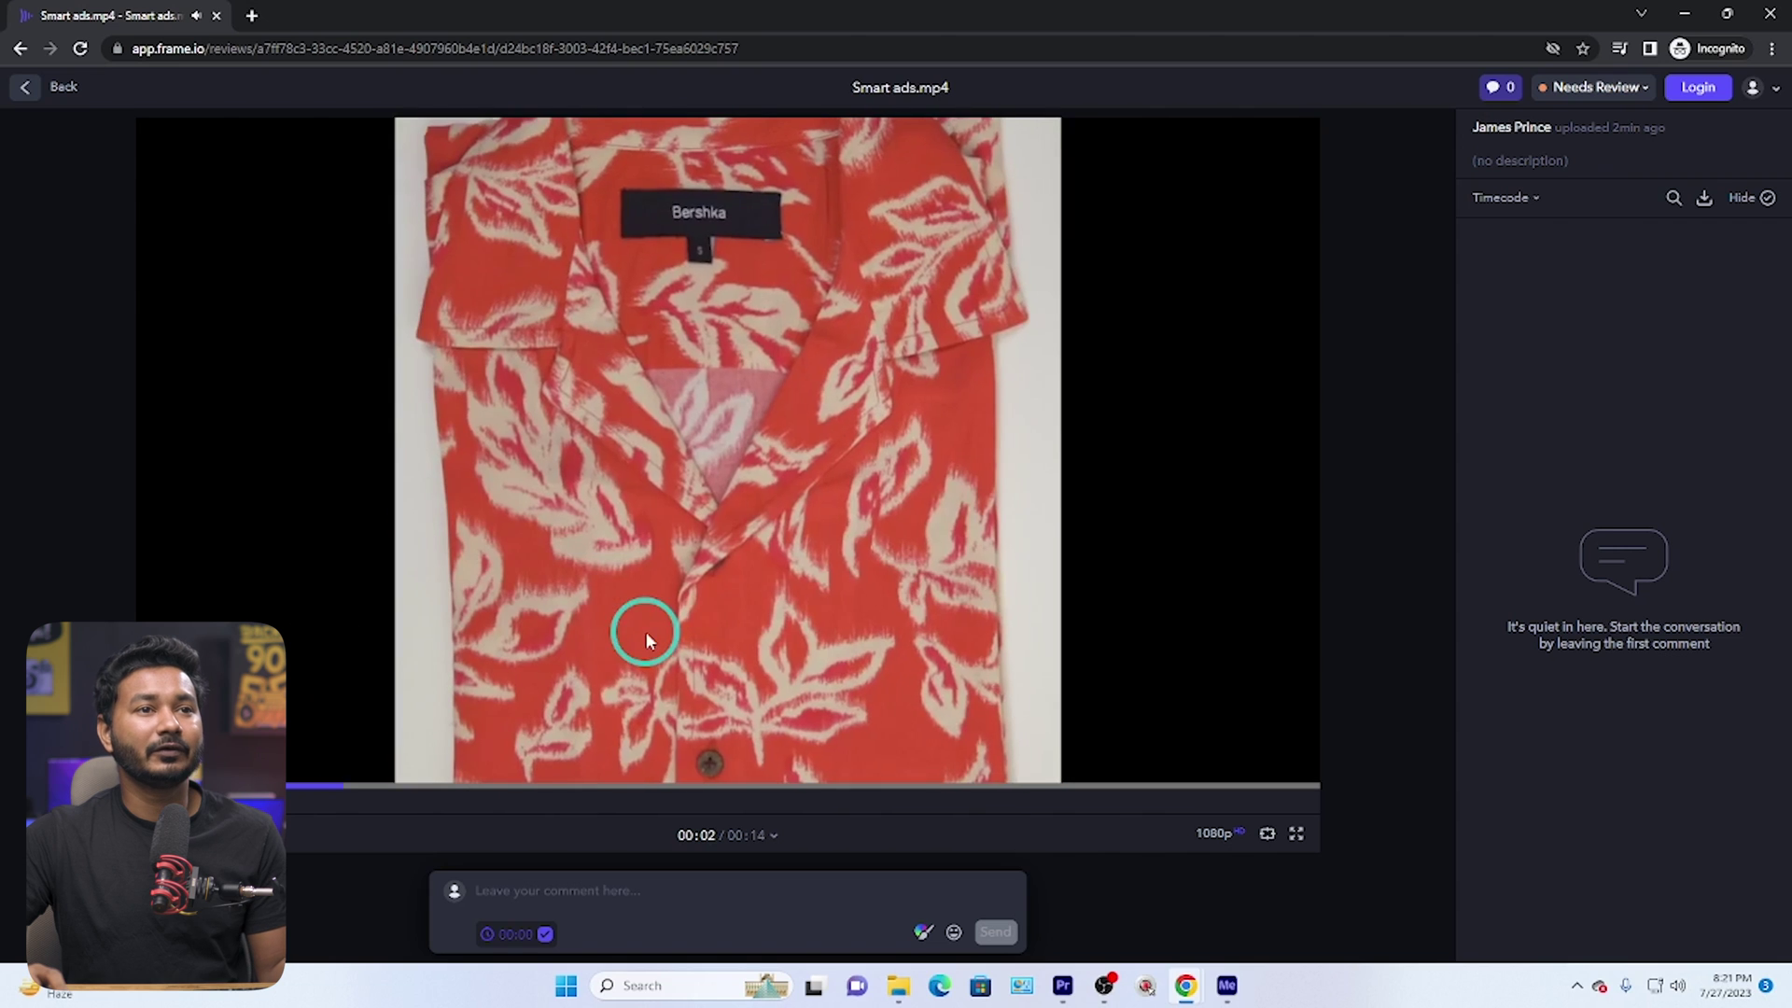
key("space")
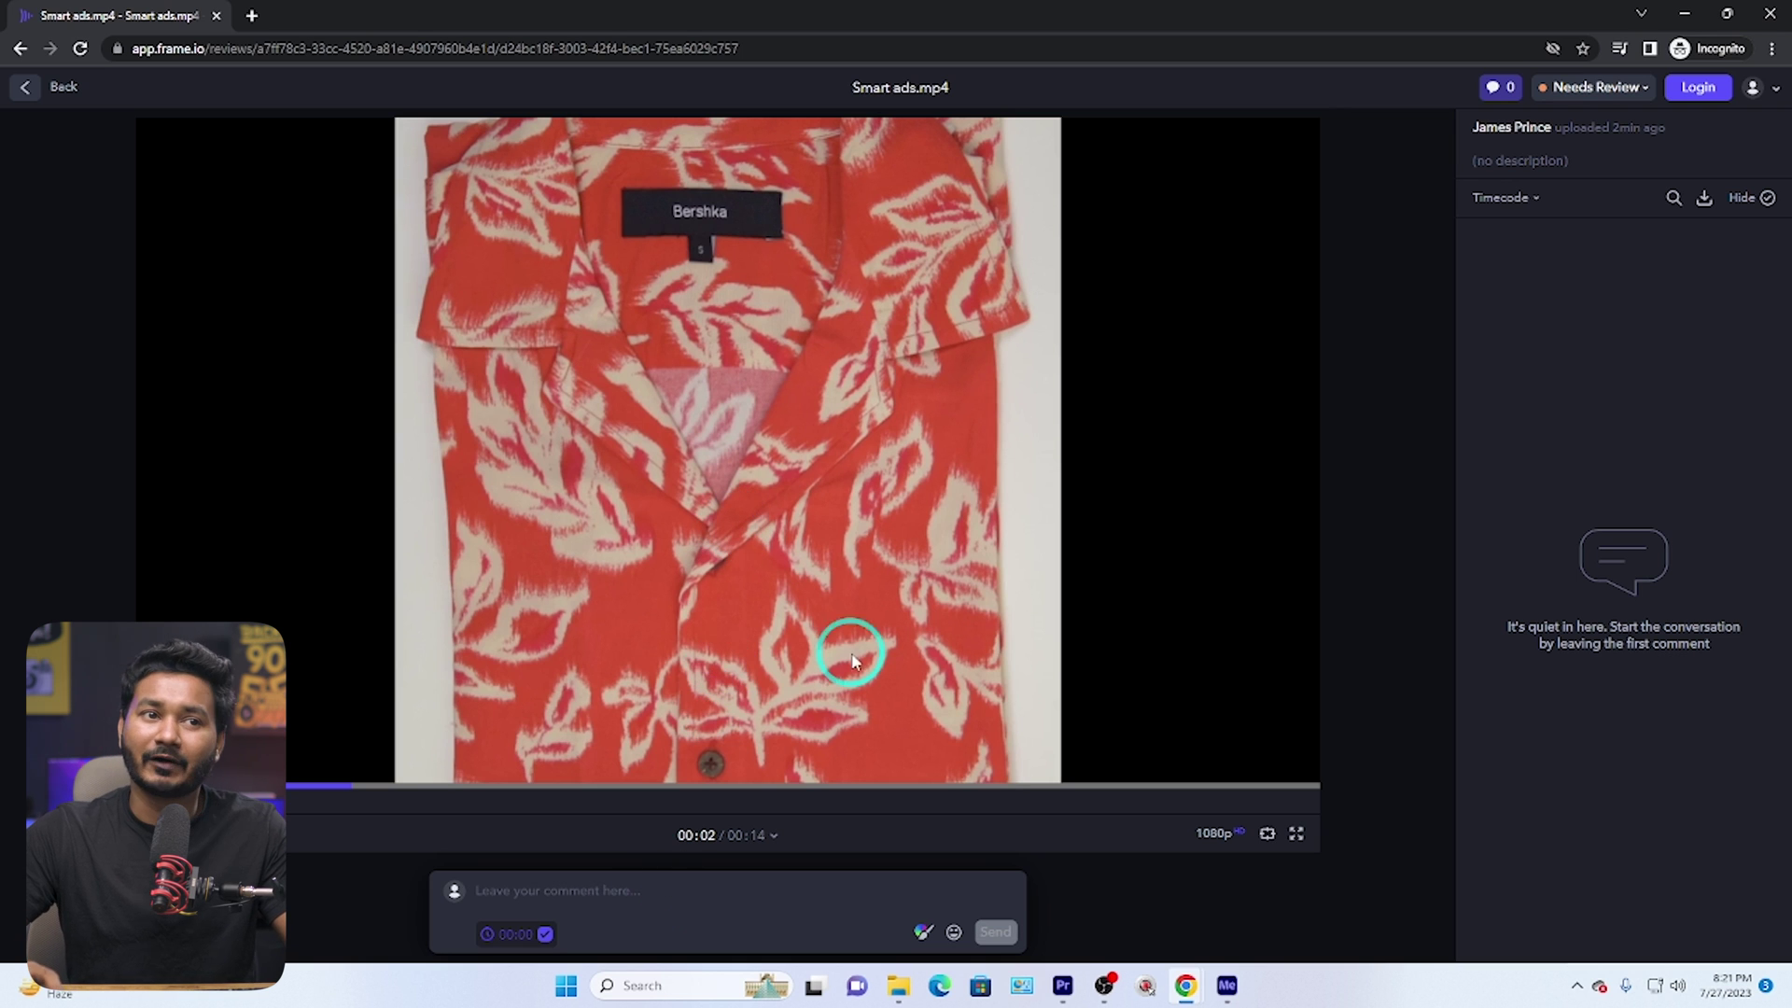
Step: Draft the 00:02 comment 'I dont want that' with orange and blue arrows and a blue box on the collar
left_click(596, 896)
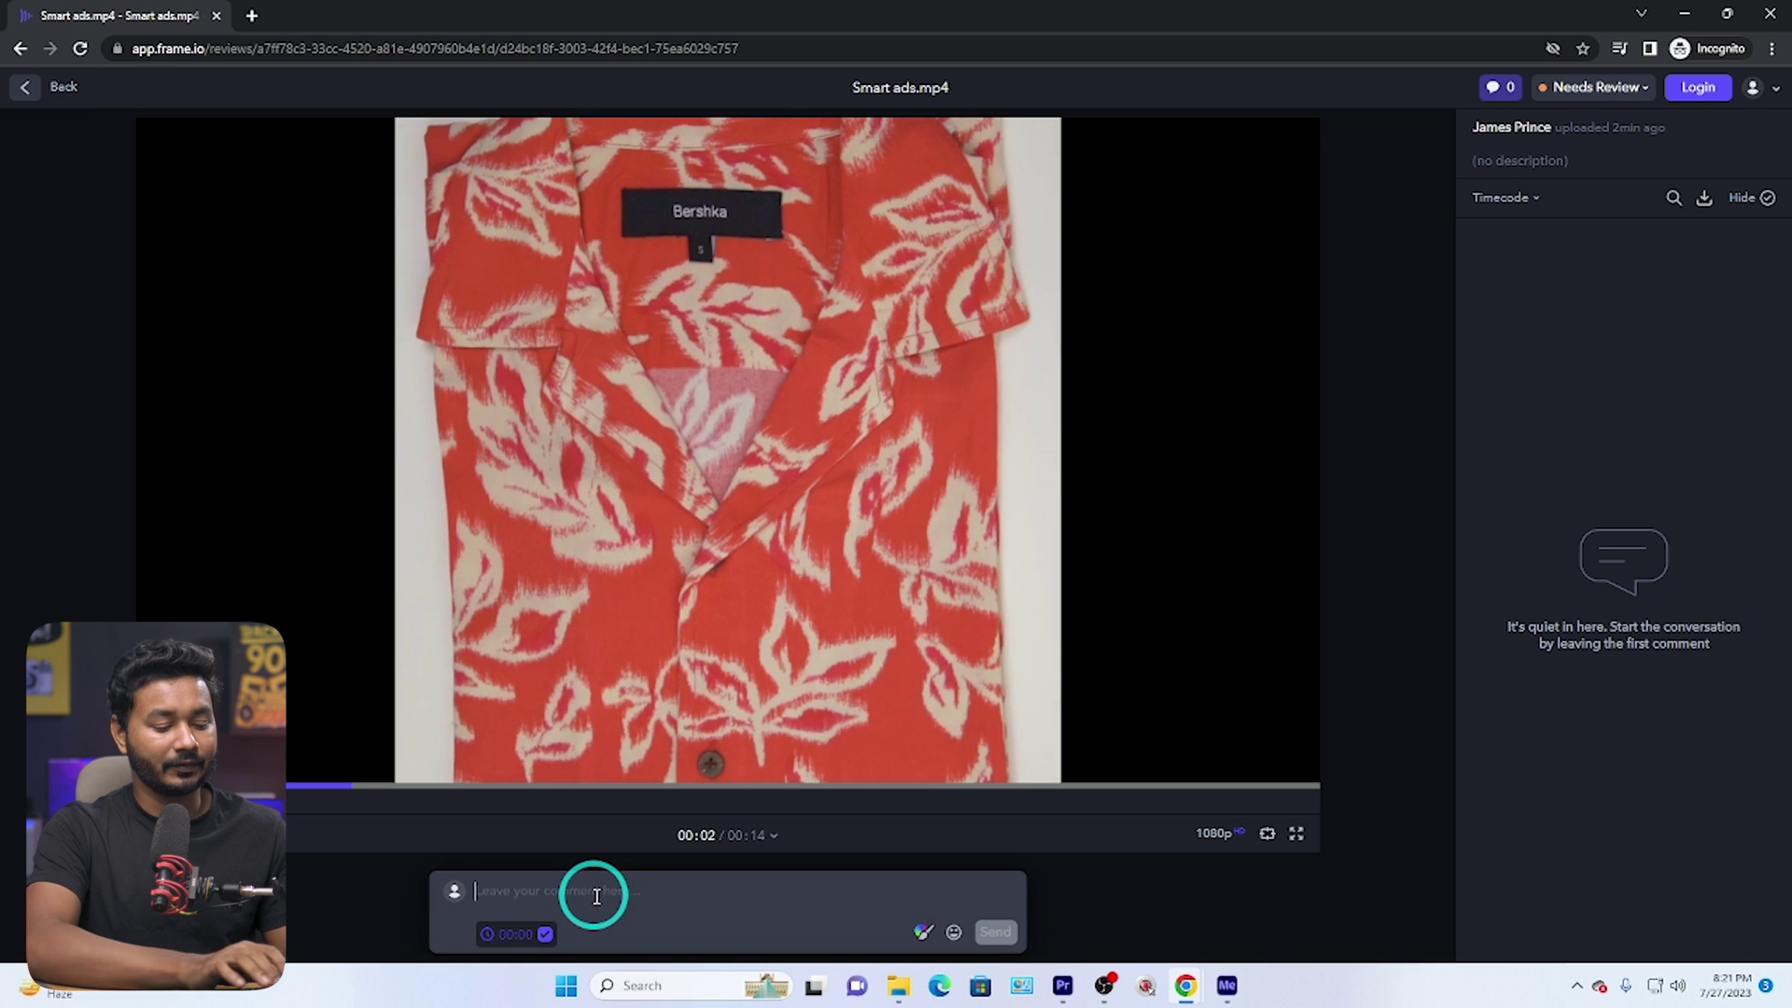
type("I ")
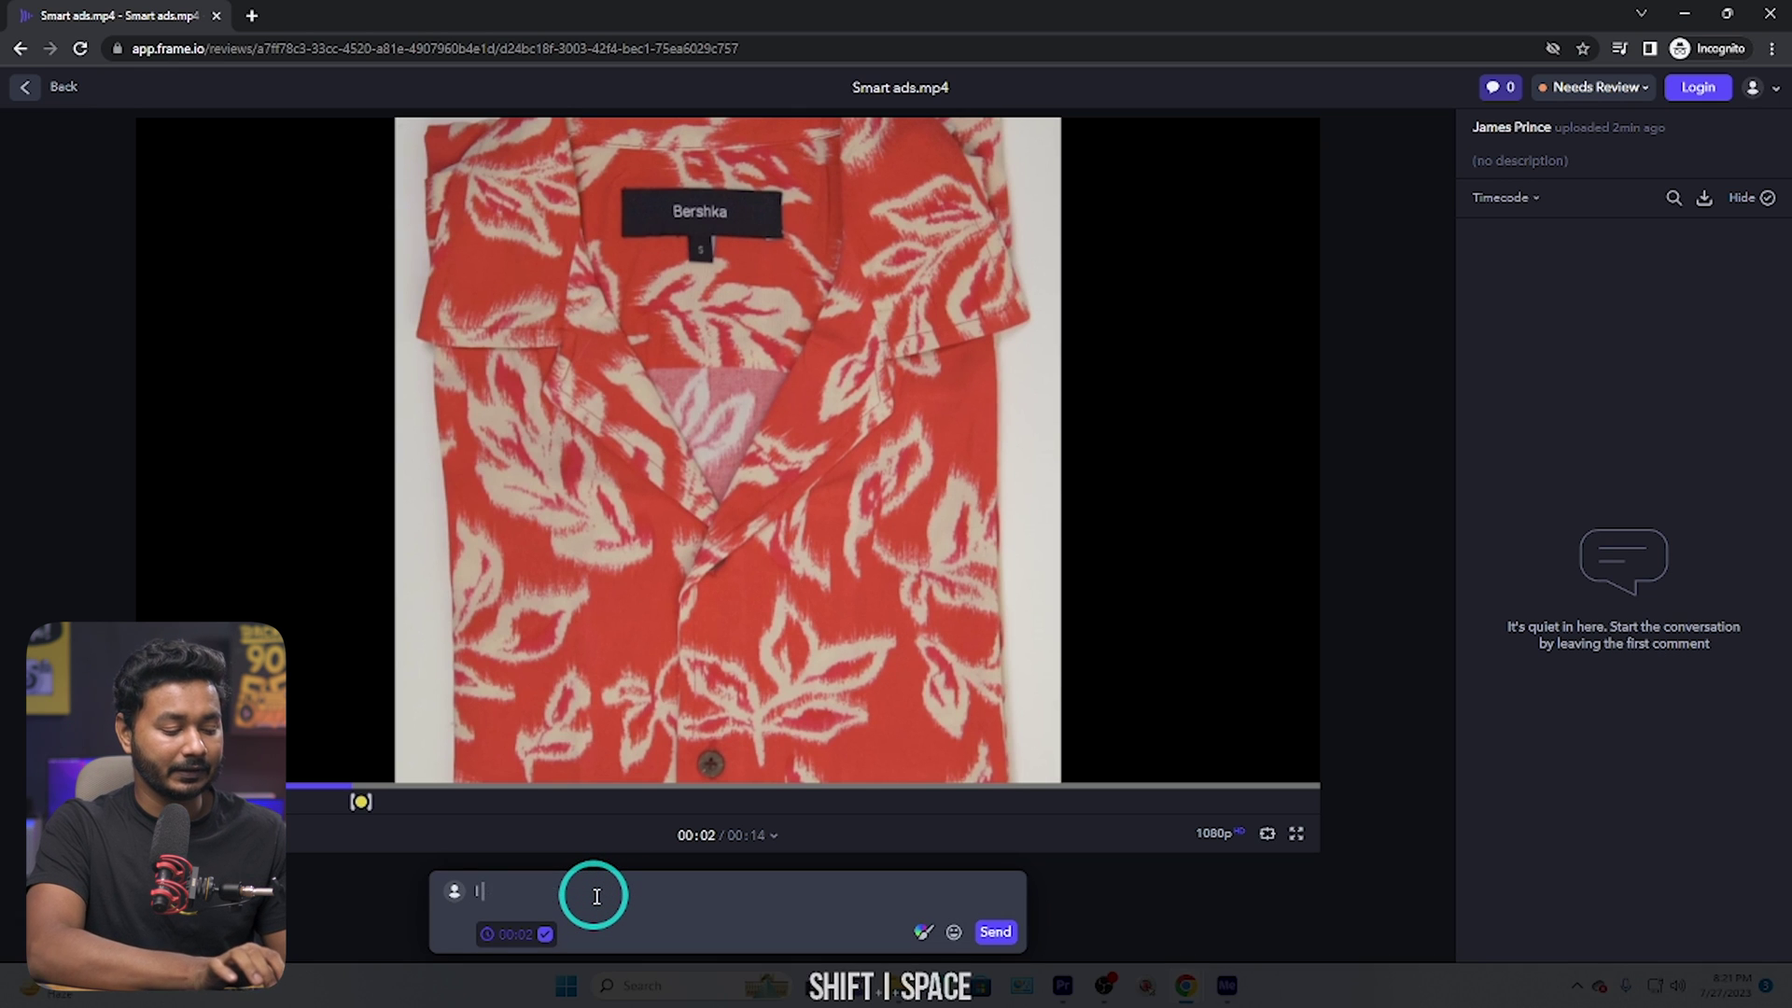
type("dont want")
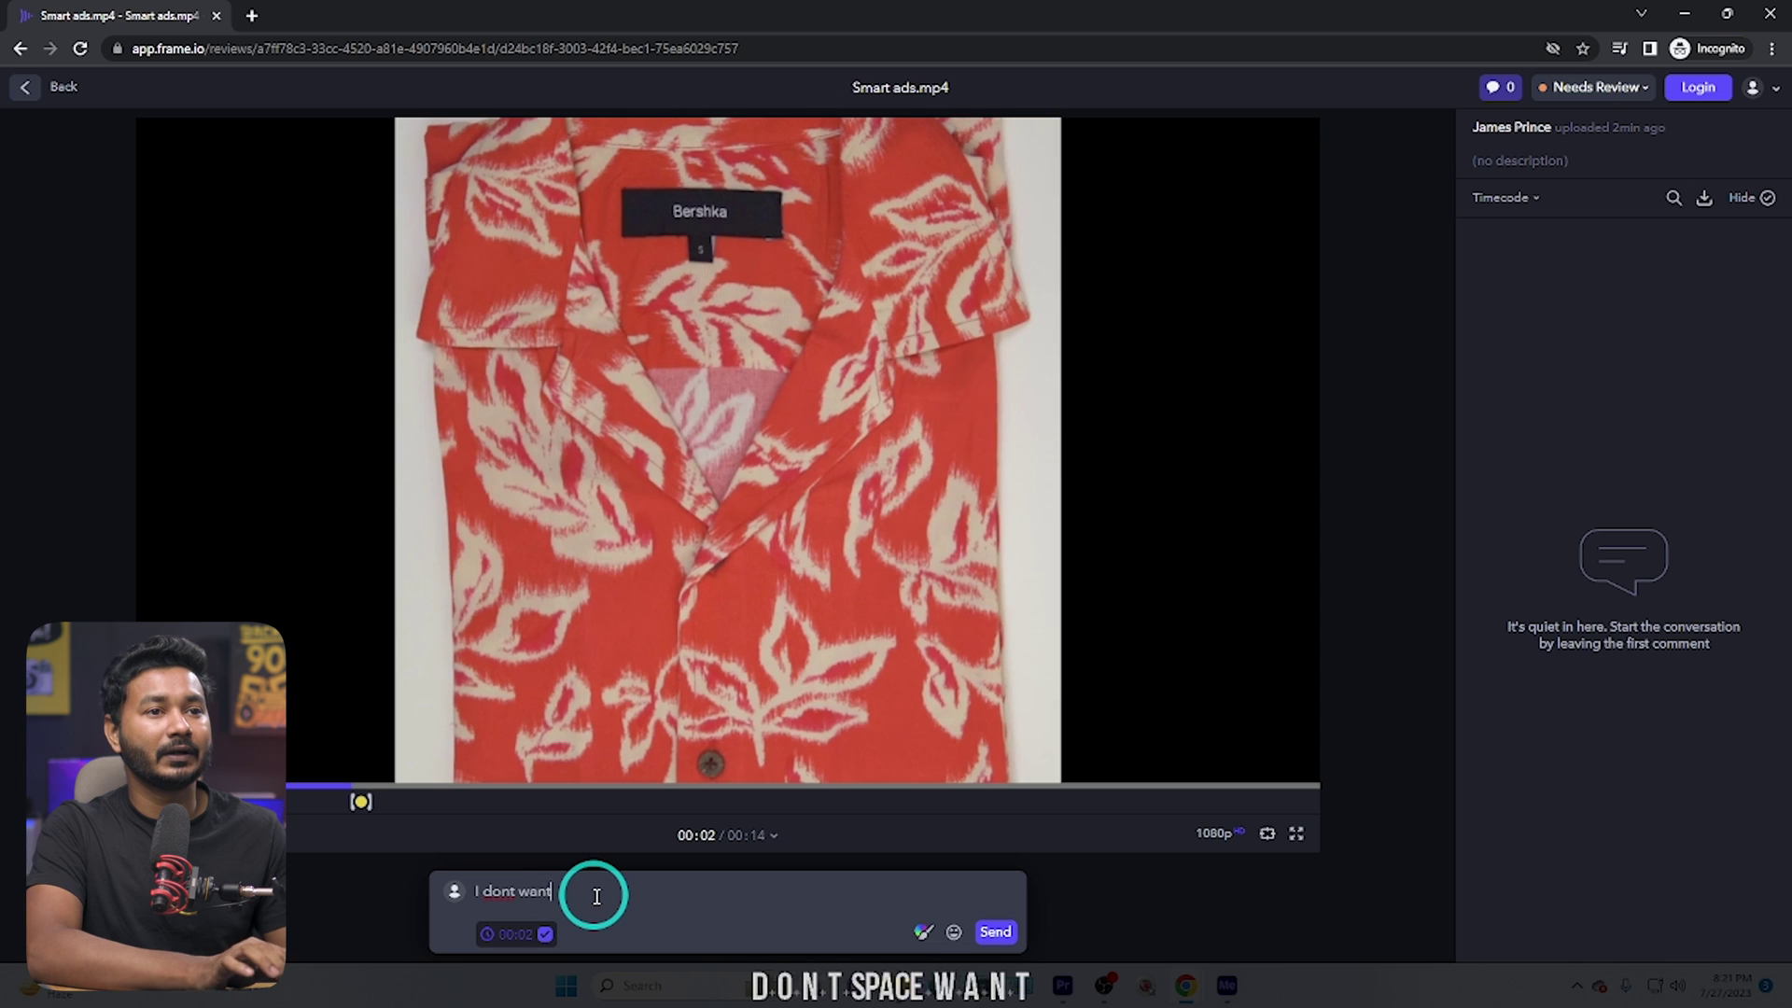
type(" that")
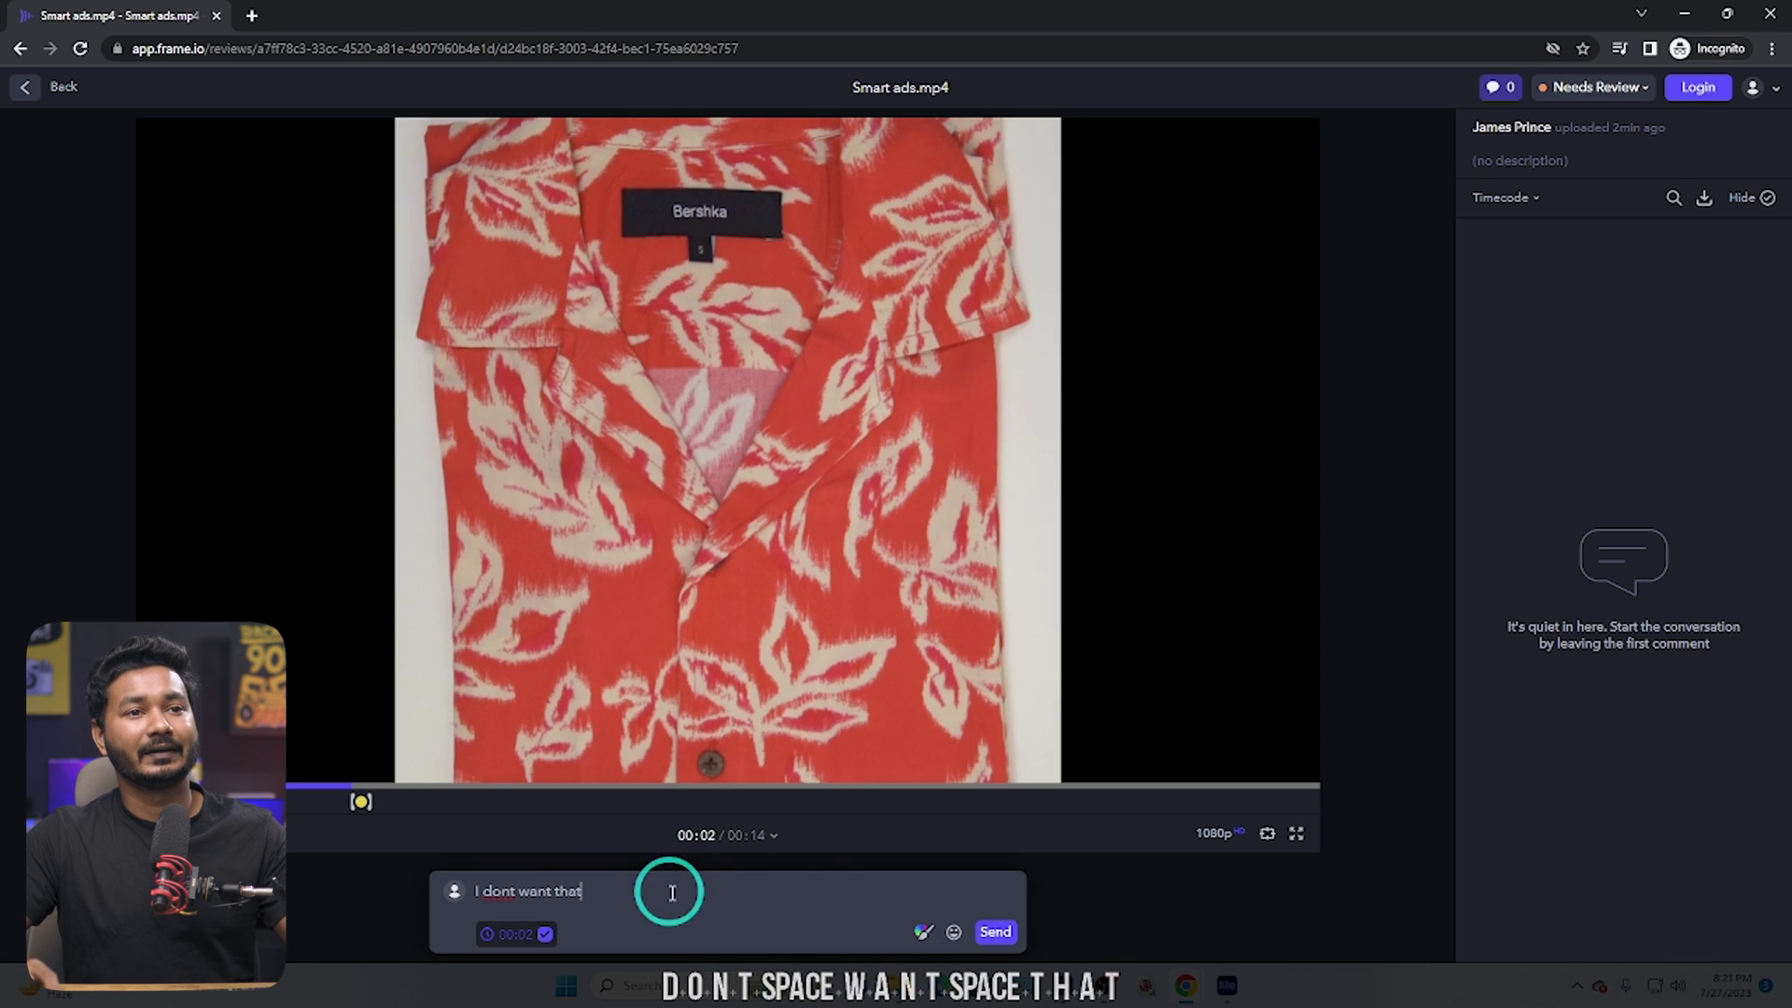
left_click(920, 933)
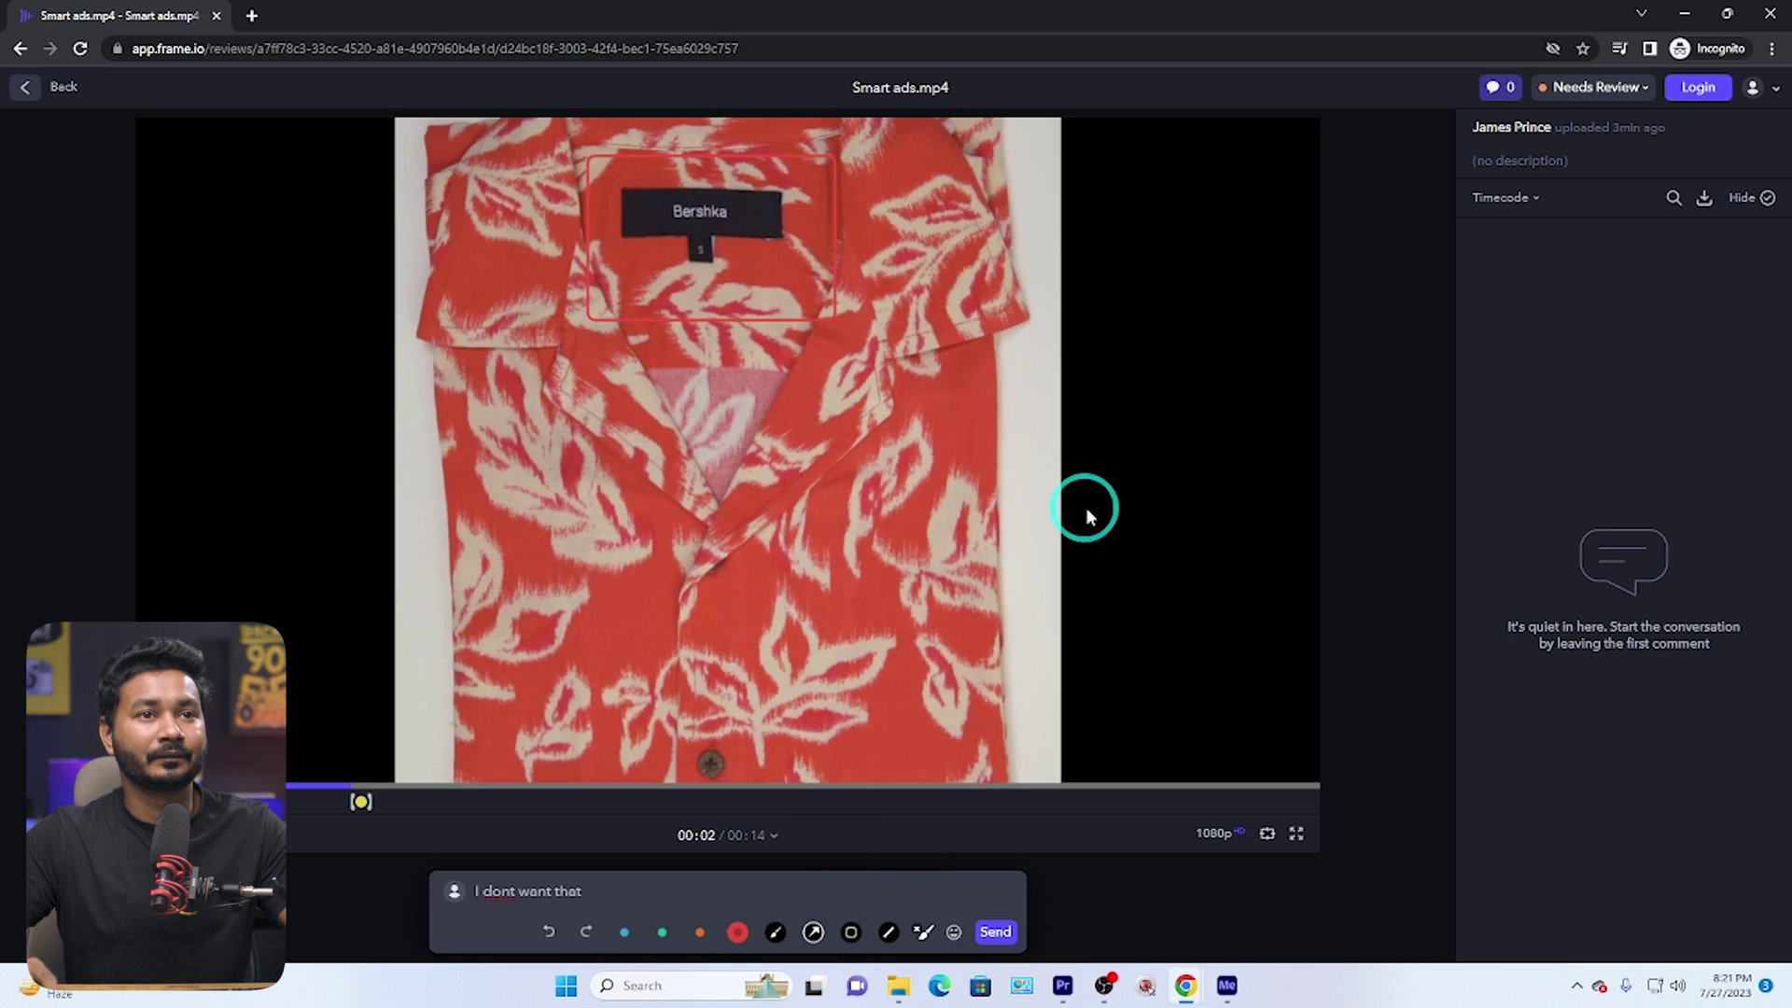
left_click_drag(763, 350, 808, 336)
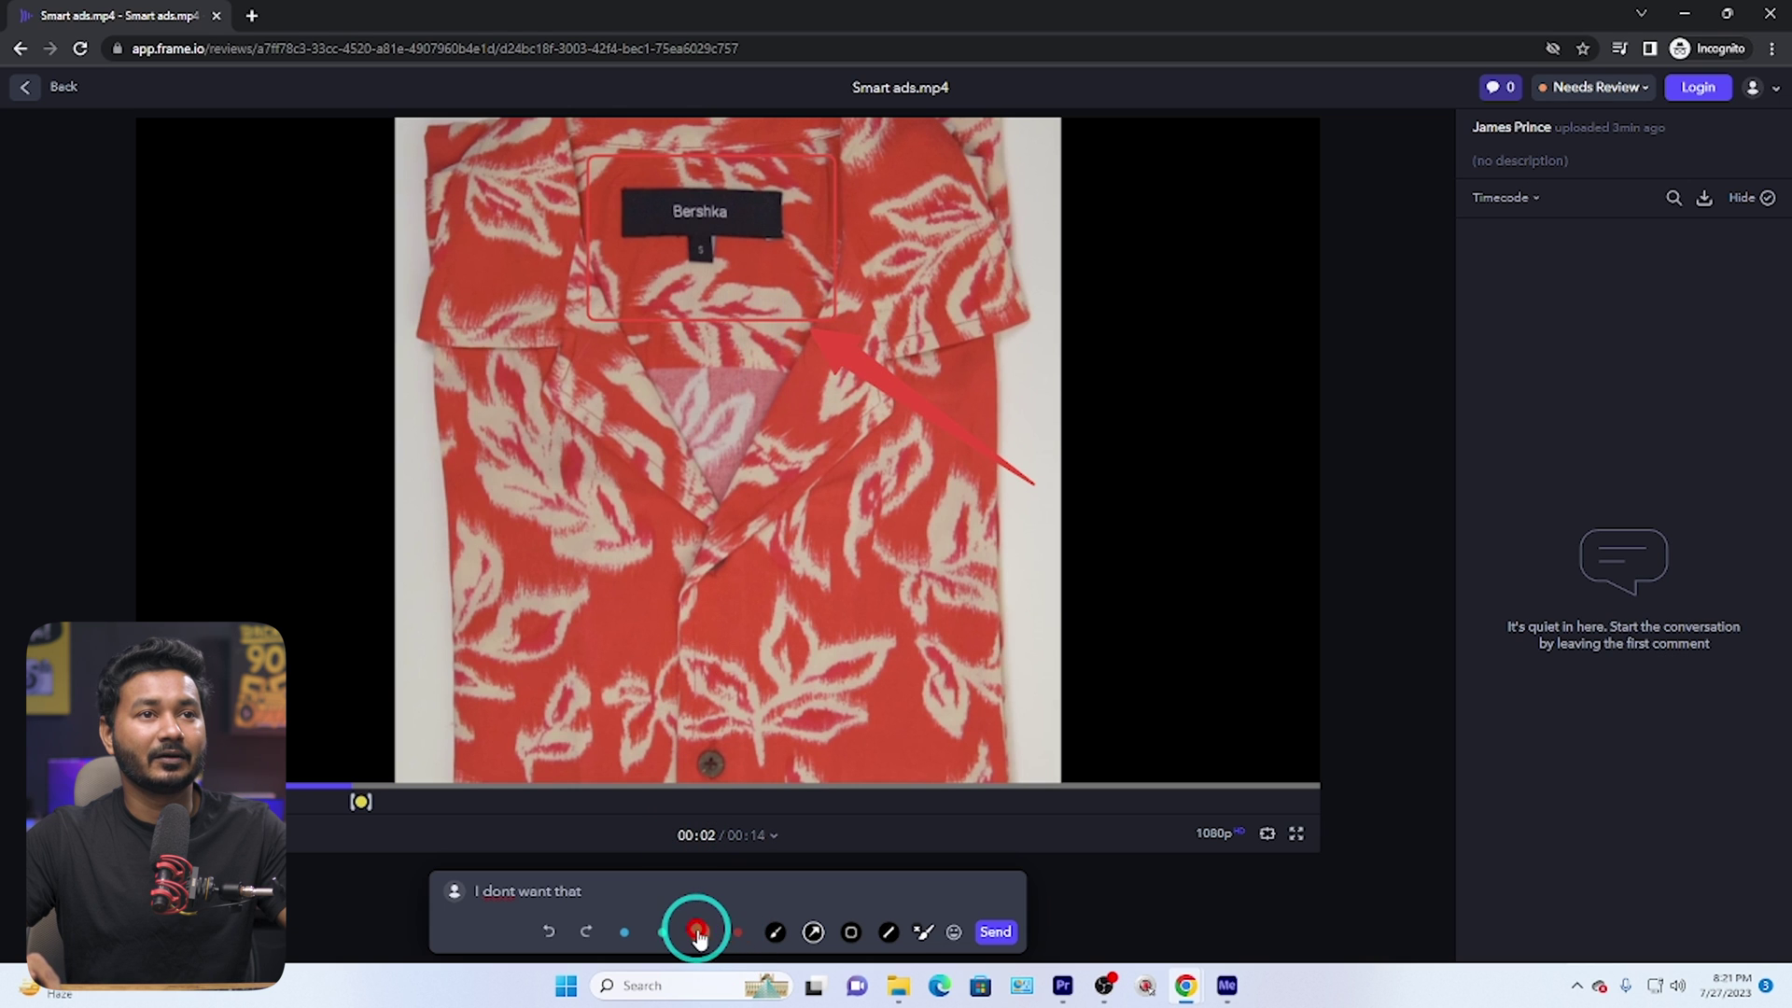
left_click_drag(943, 425, 830, 355)
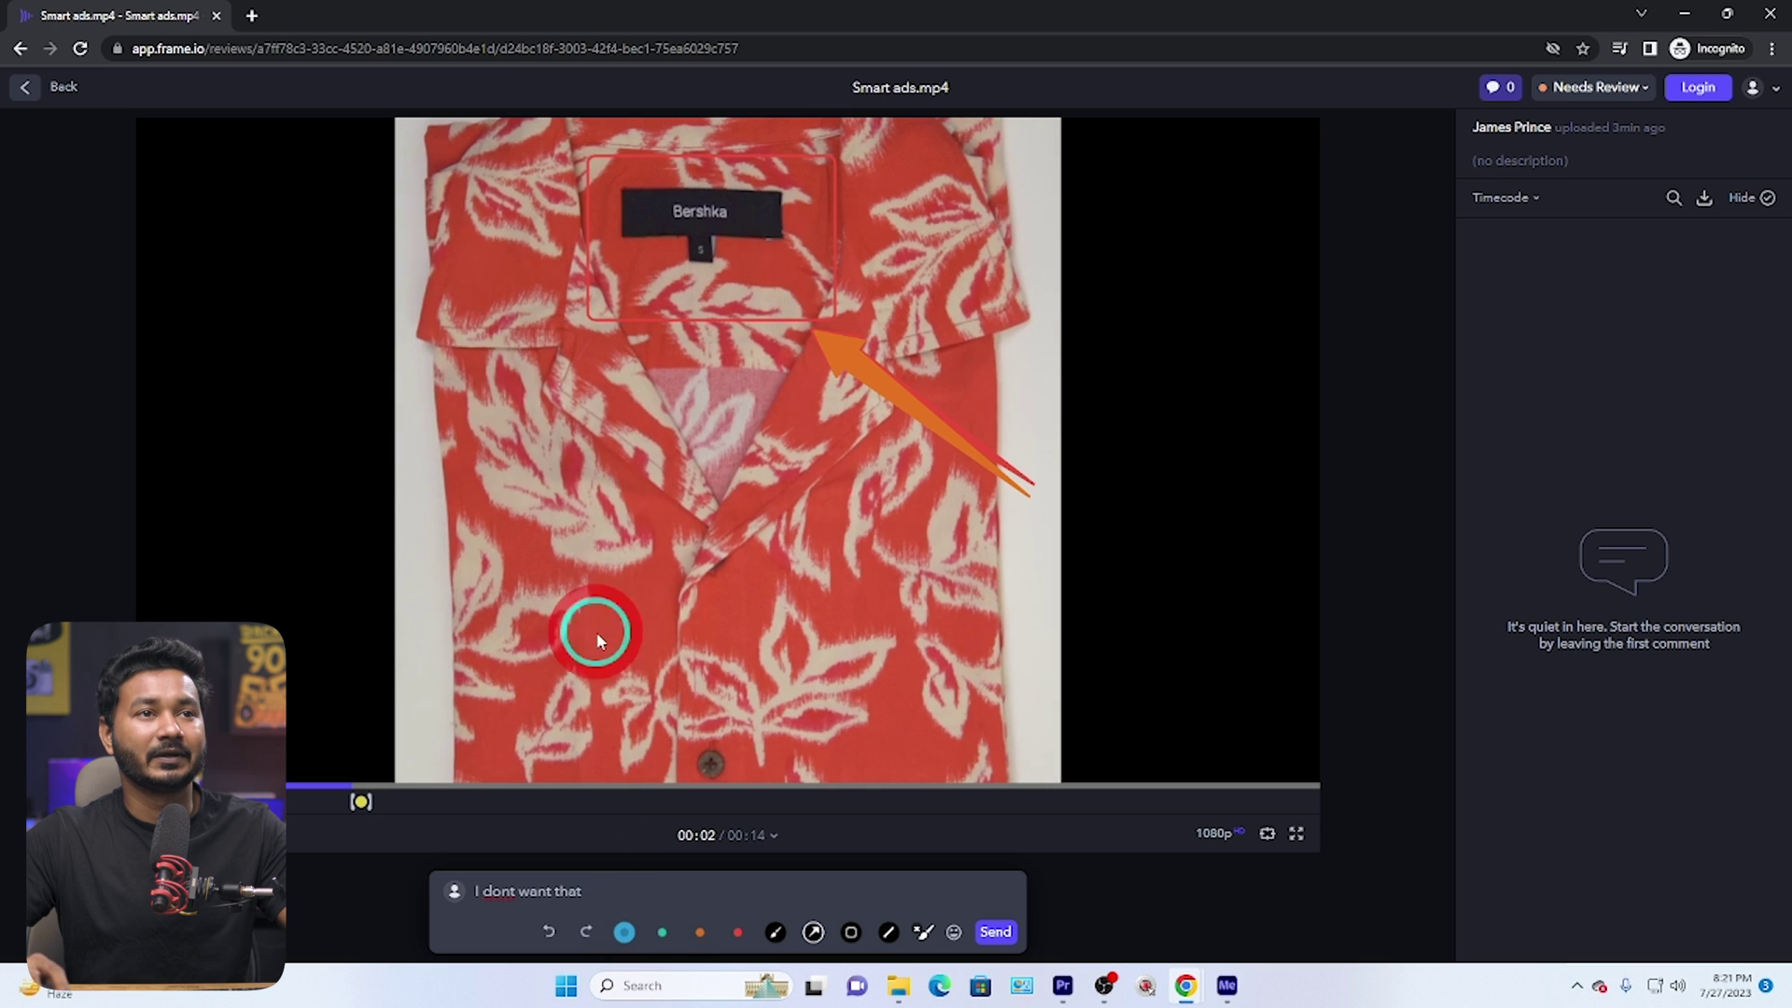
mouse_move(546, 466)
left_mouse_down()
mouse_move(632, 360)
mouse_move(677, 364)
left_mouse_up()
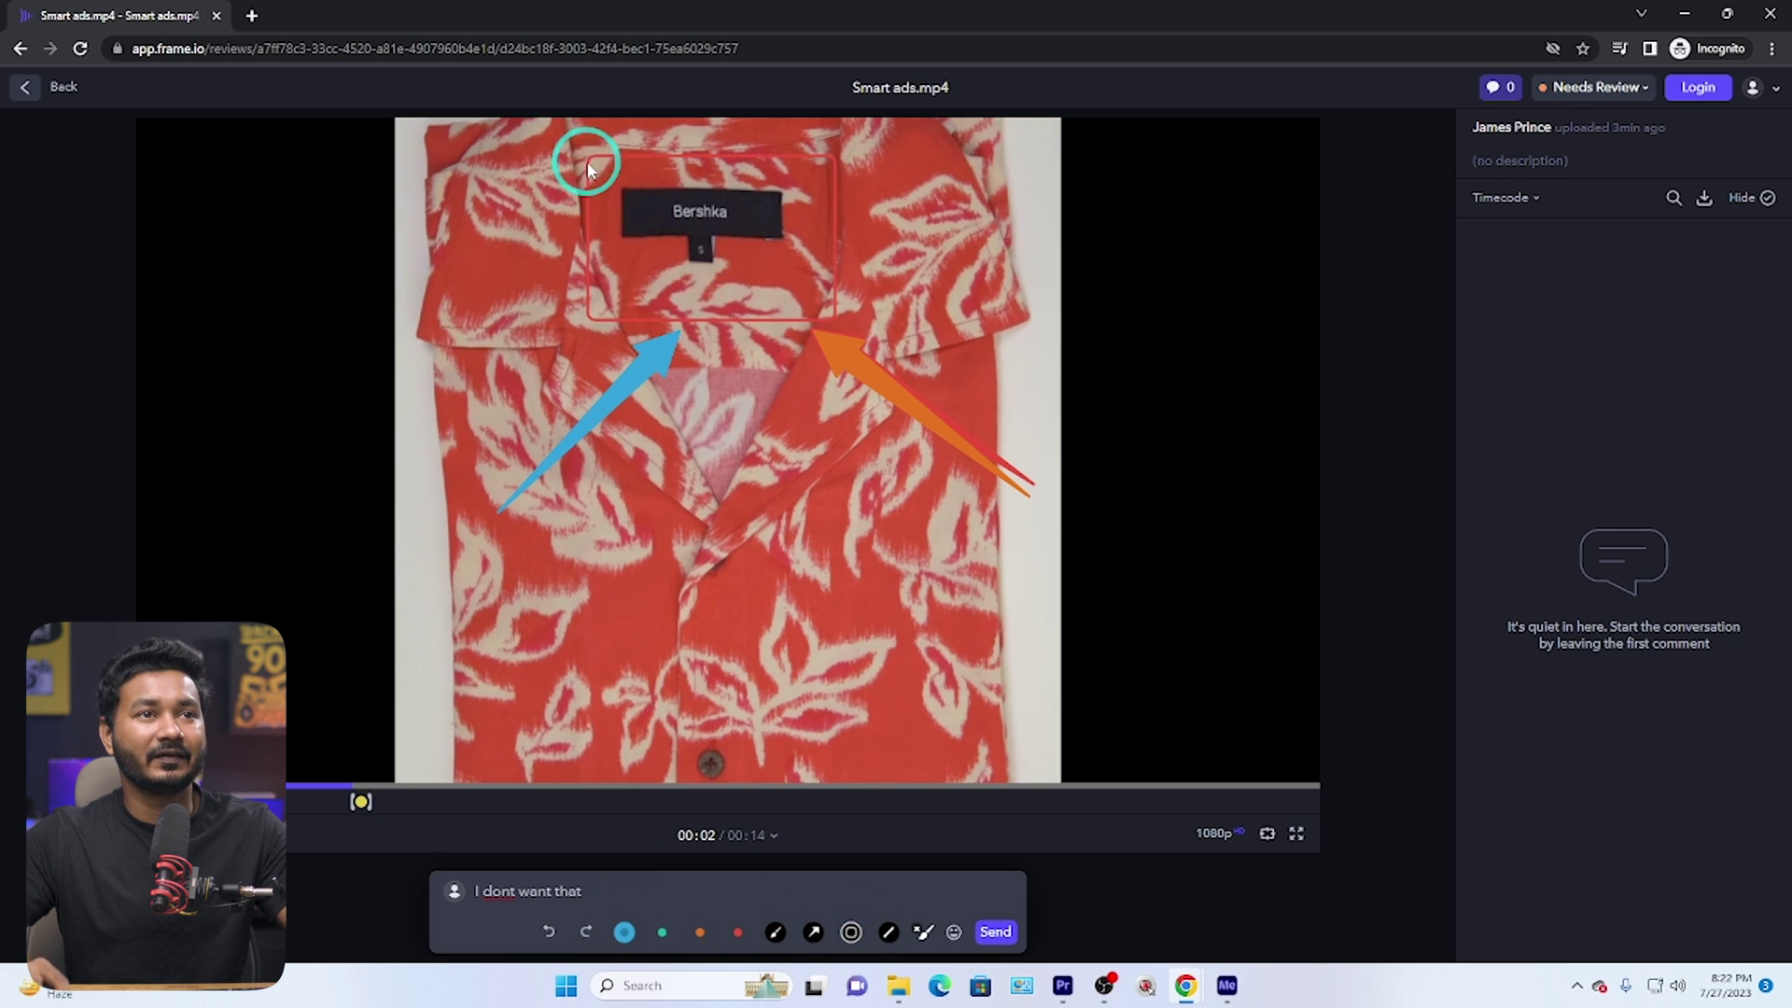
mouse_move(816, 373)
left_mouse_down()
mouse_move(880, 388)
mouse_move(971, 843)
mouse_move(880, 740)
mouse_move(866, 752)
left_mouse_up()
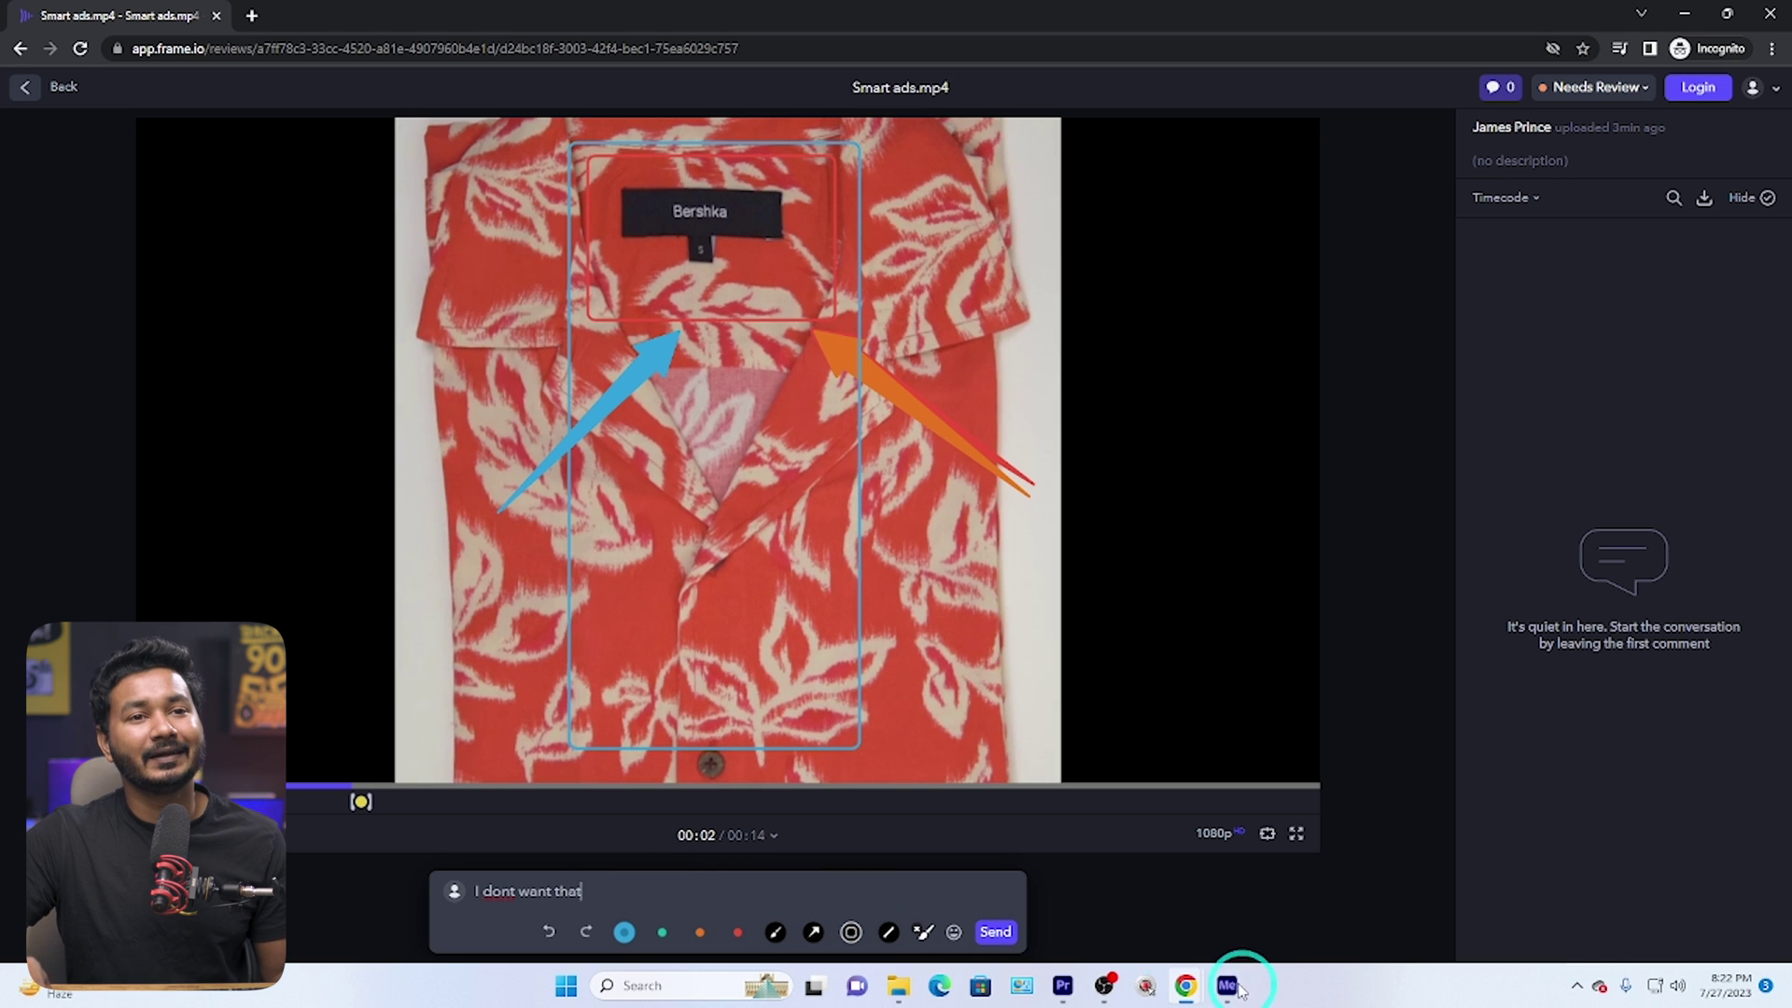
Step: Post the 00:02 comment after entering the commenter's e-mail and name, then display its drawings
left_click(996, 932)
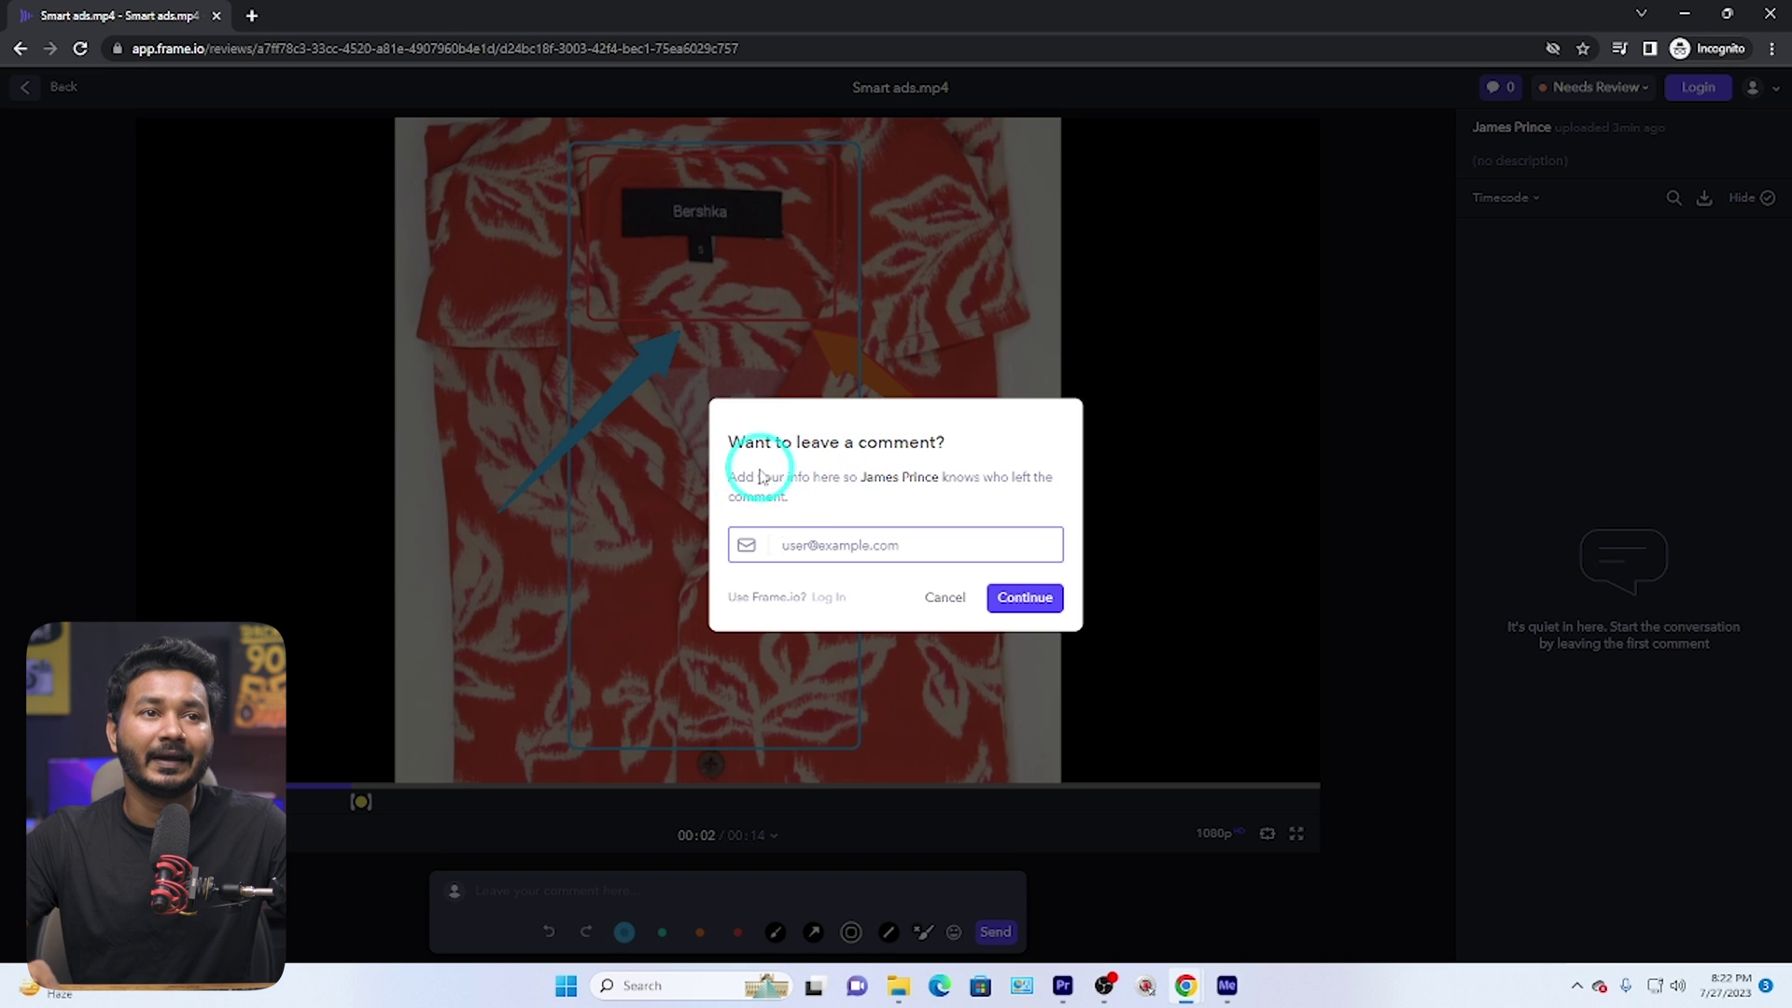
left_click(880, 542)
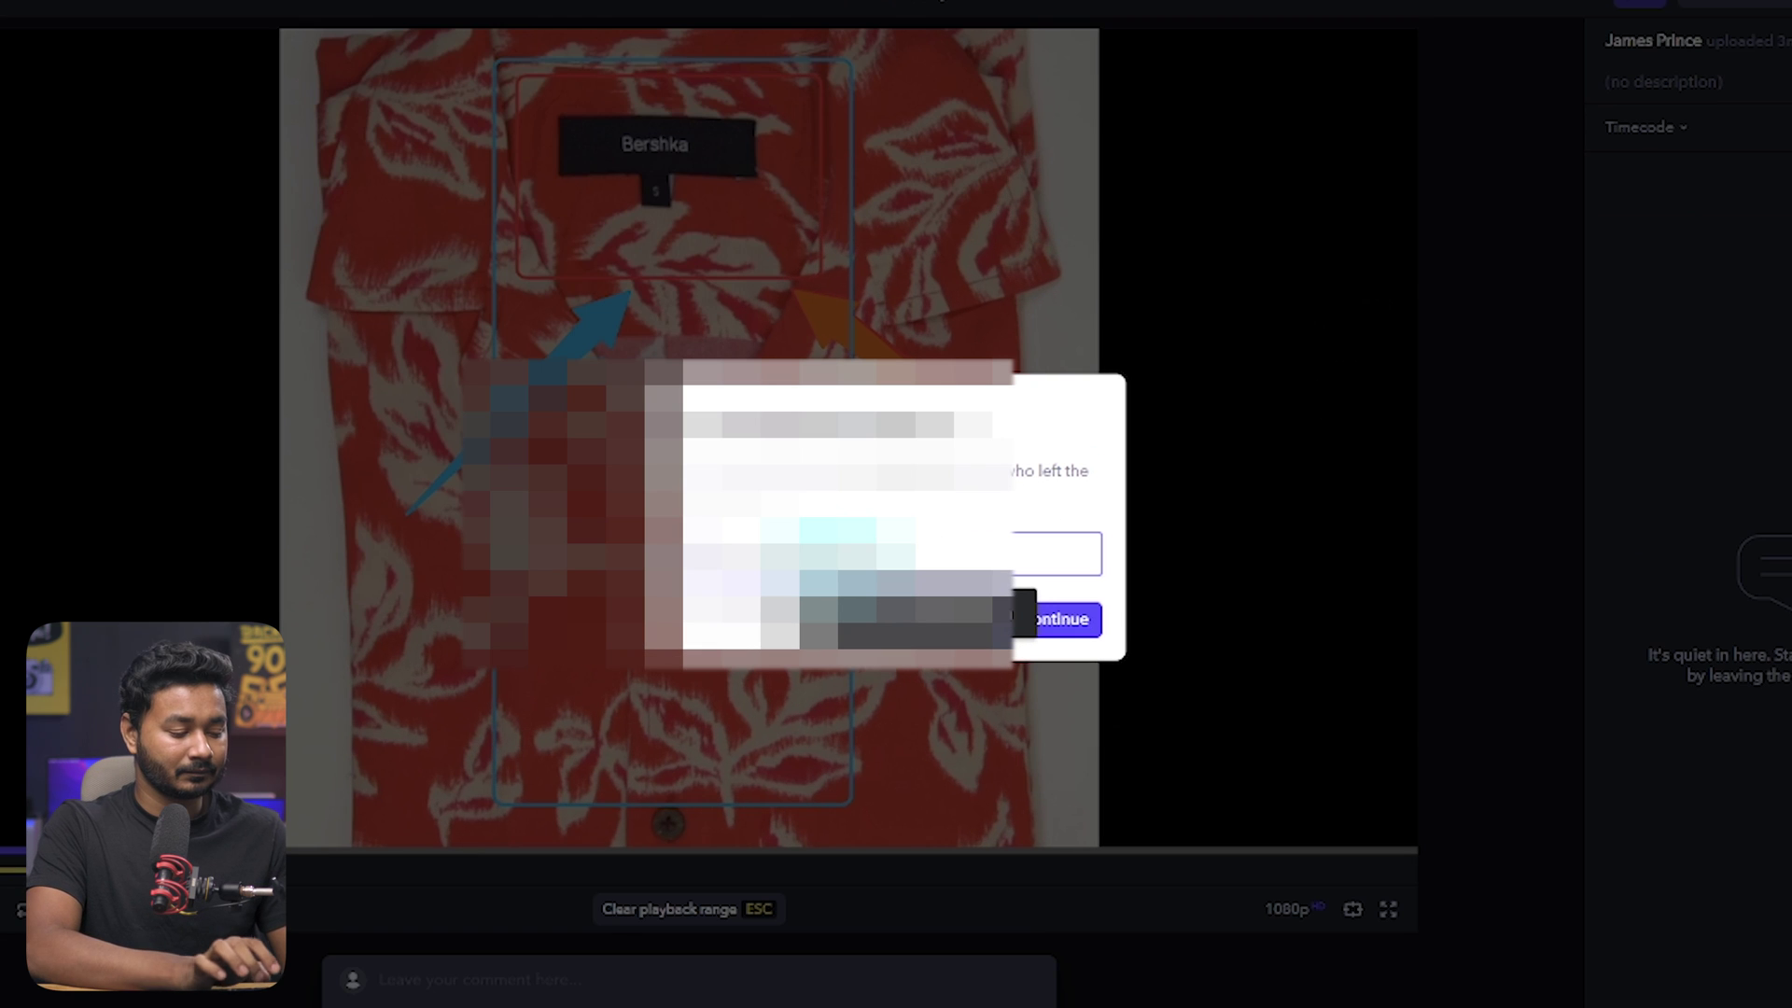
left_click(858, 606)
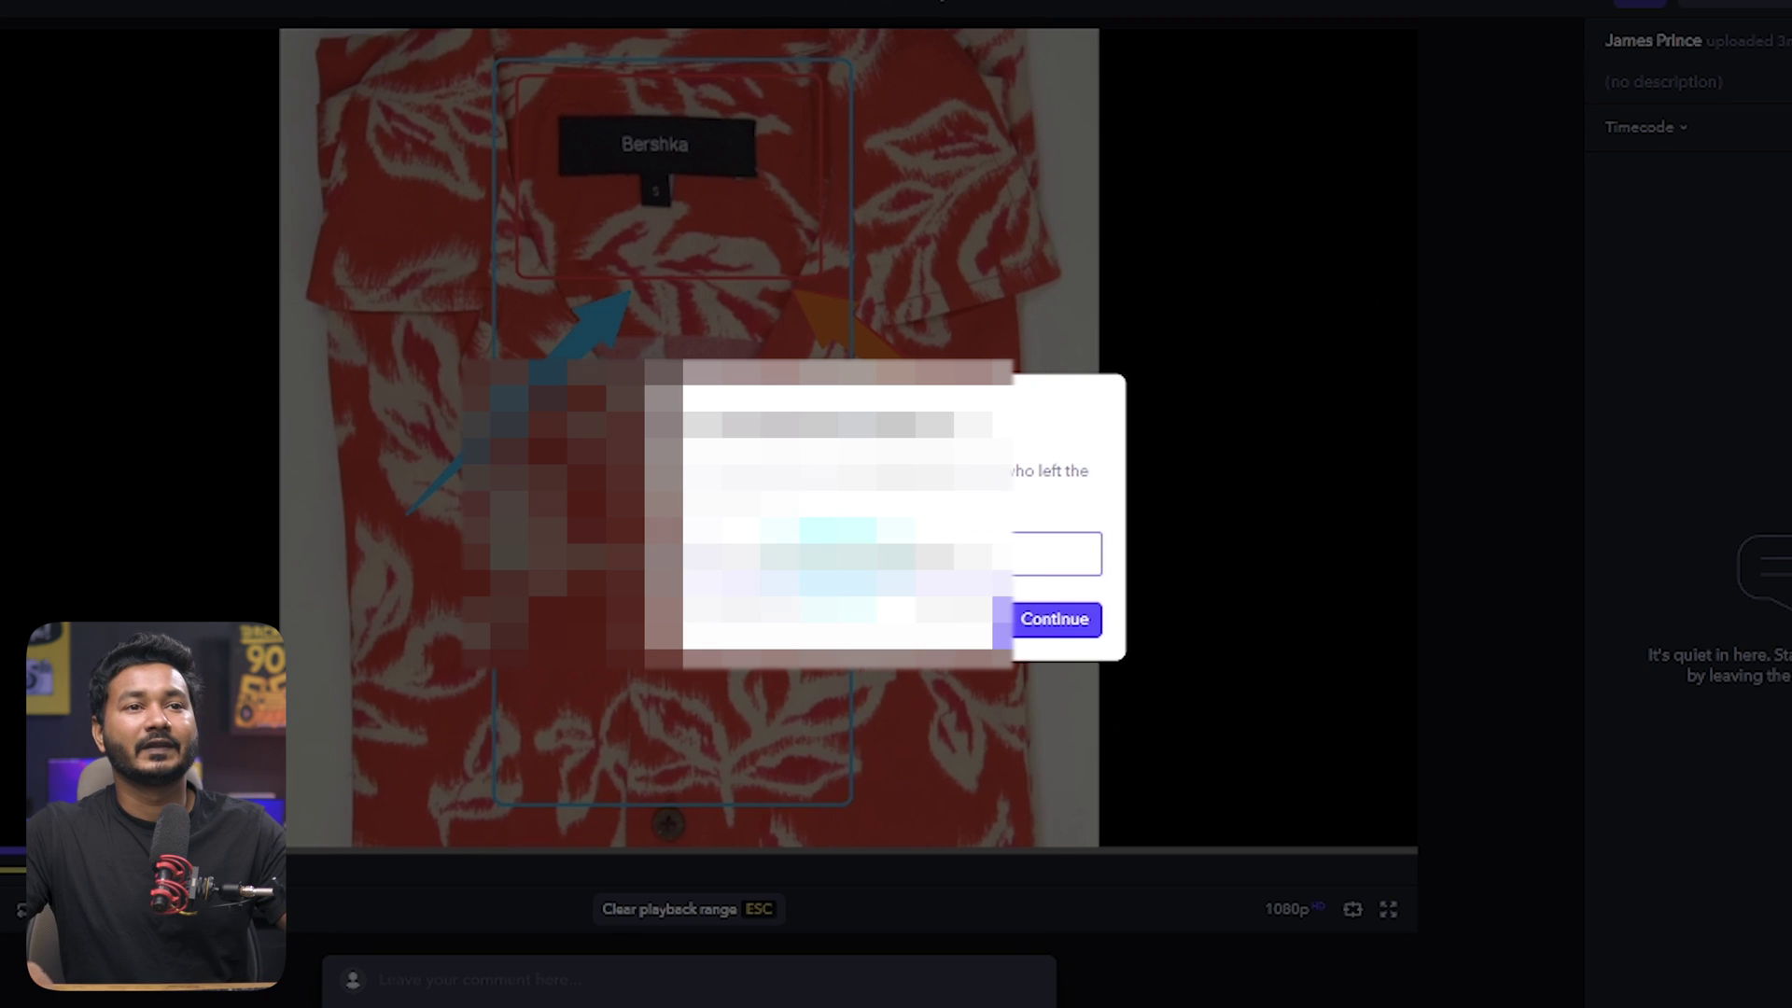
left_click(1036, 619)
left_click(756, 667)
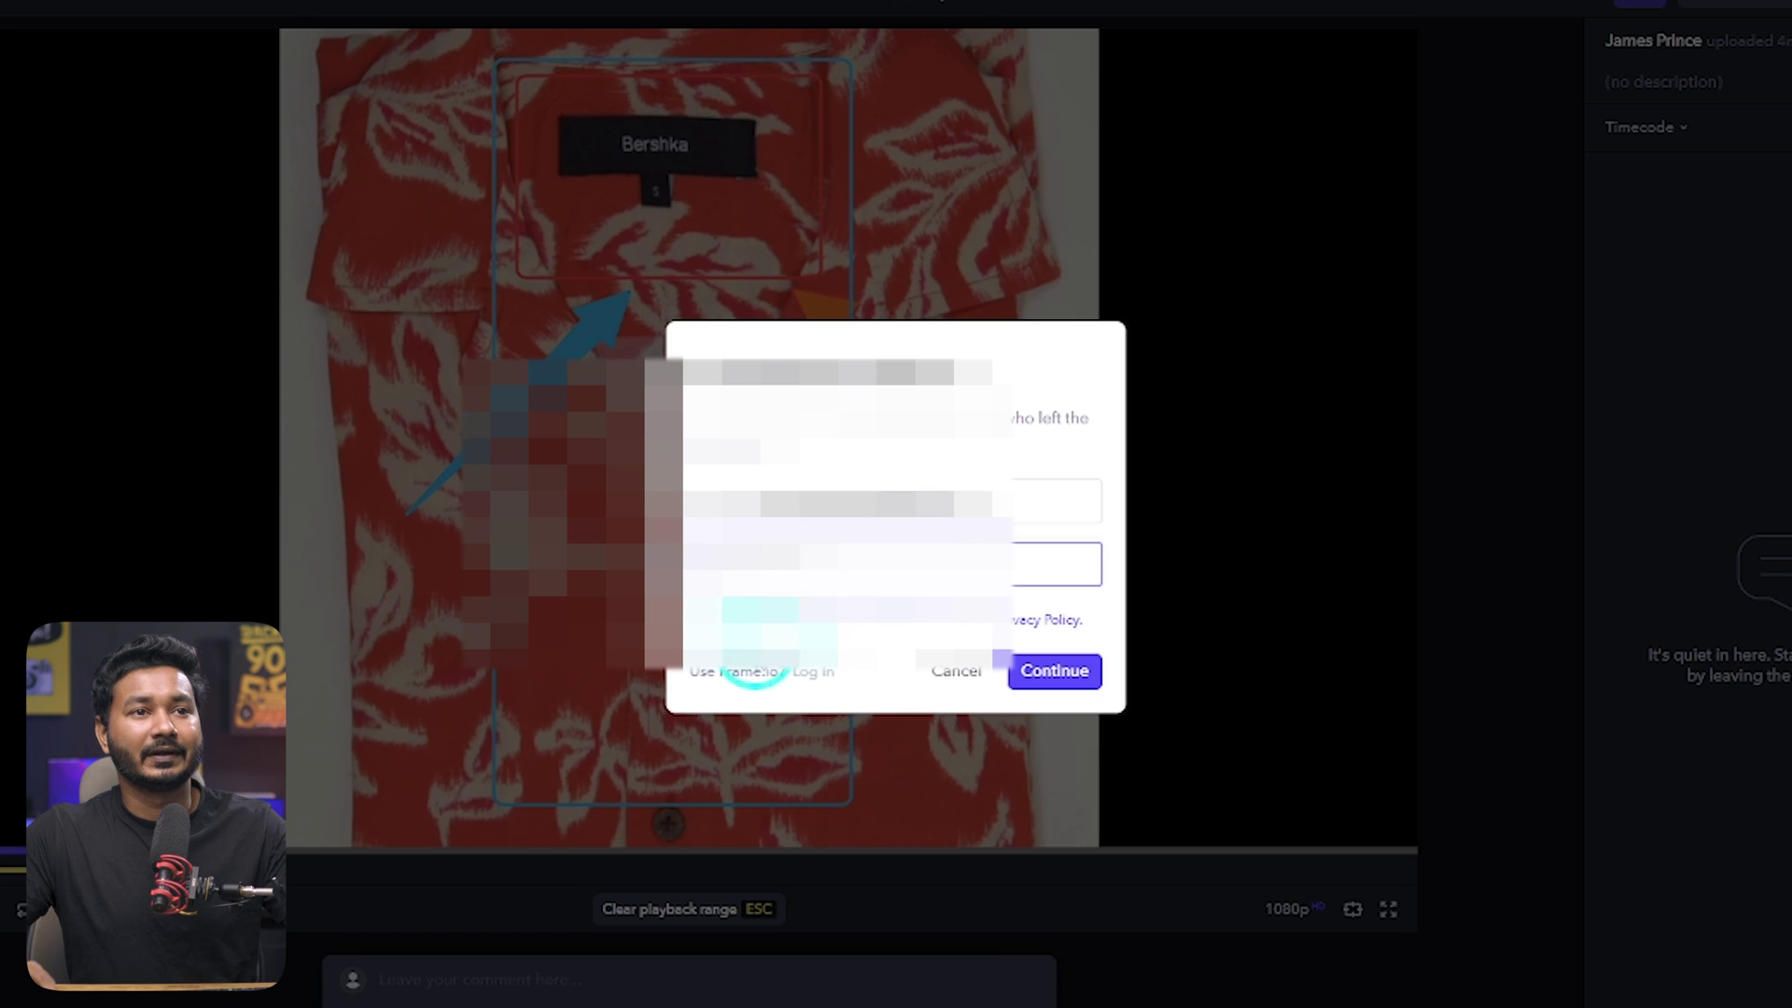
left_click(1073, 674)
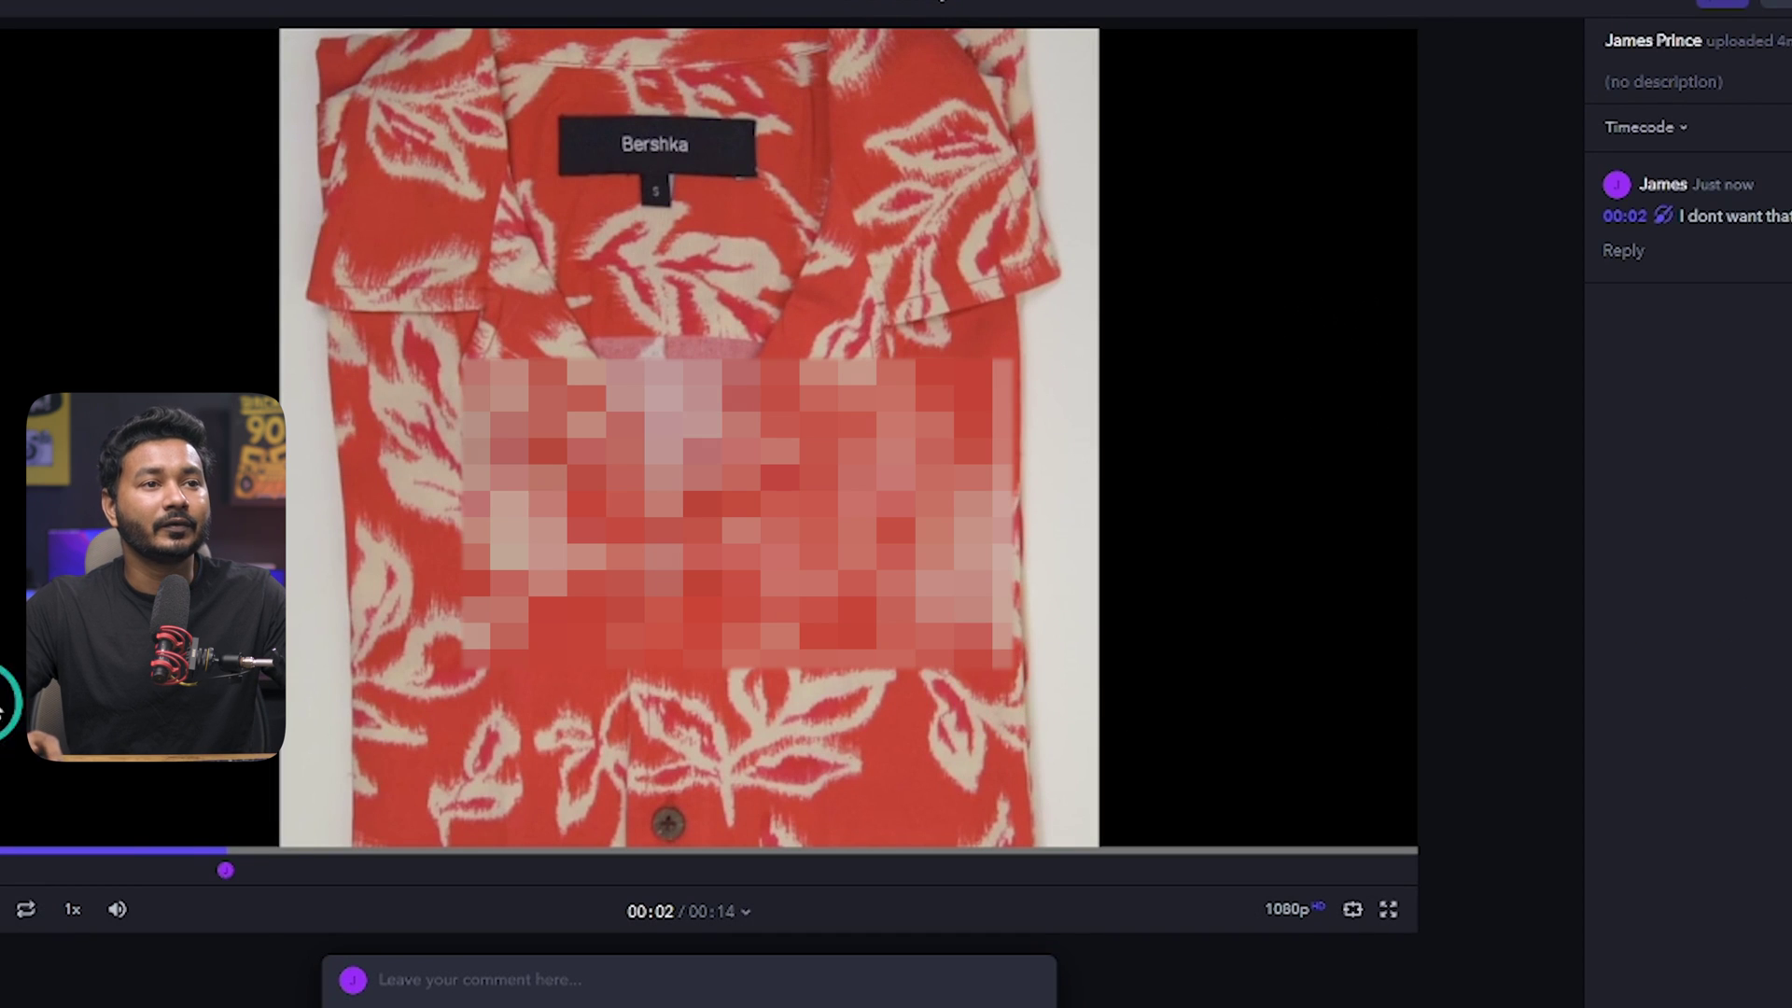
left_click(265, 887)
left_click(232, 874)
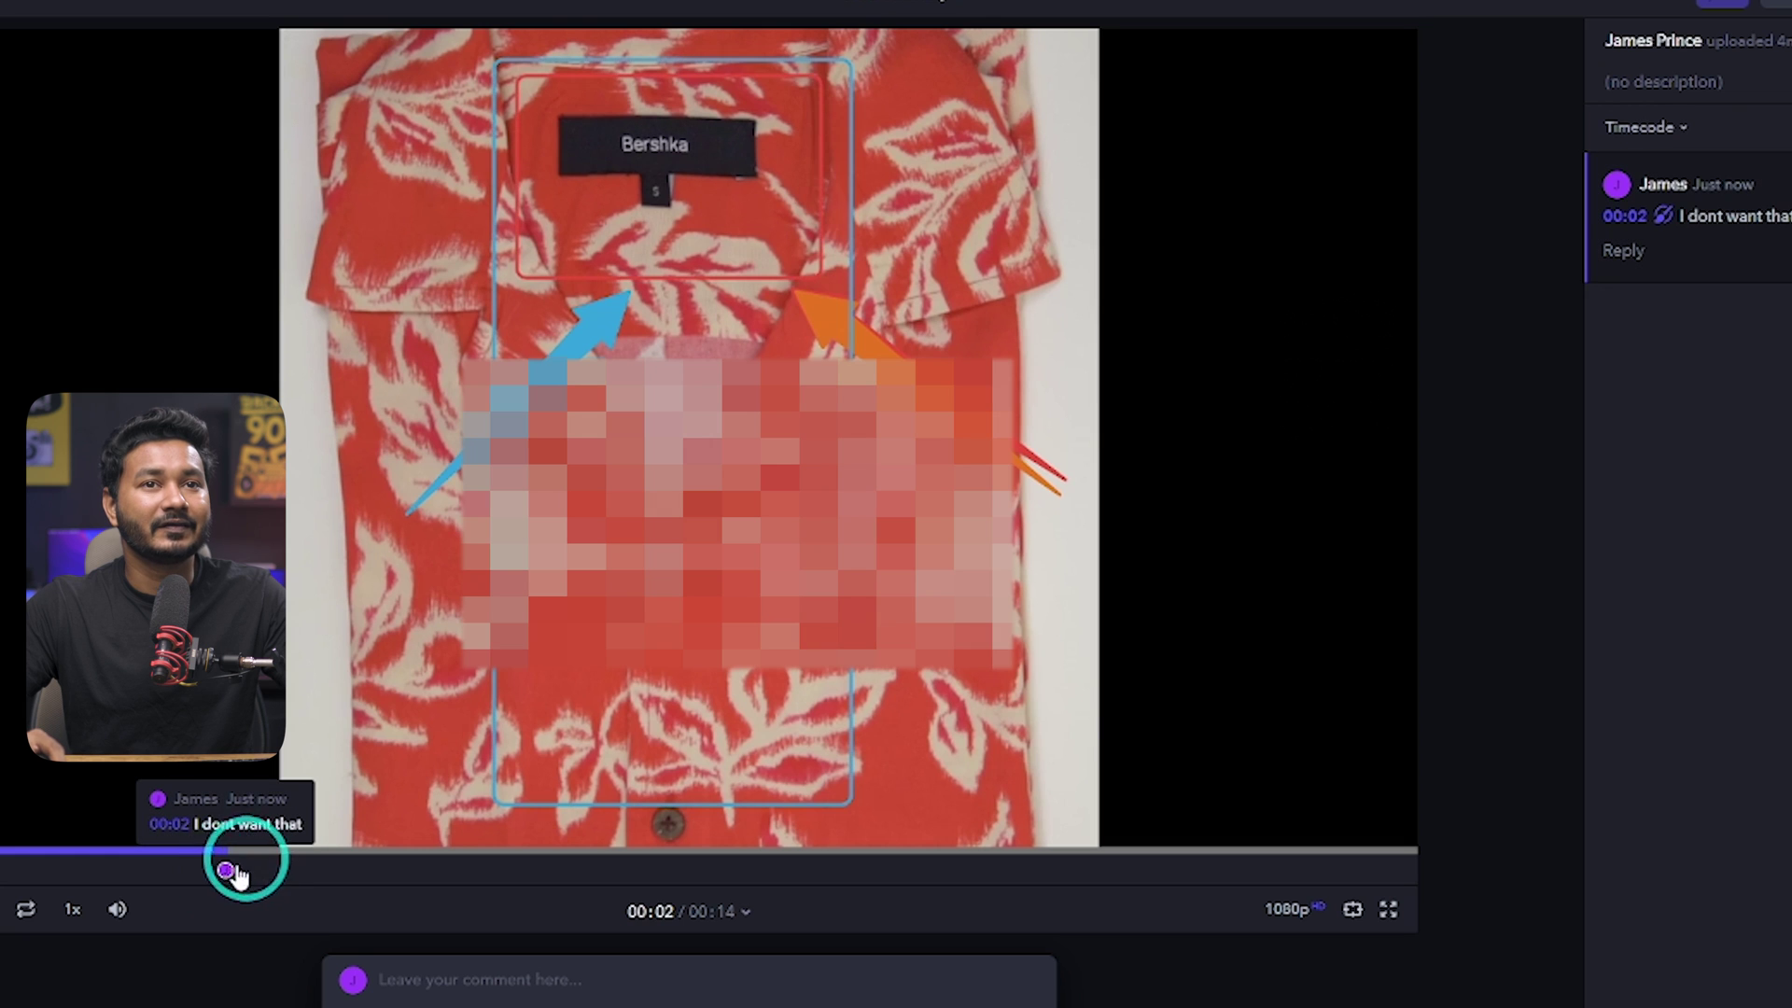
Step: Add the comment 'Remove this one also' at 00:09 on the polka-dot shirt shot
left_click_drag(670, 858, 801, 858)
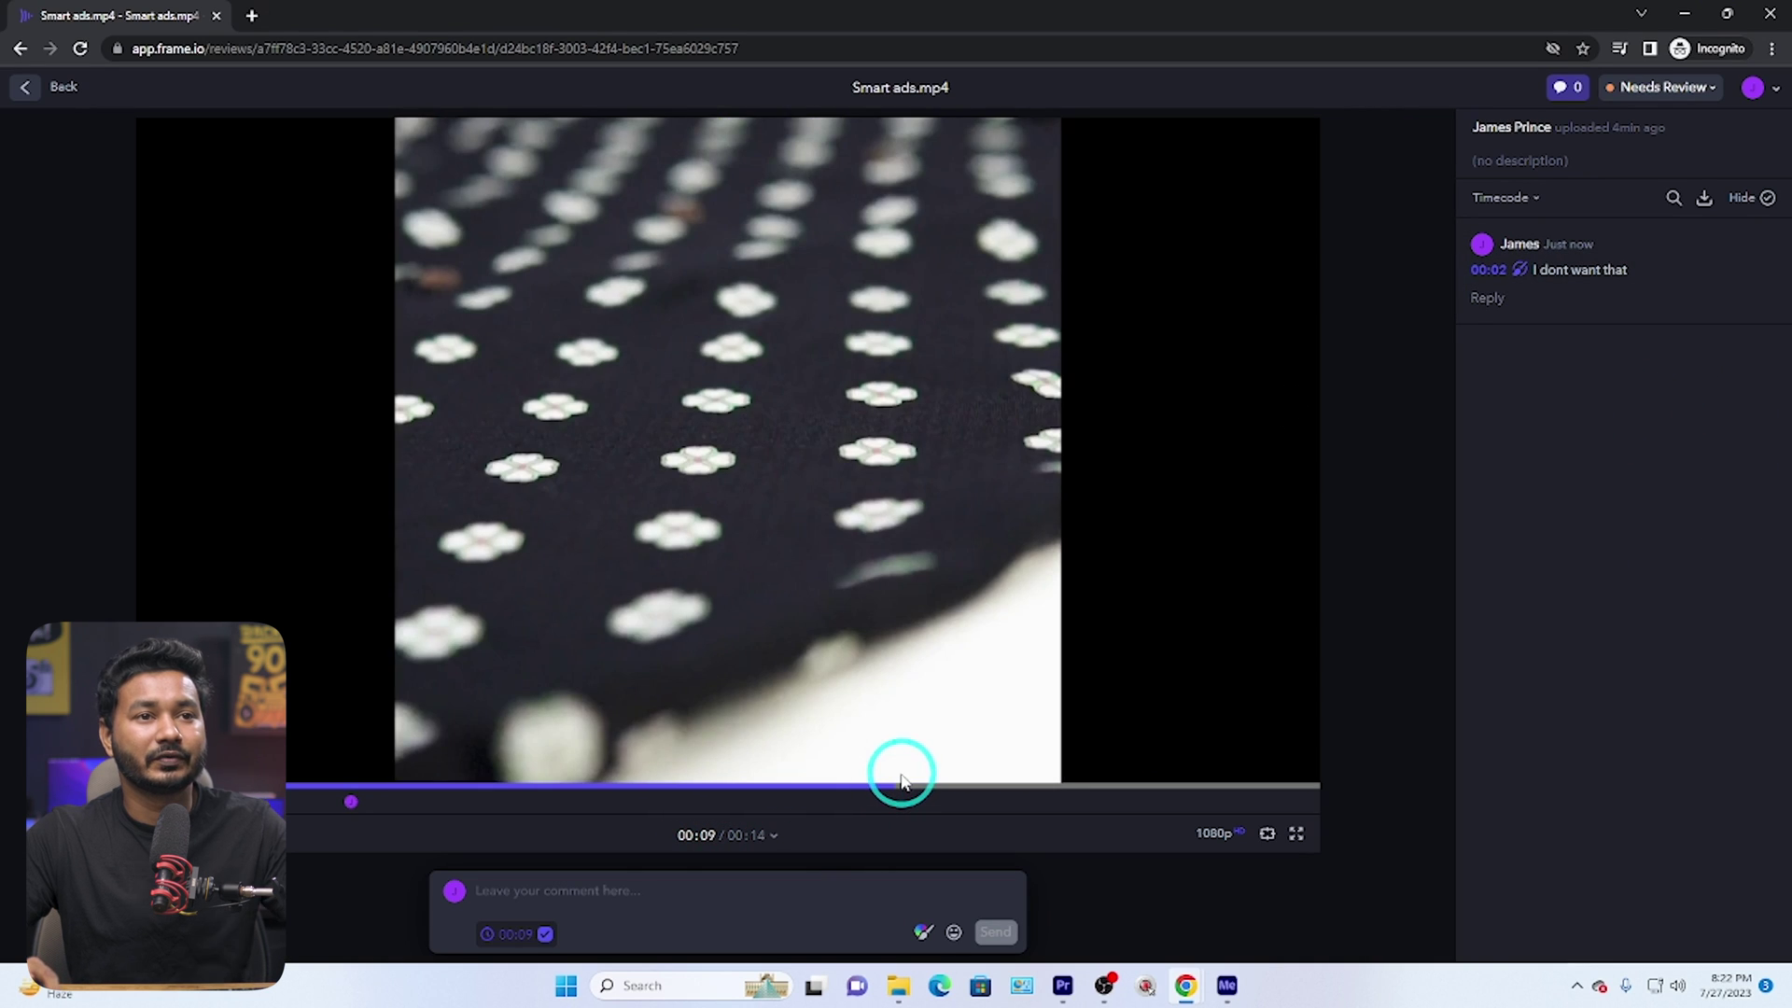
key("space")
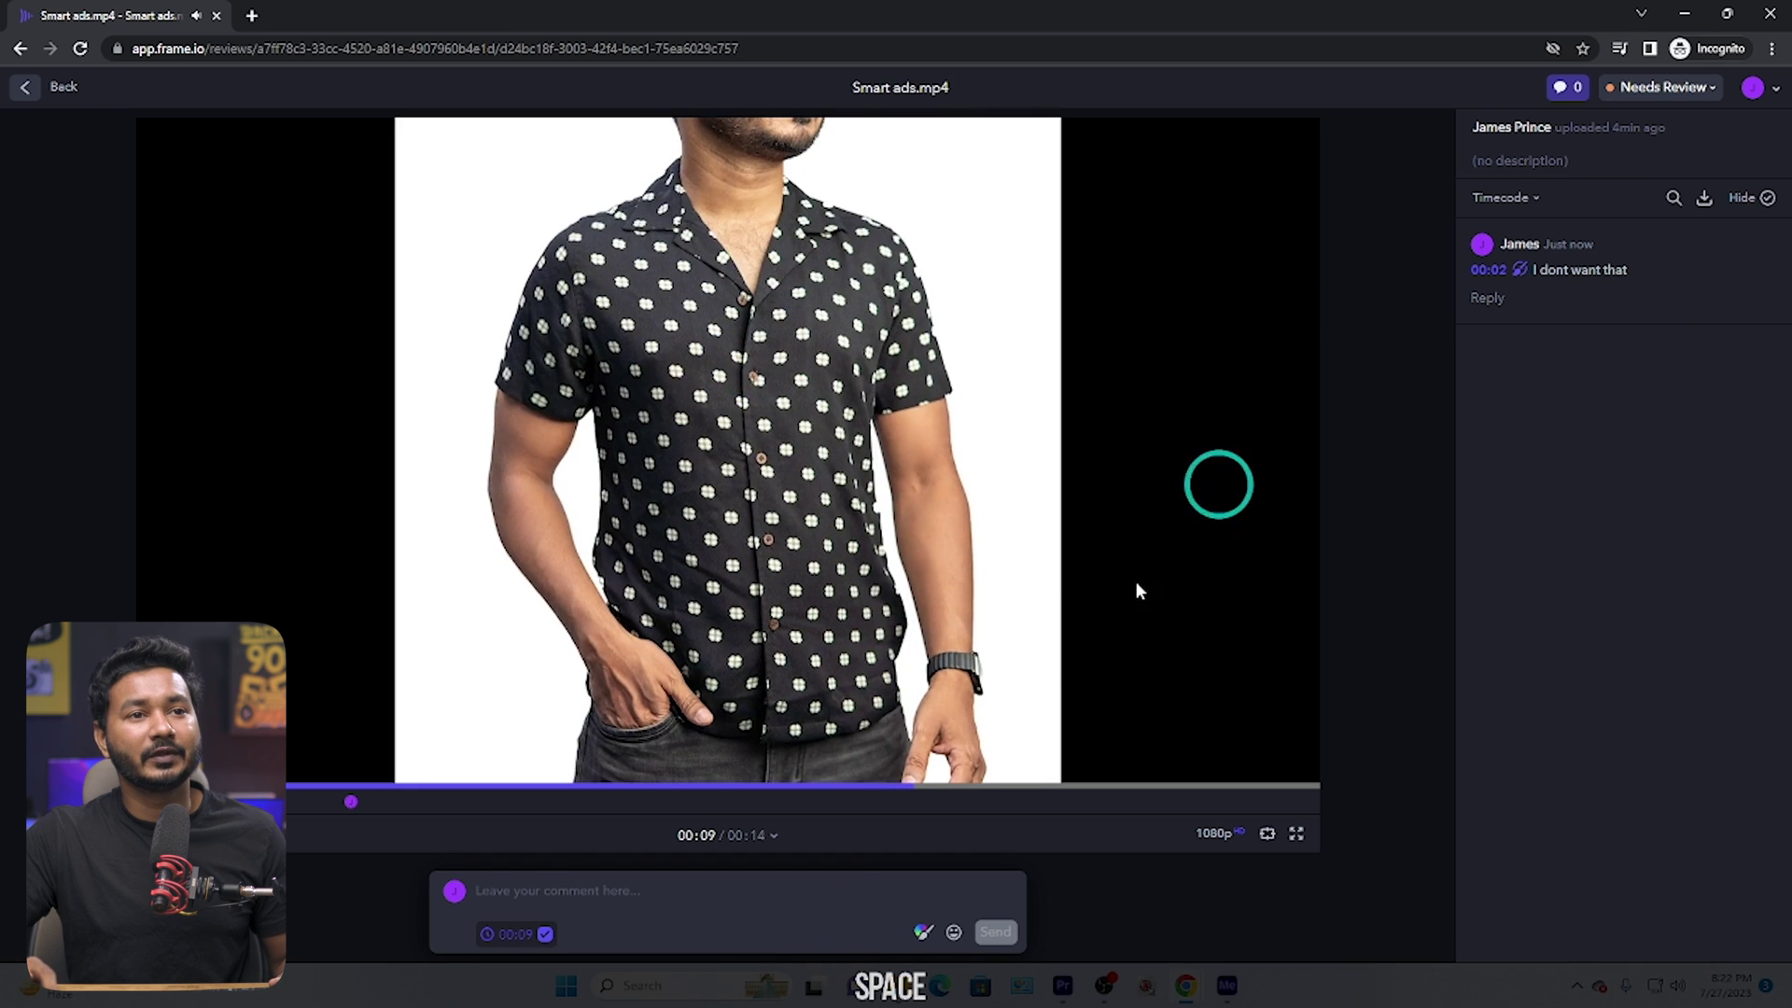
left_click(508, 898)
type("Remove th")
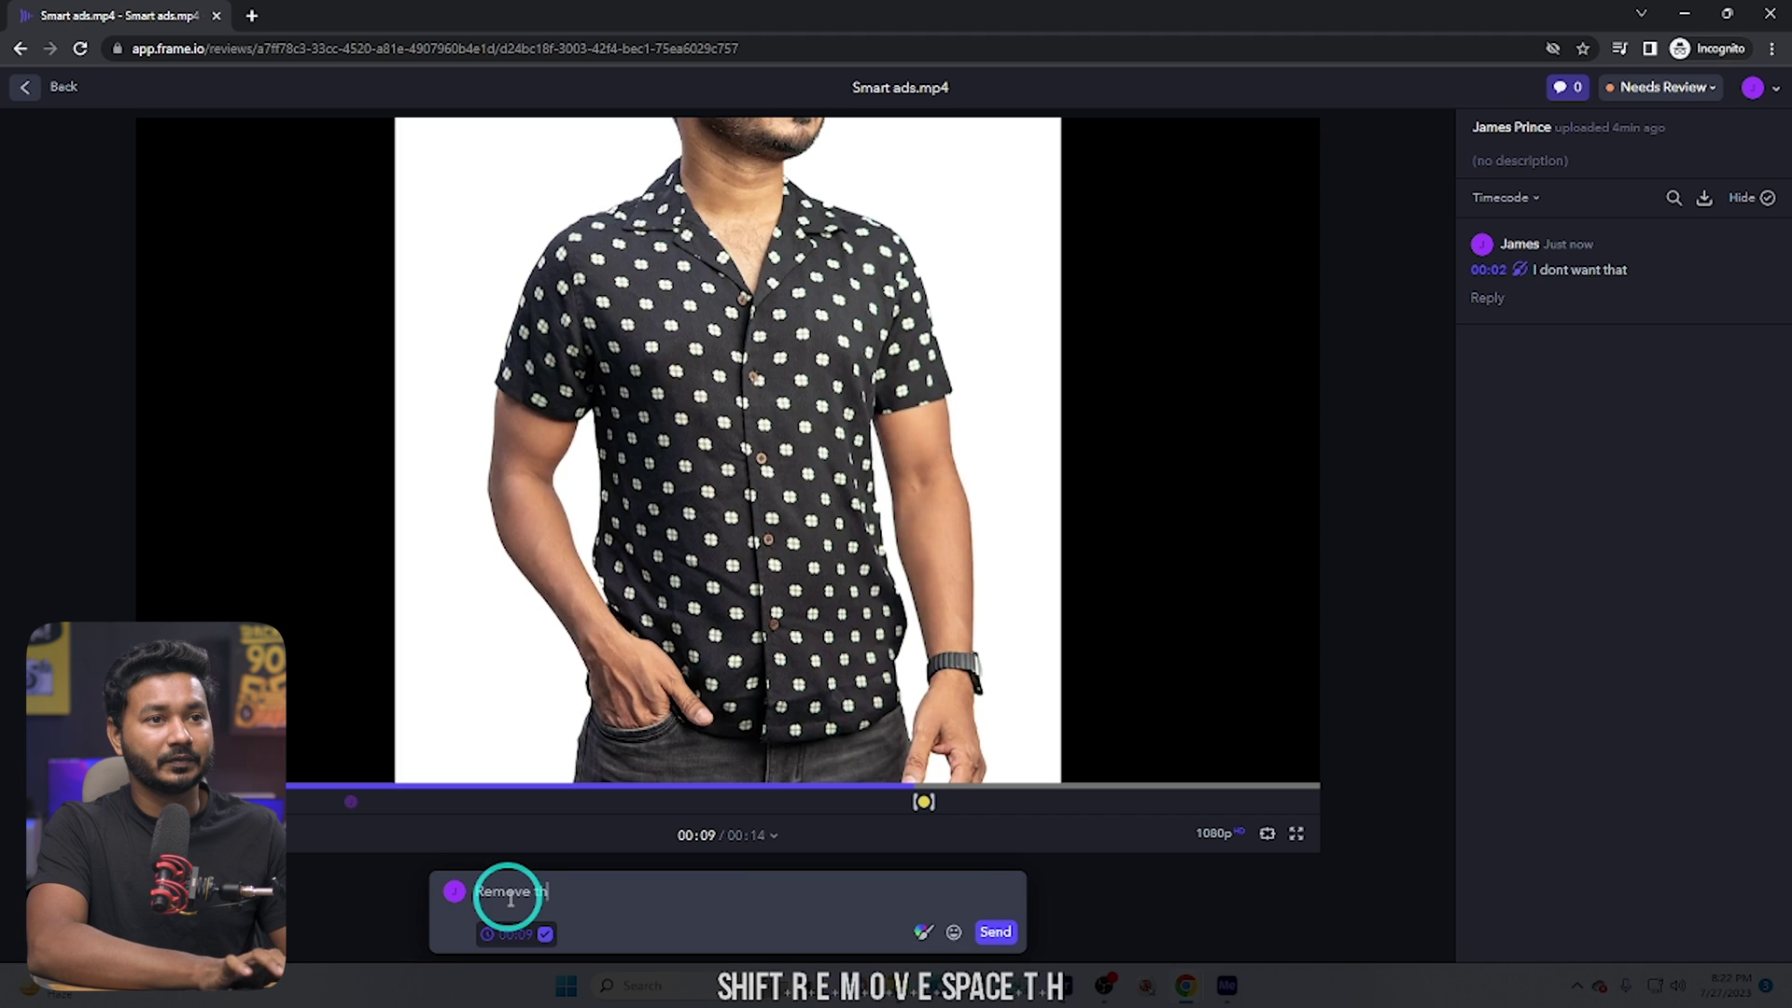
type("is one also")
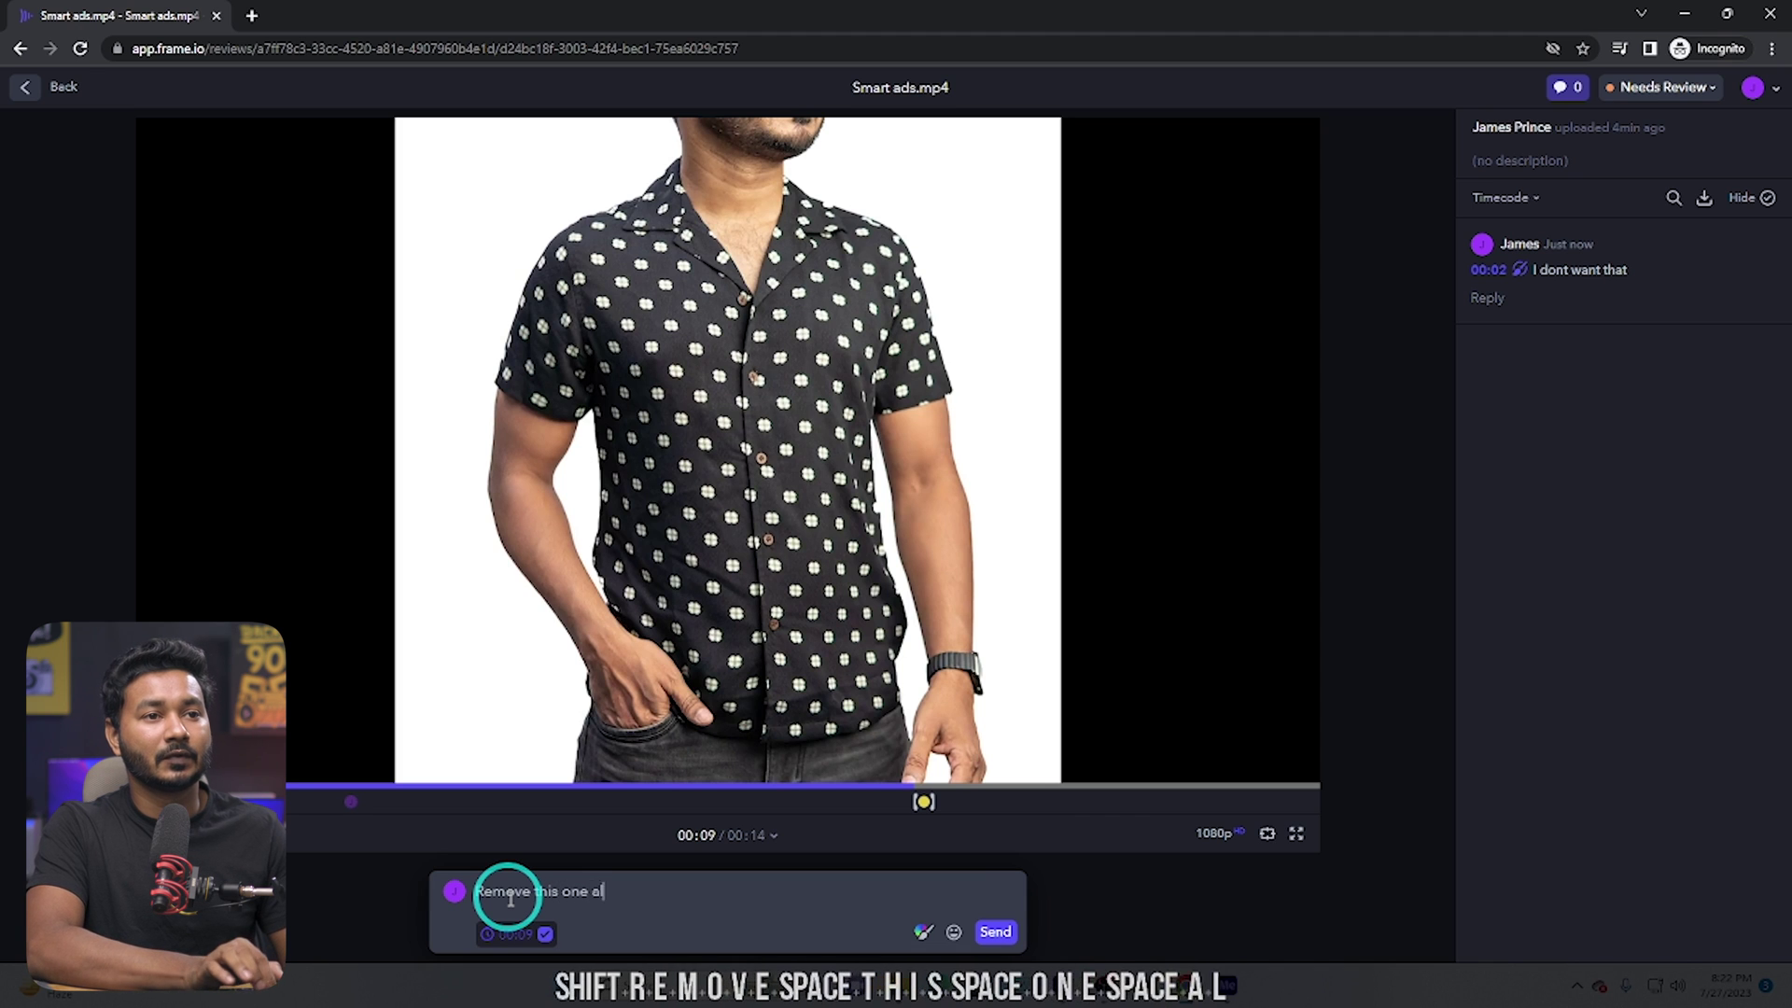
left_click(994, 931)
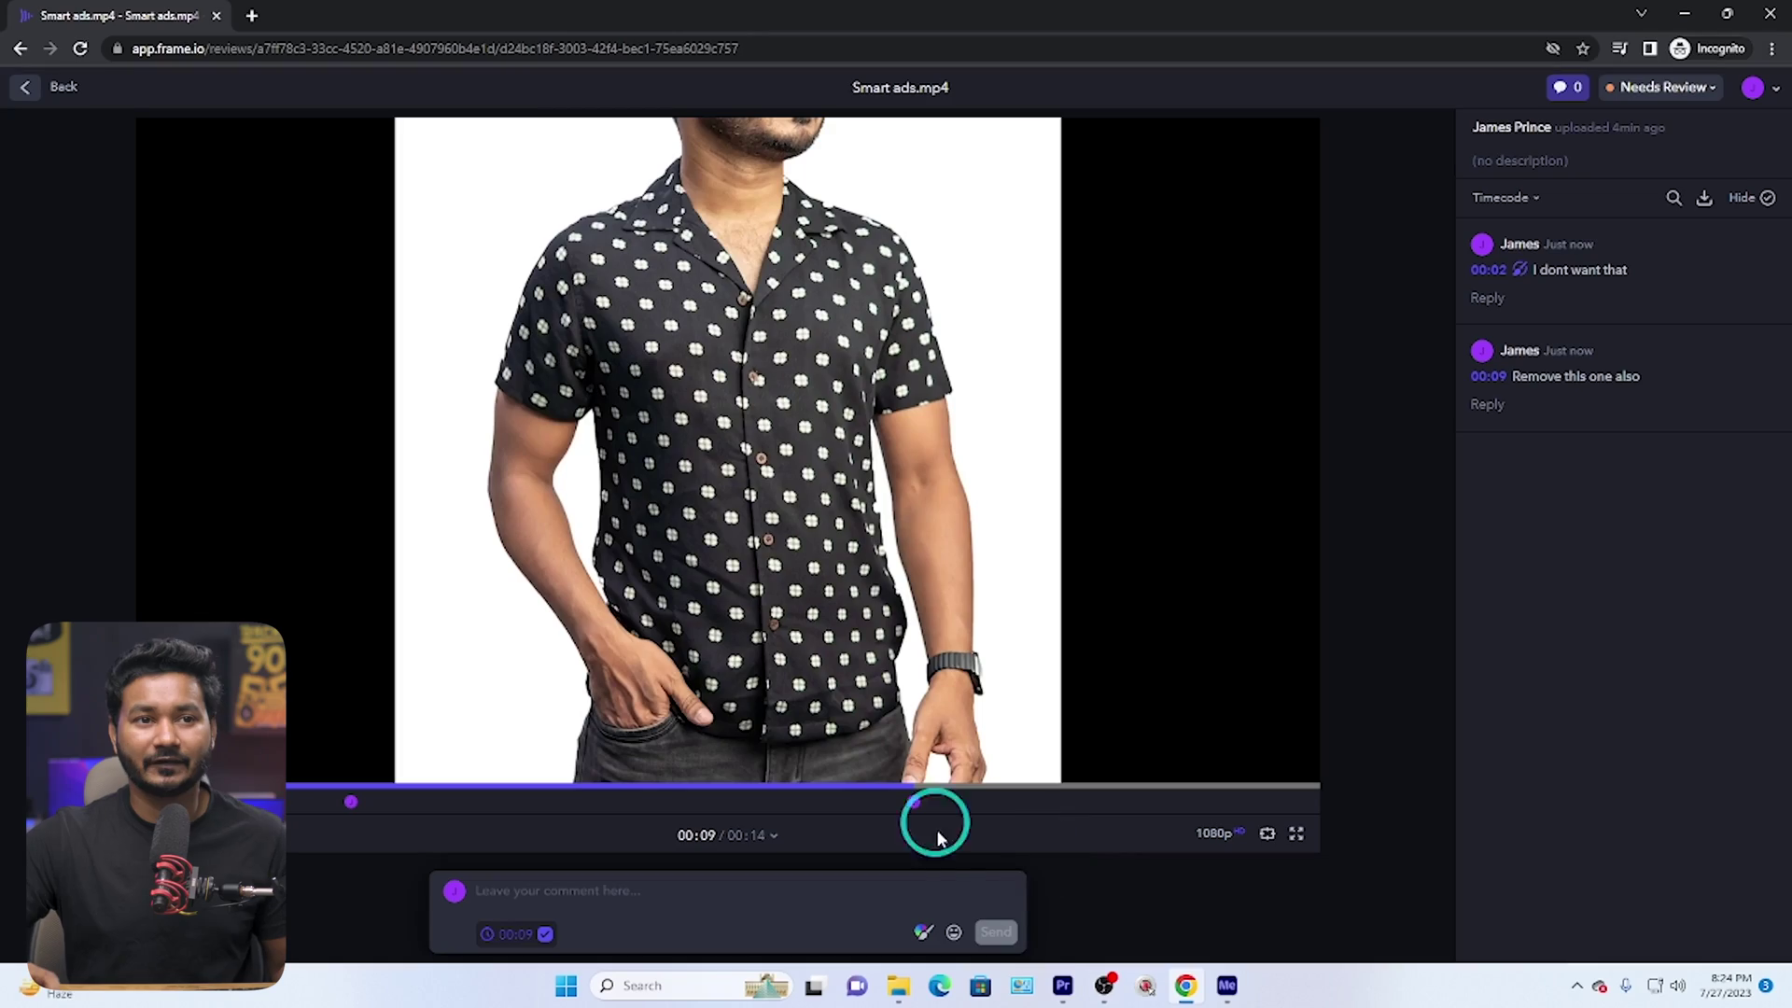
Step: In Premiere's Frame.io panel, open Smart ads.mp4's comments and jump the sequence to 00:00:09:15
left_click(1052, 981)
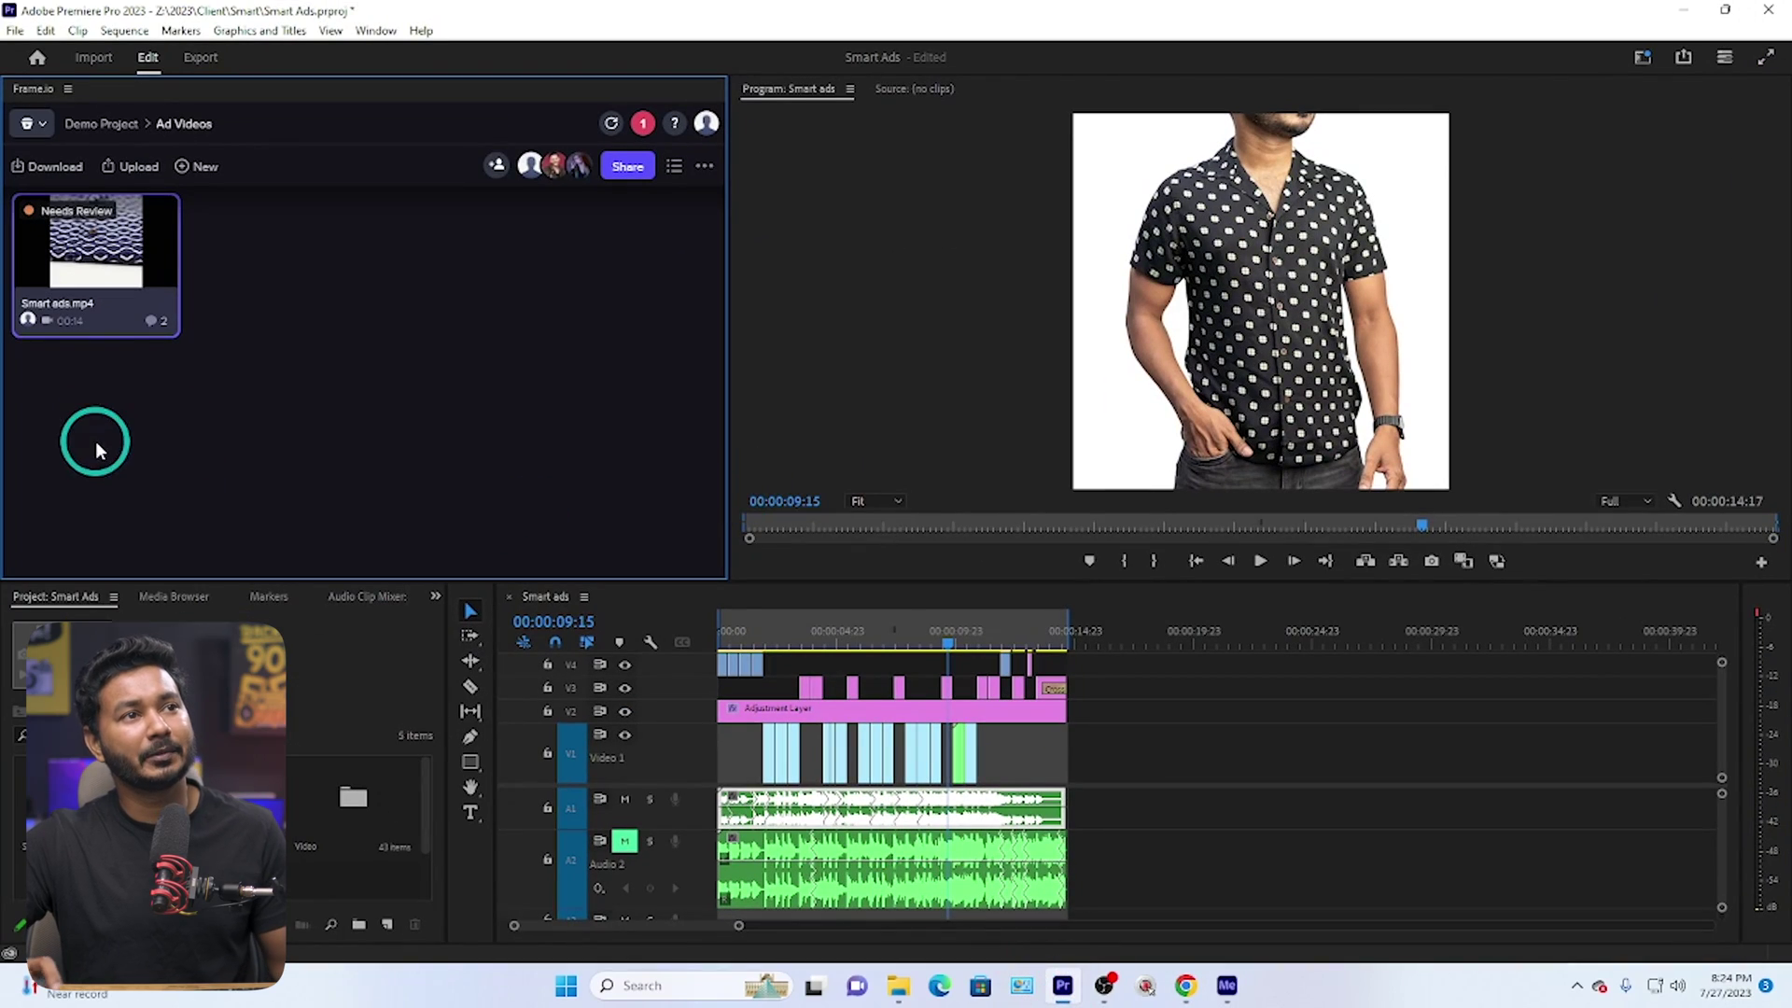
left_click(91, 263)
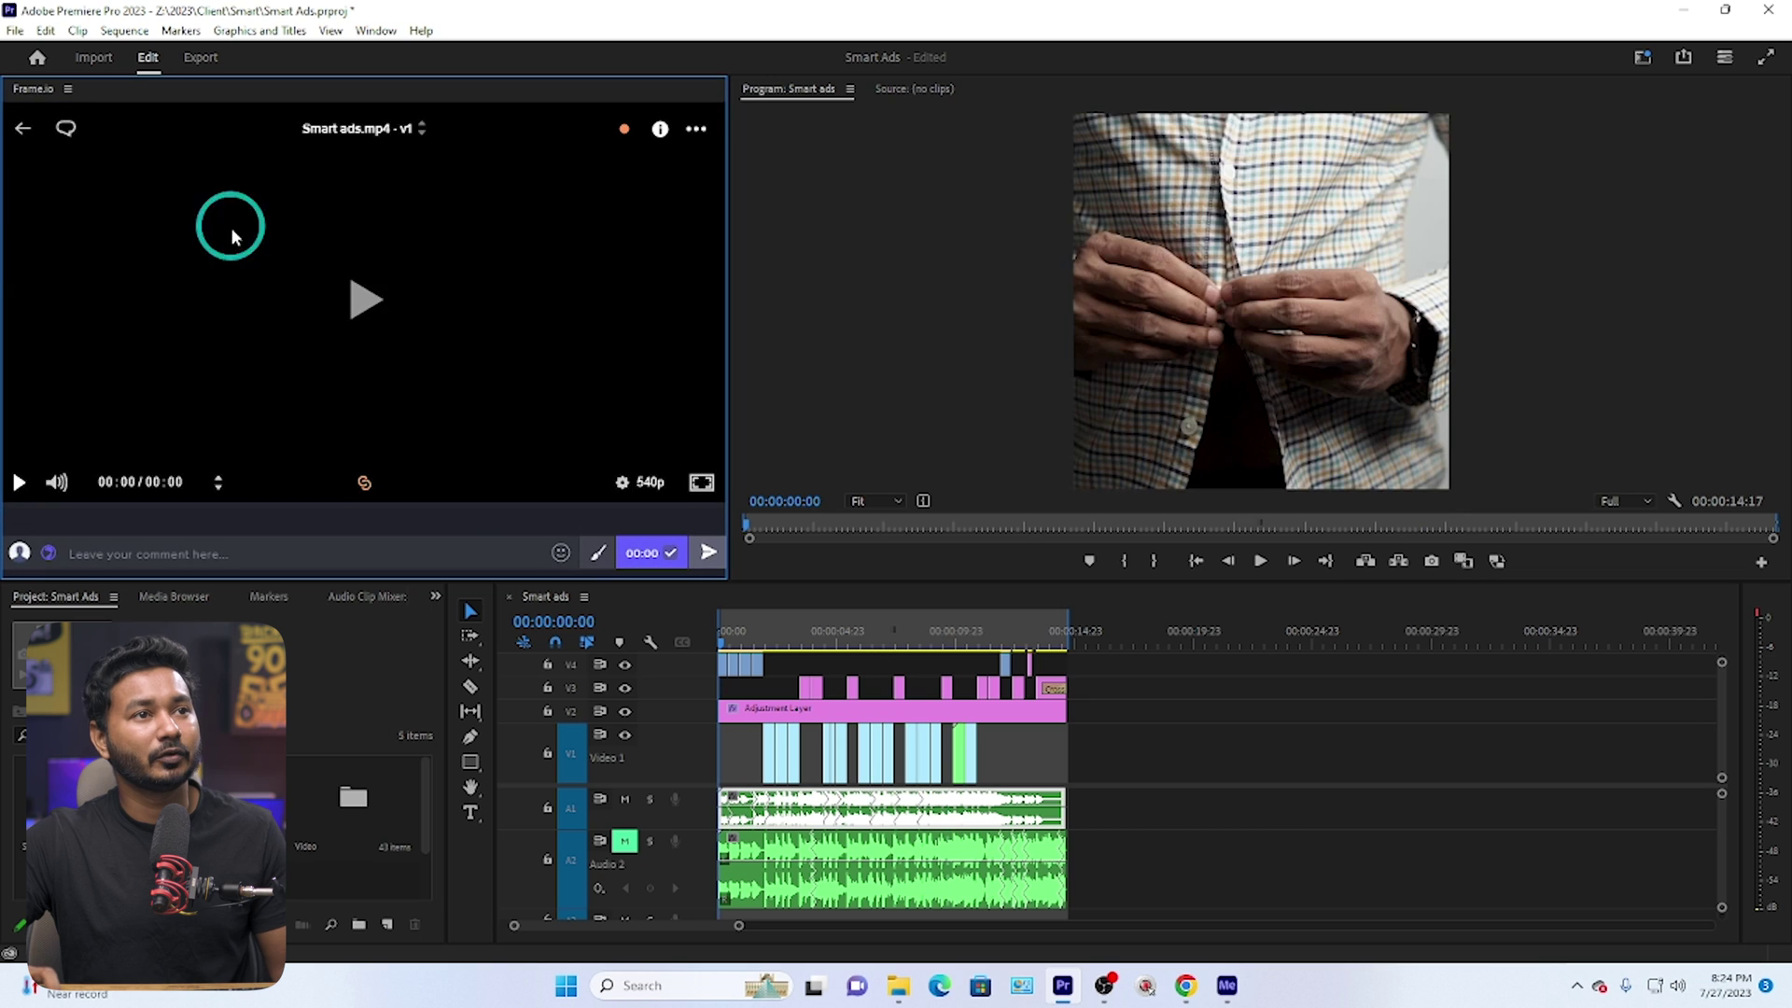
mouse_move(128, 520)
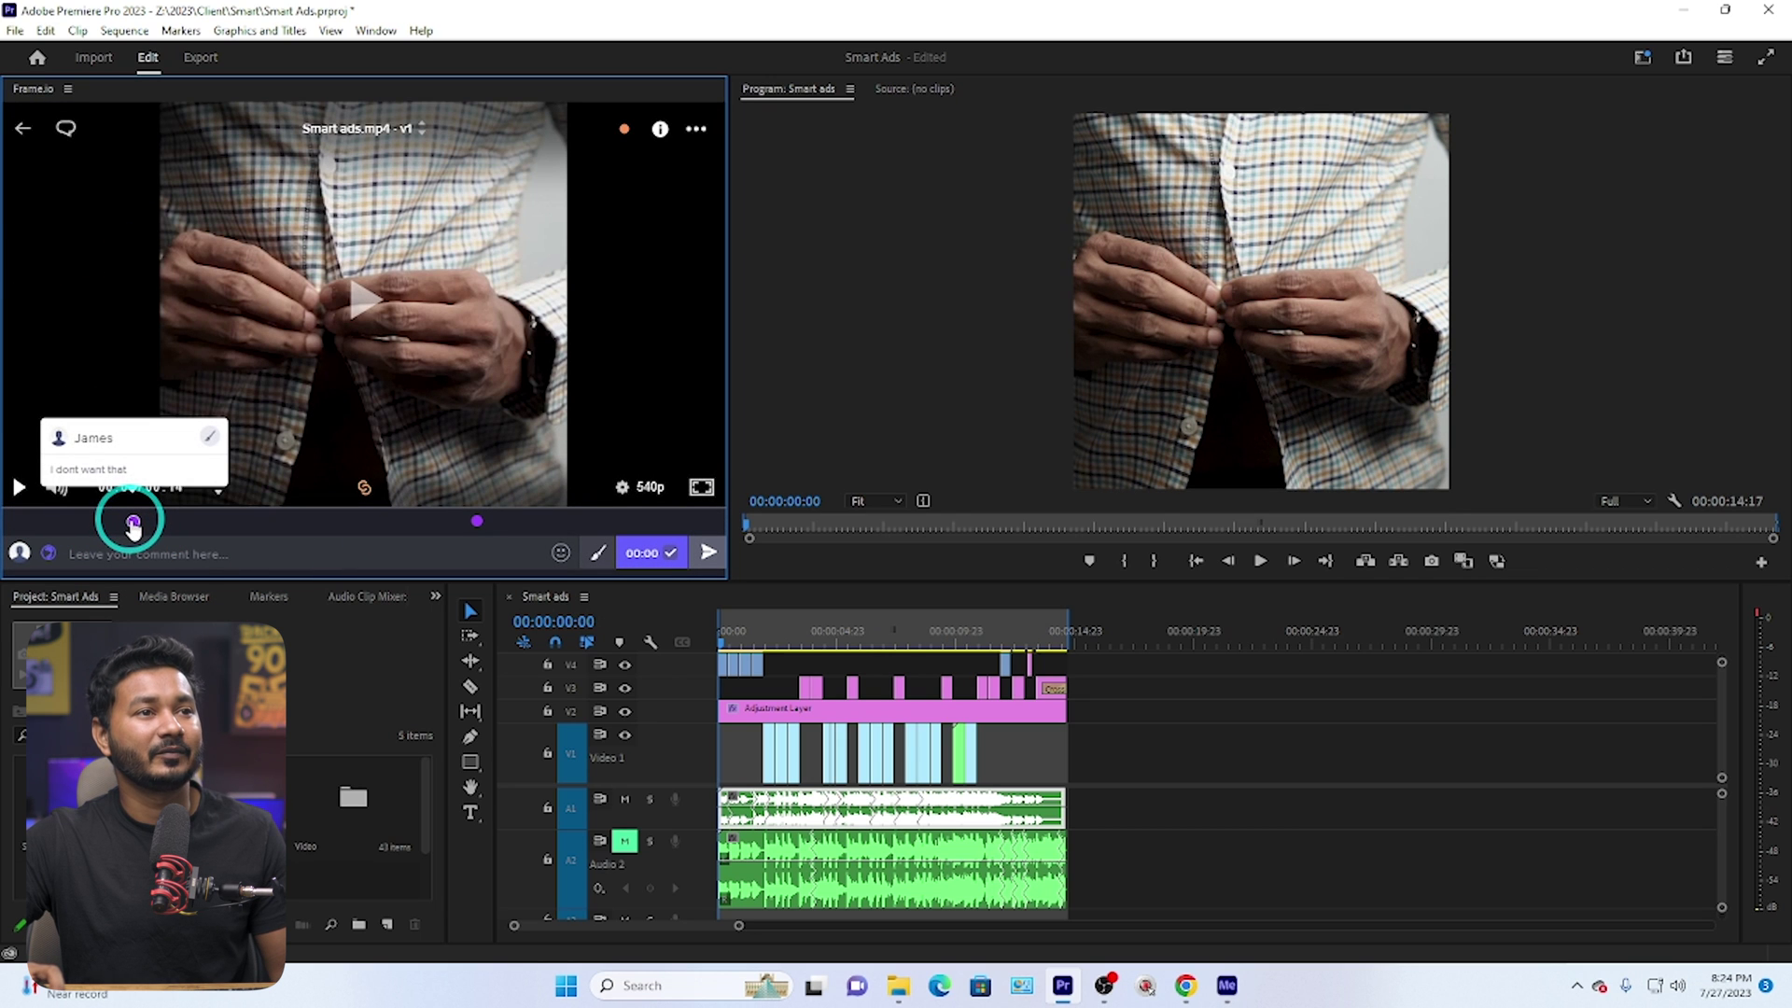
left_click(134, 523)
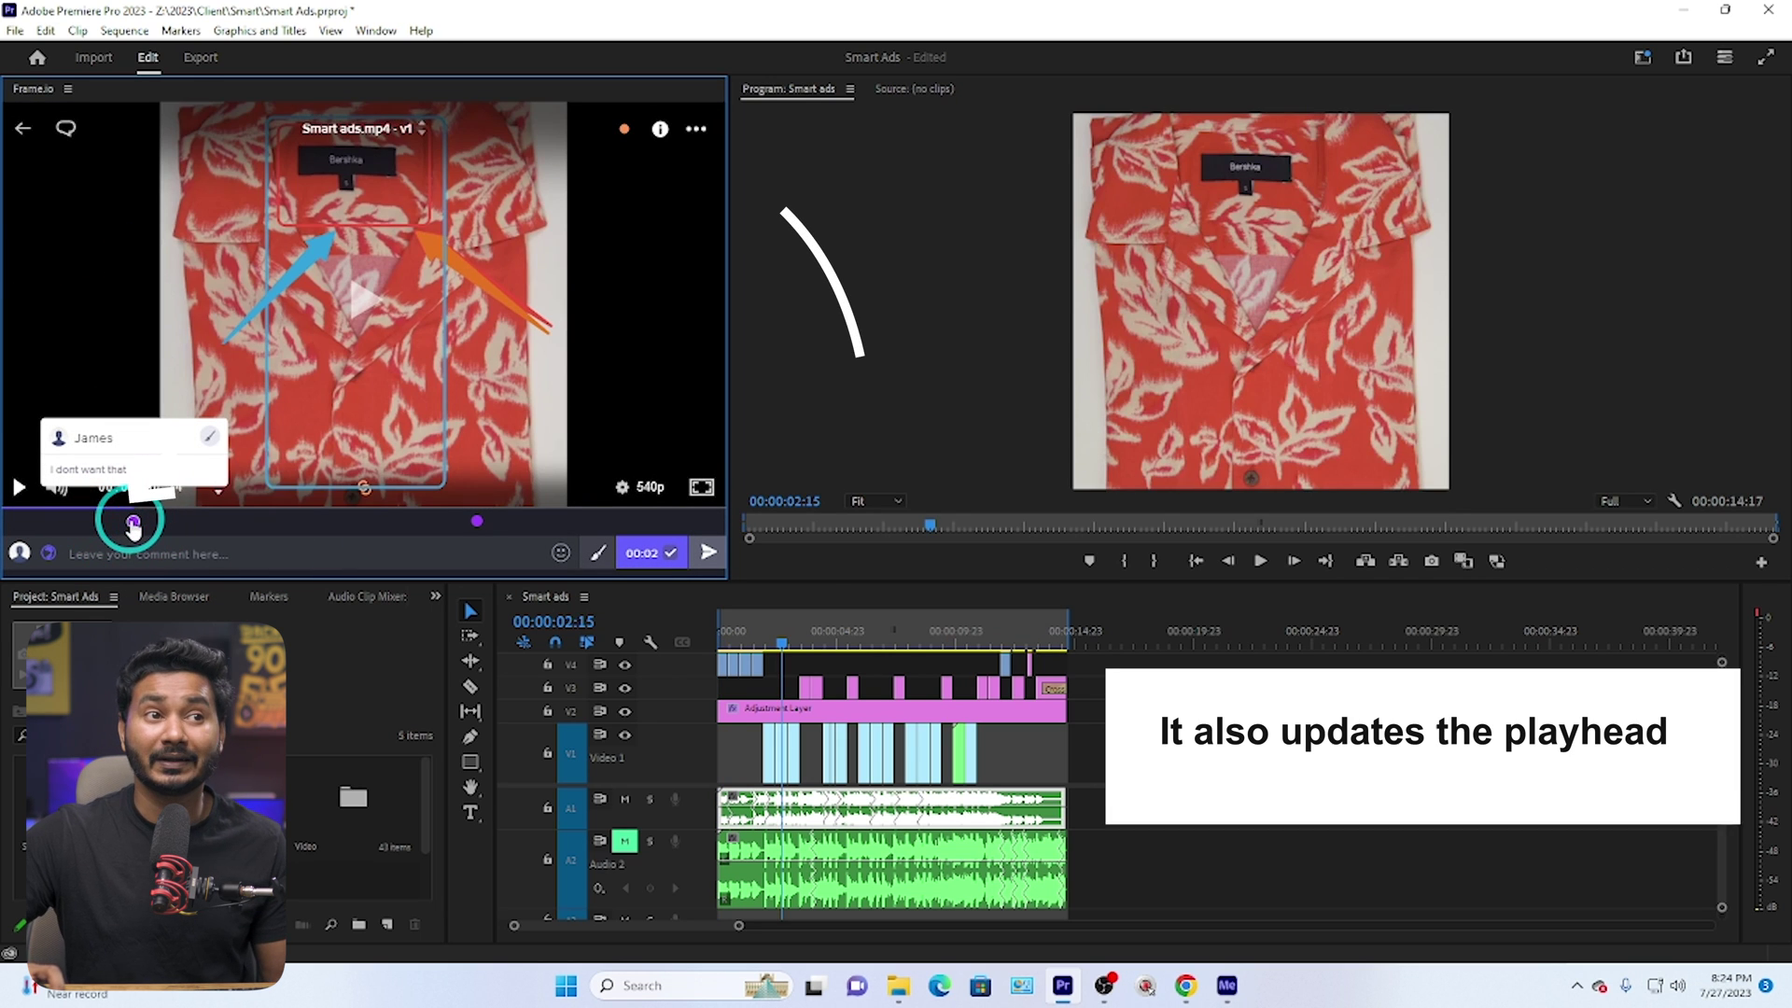
left_click(476, 521)
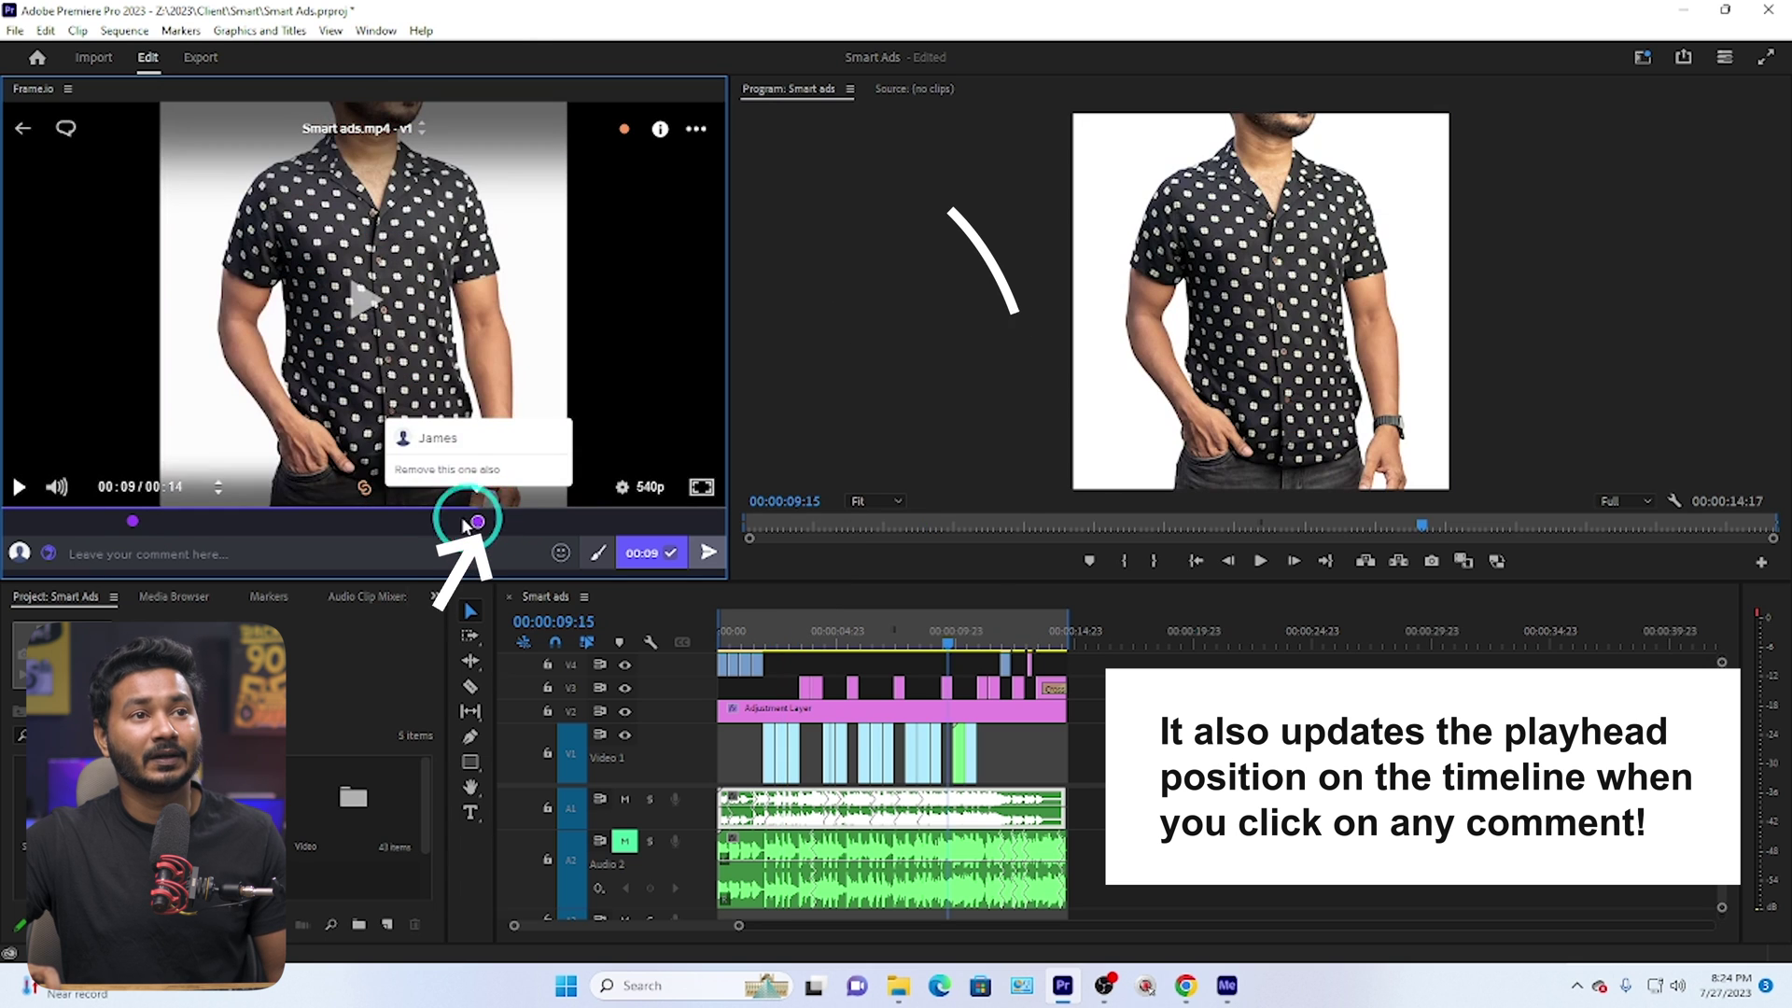